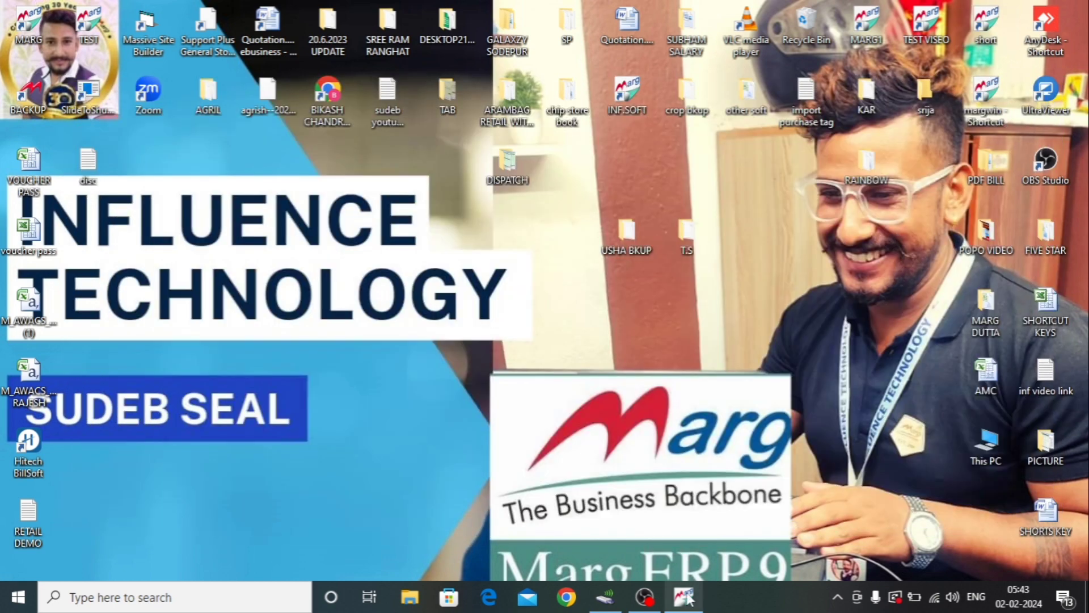
Switch to Marg ERP and open the Current Stock report.
click(684, 596)
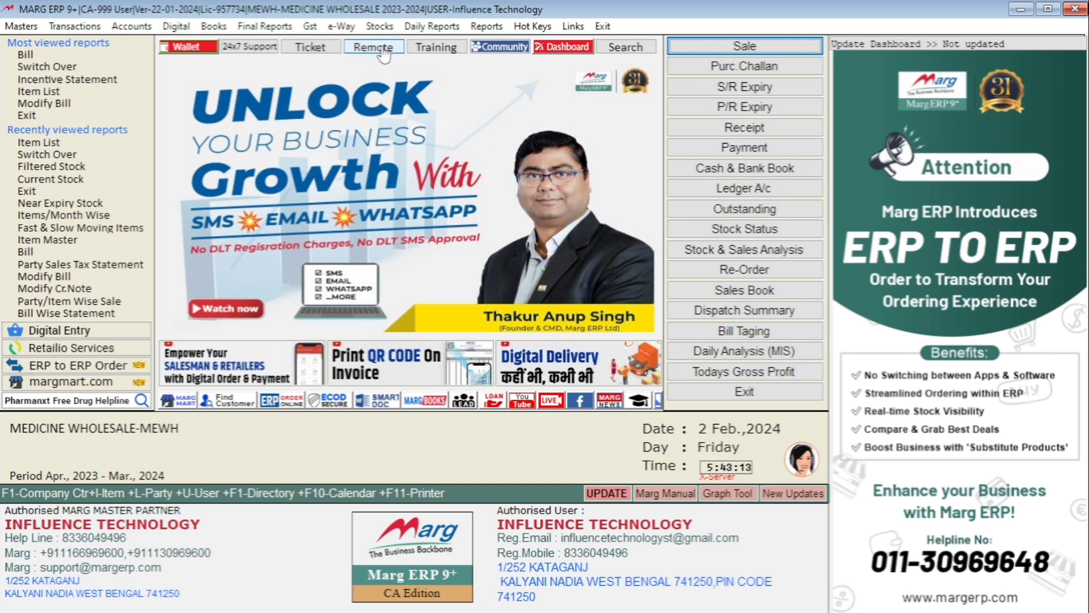
click(380, 29)
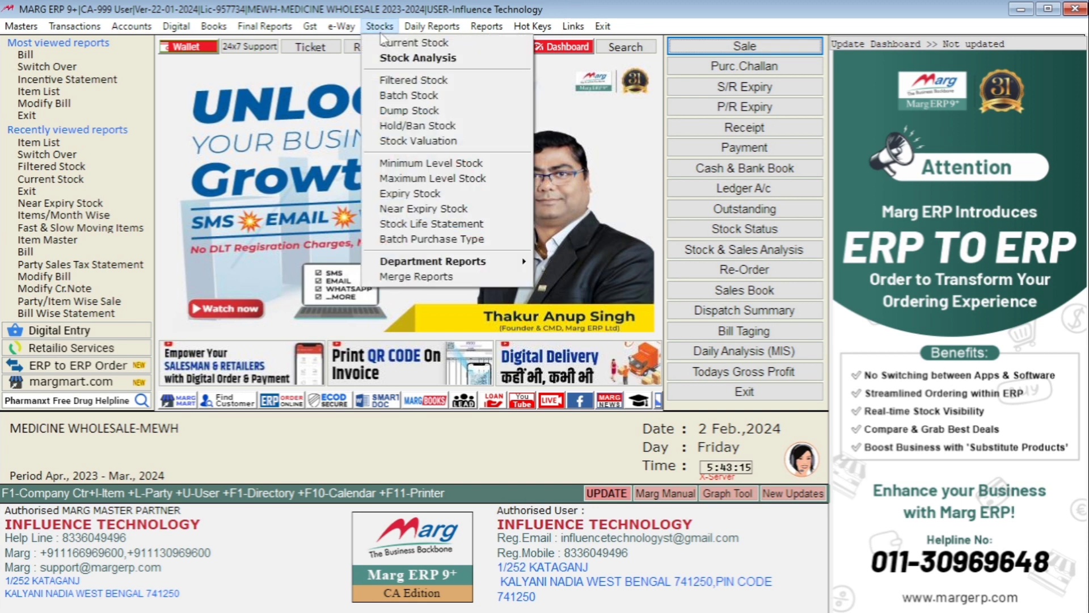
click(427, 46)
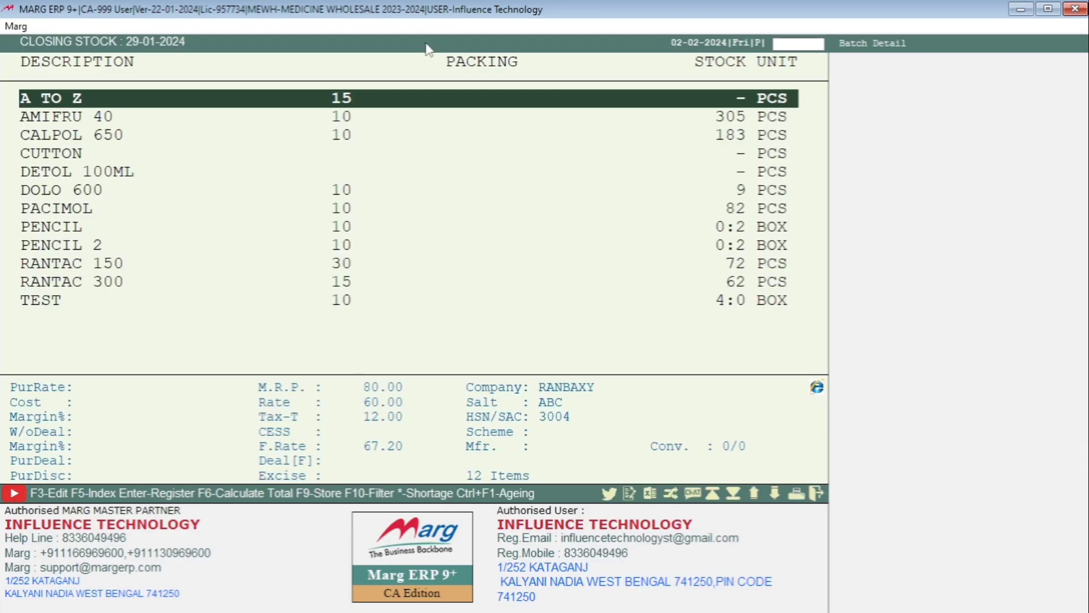
Look through the items in the closing stock list and their batch details.
key(Down)
key(Down)
key(Down)
key(Down)
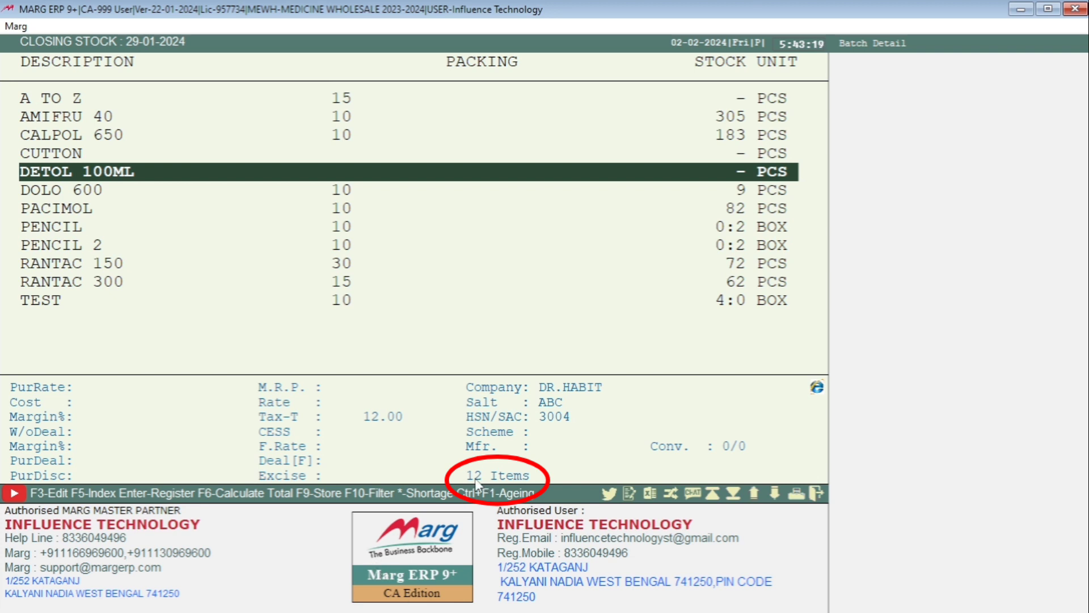
click(50, 111)
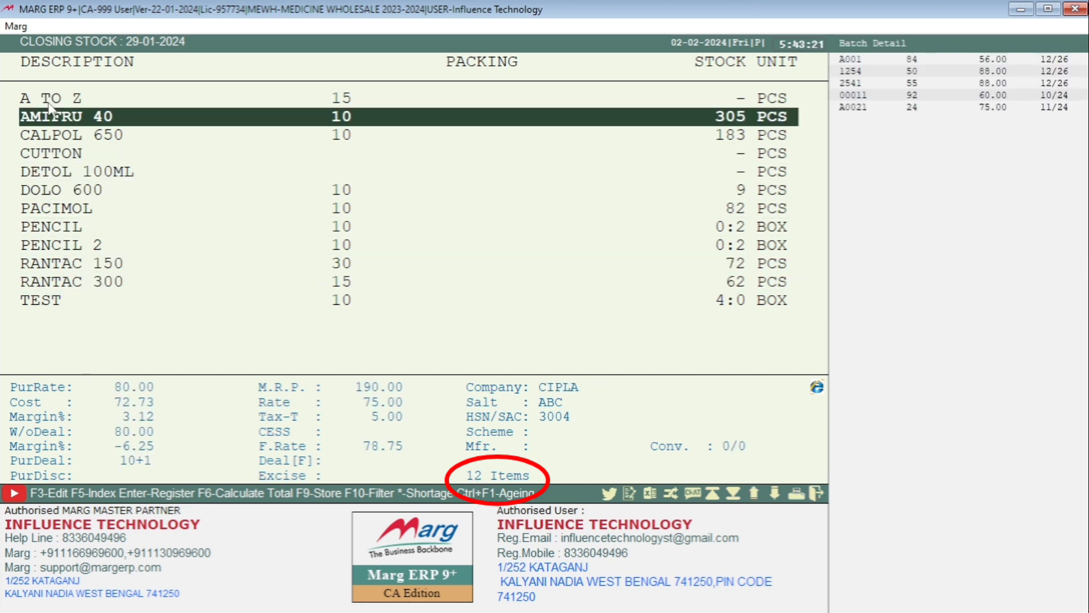
click(73, 305)
click(79, 266)
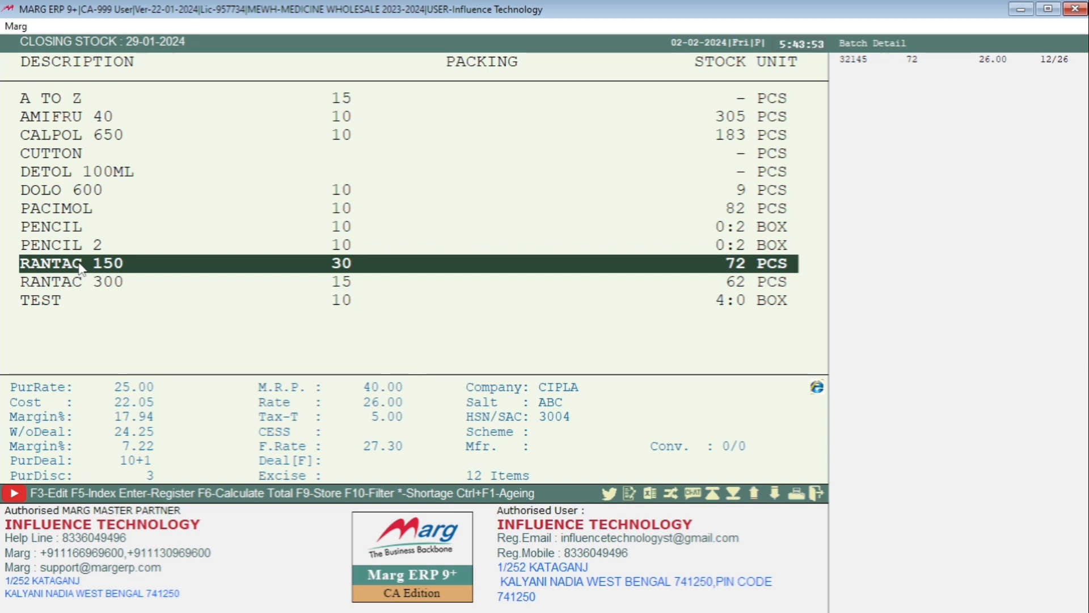
Open the RANTAC 300 product record to check its fields, and leave it without saving.
key(Down)
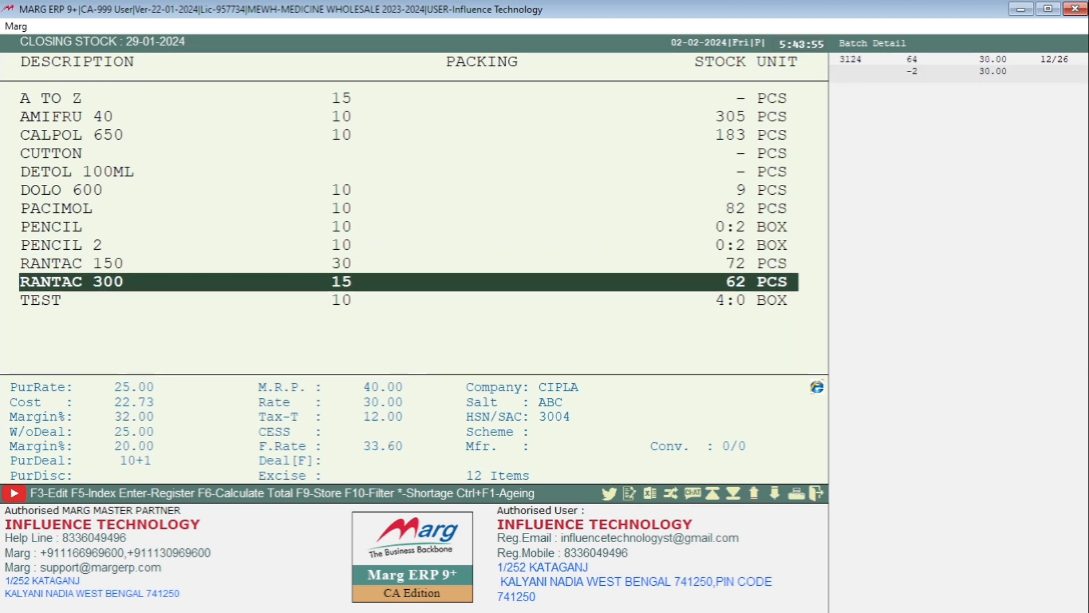
key(F3)
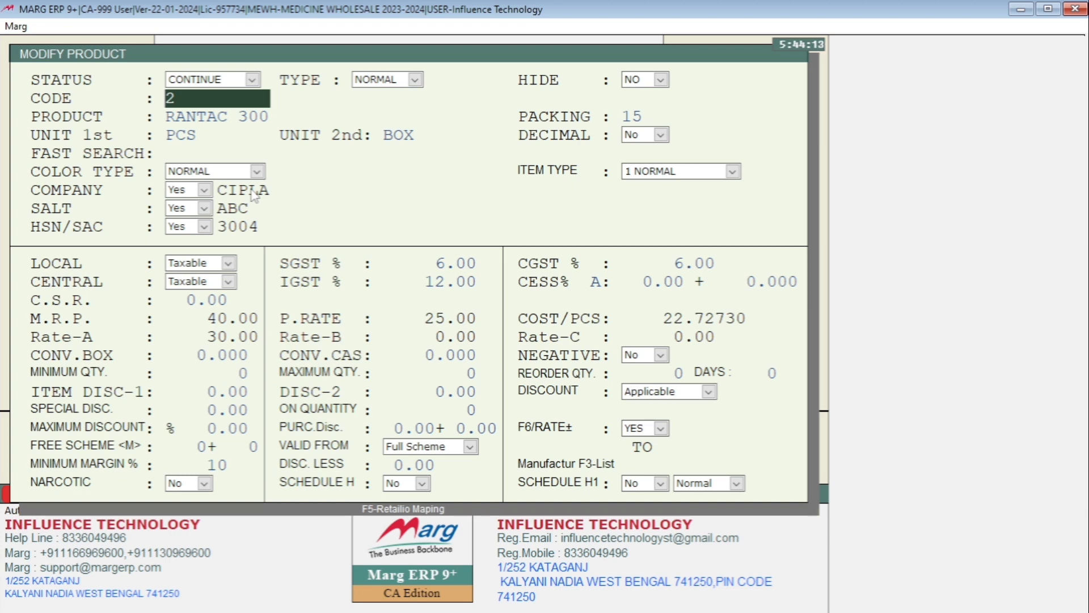
key(Escape)
key(Right)
key(Return)
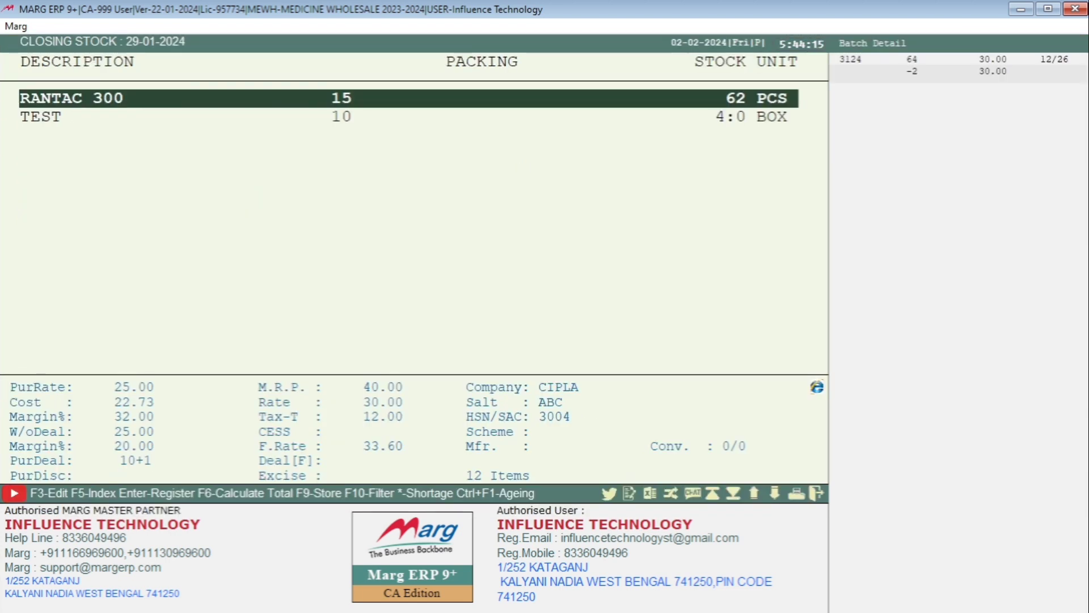
Leave the stock report and open the Control Room's search across all controls.
key(Escape)
key(alt+m)
key(Up)
key(Right)
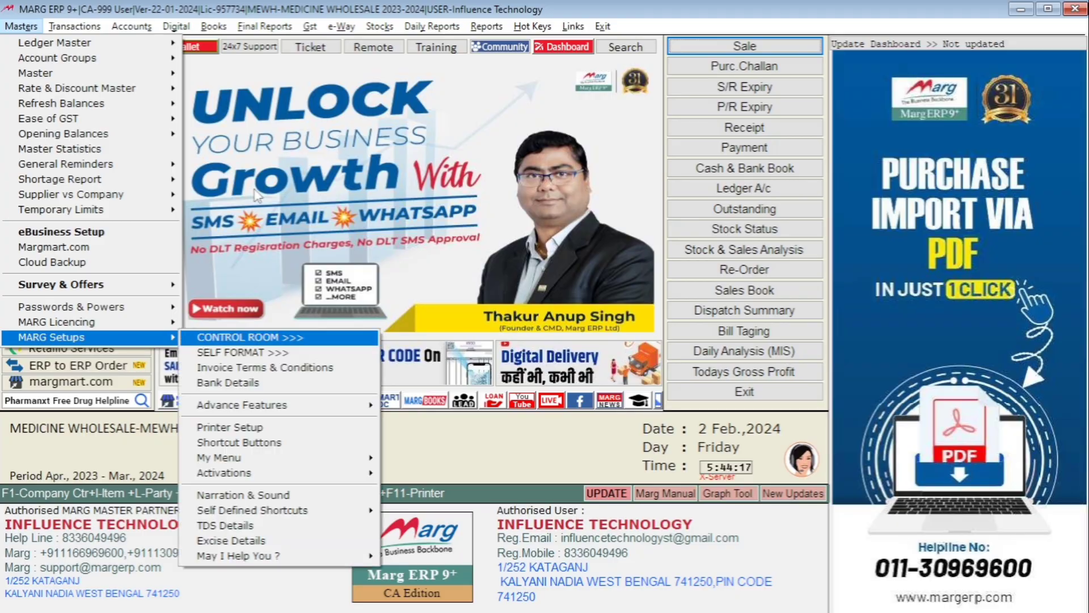
key(Return)
key(Return)
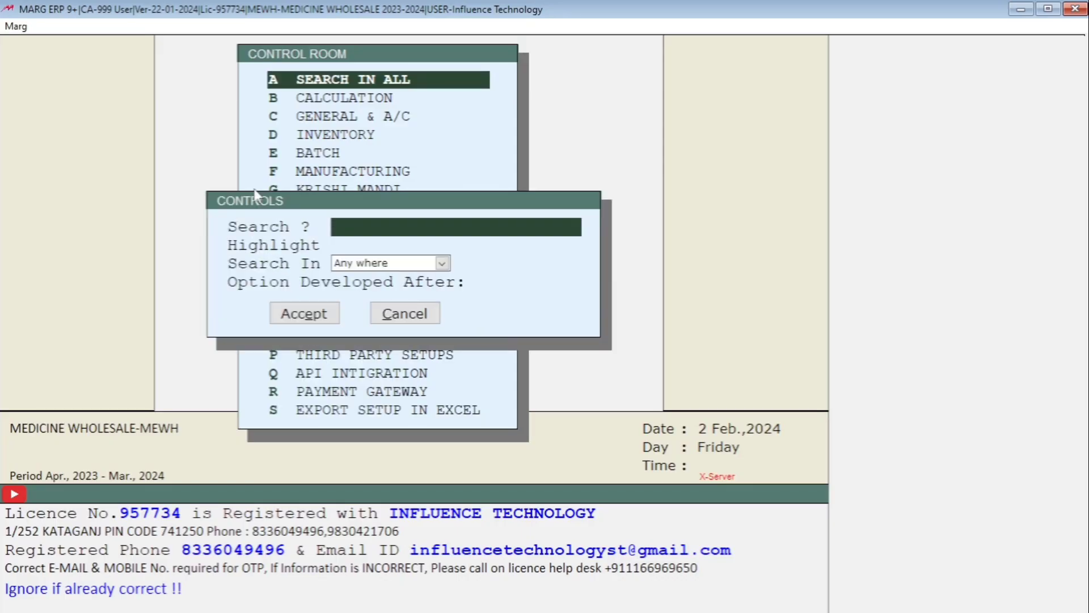
Search all controls for CATEGORY, anywhere in the option text.
text(CATEGFORY)
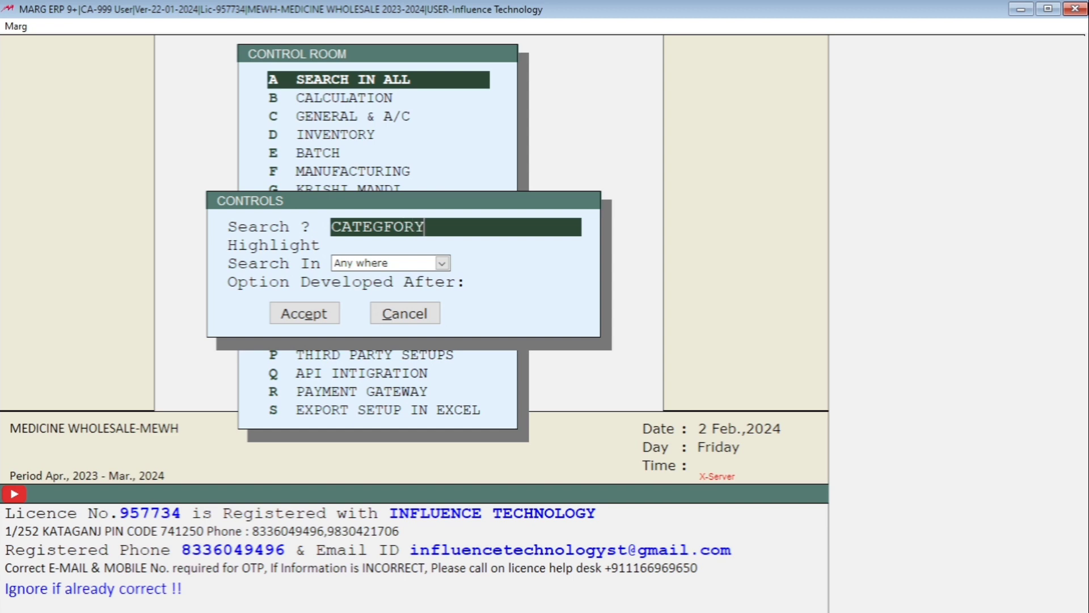
key(Left)
key(Left)
key(Left)
key(BackSpace)
key(Return)
key(Return)
key(Return)
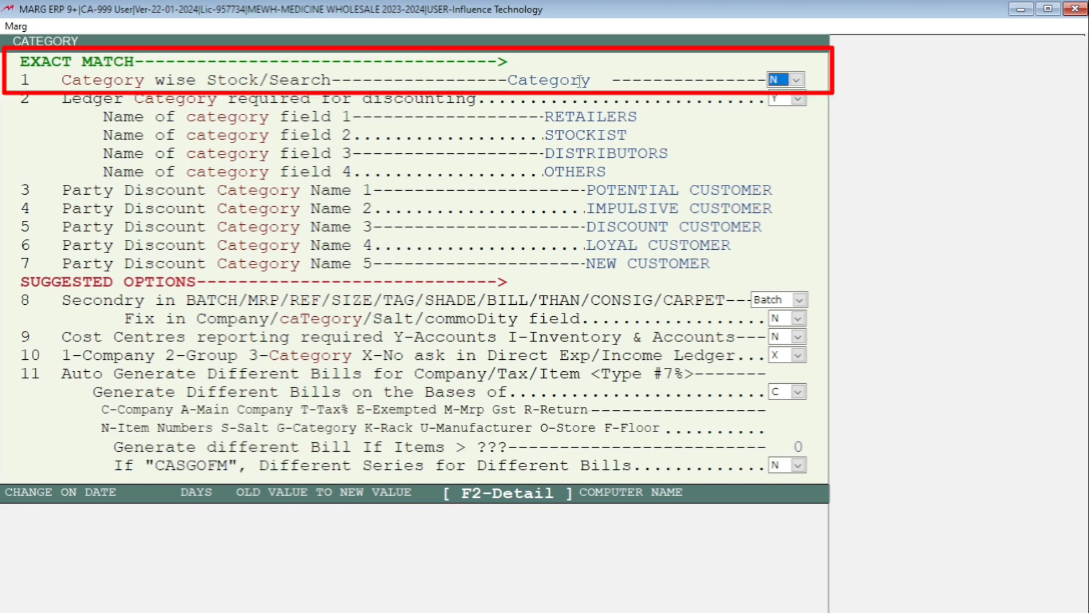
Set Category wise Stock/Search to Y, keep the name Category, and save the control changes.
click(797, 81)
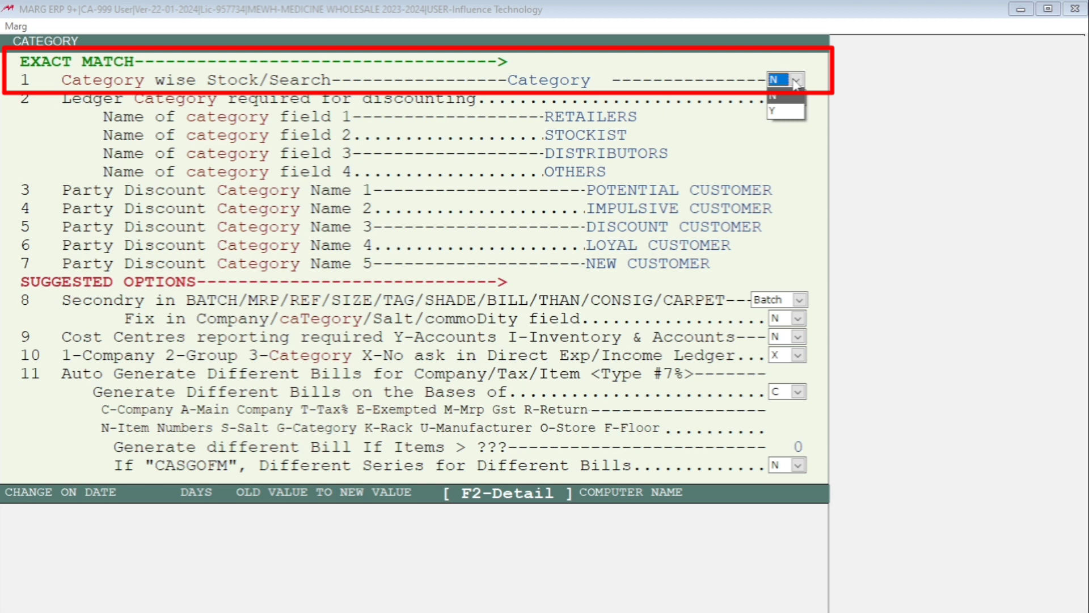
click(785, 112)
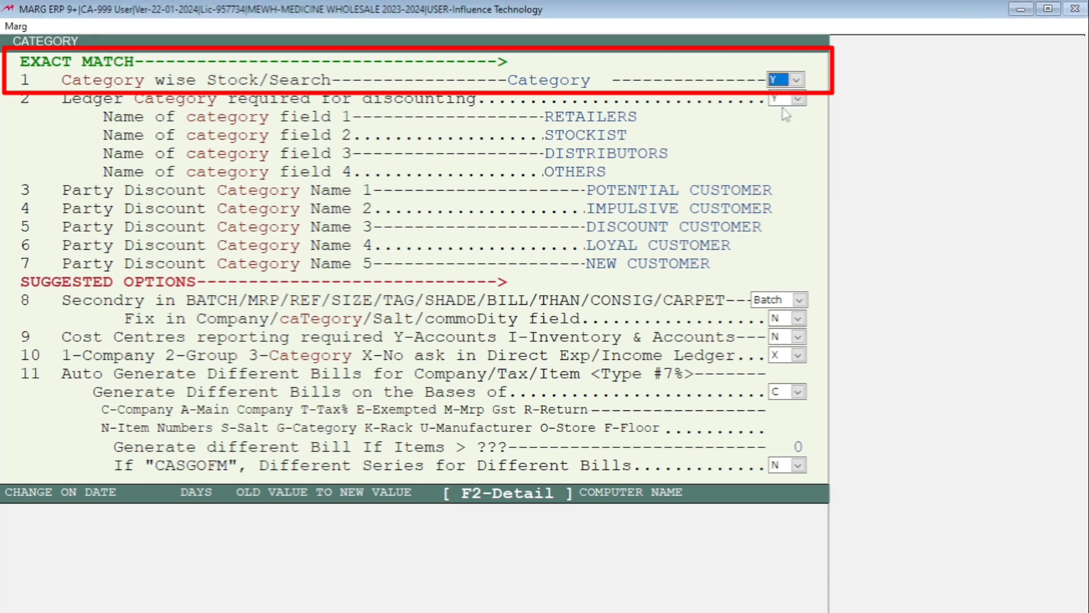
key(Return)
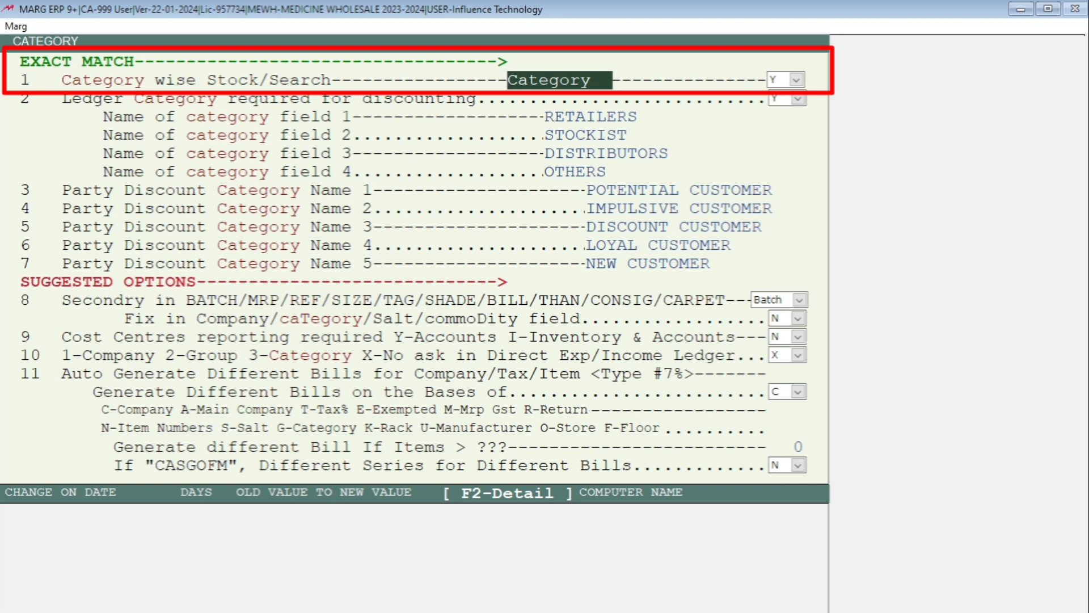
key(Return)
key(Escape)
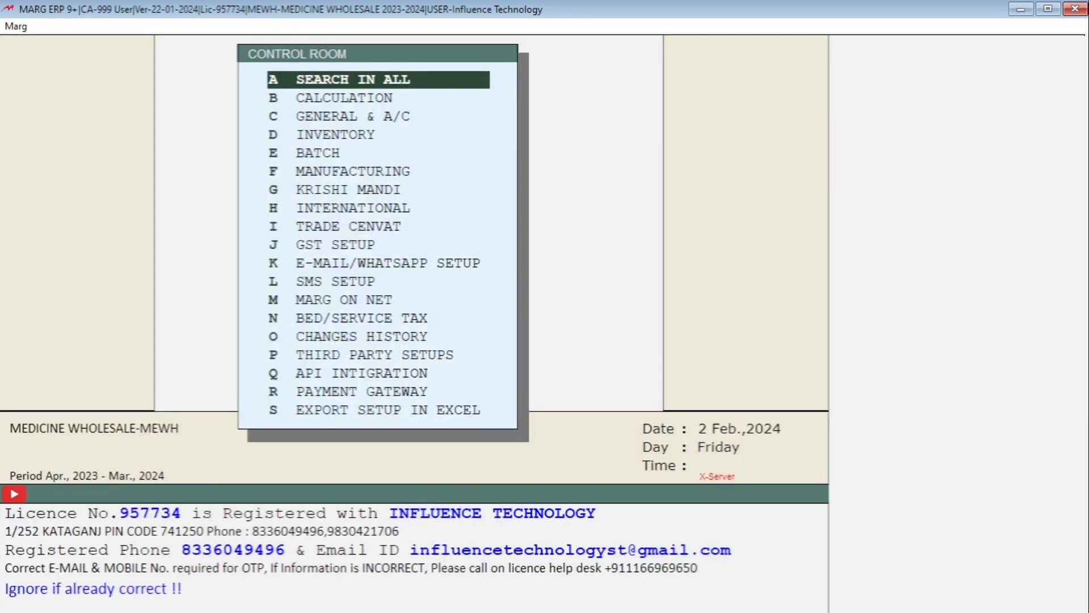
key(Right)
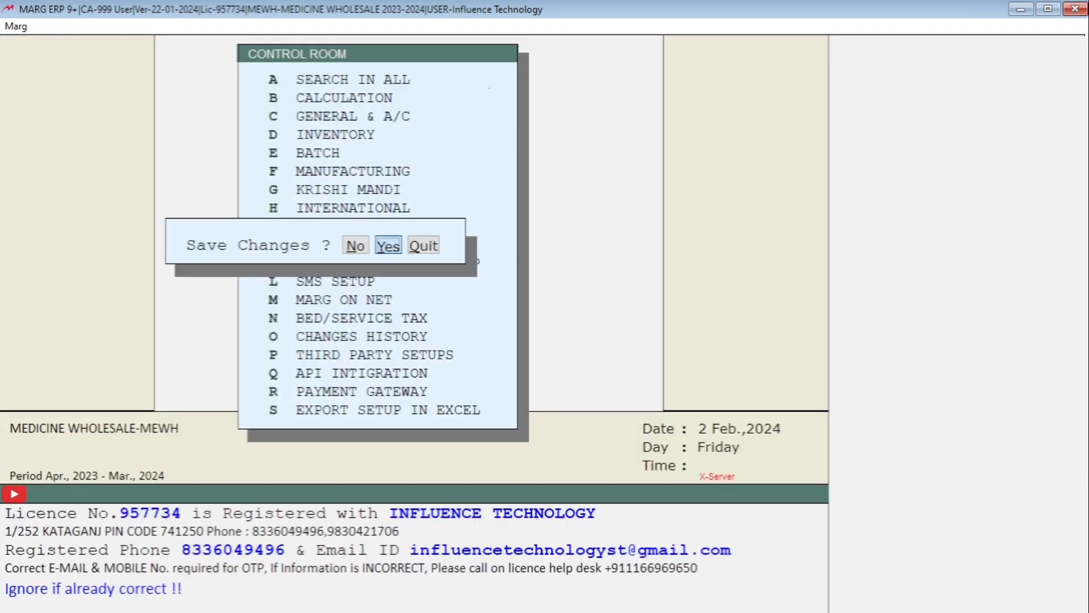
key(Return)
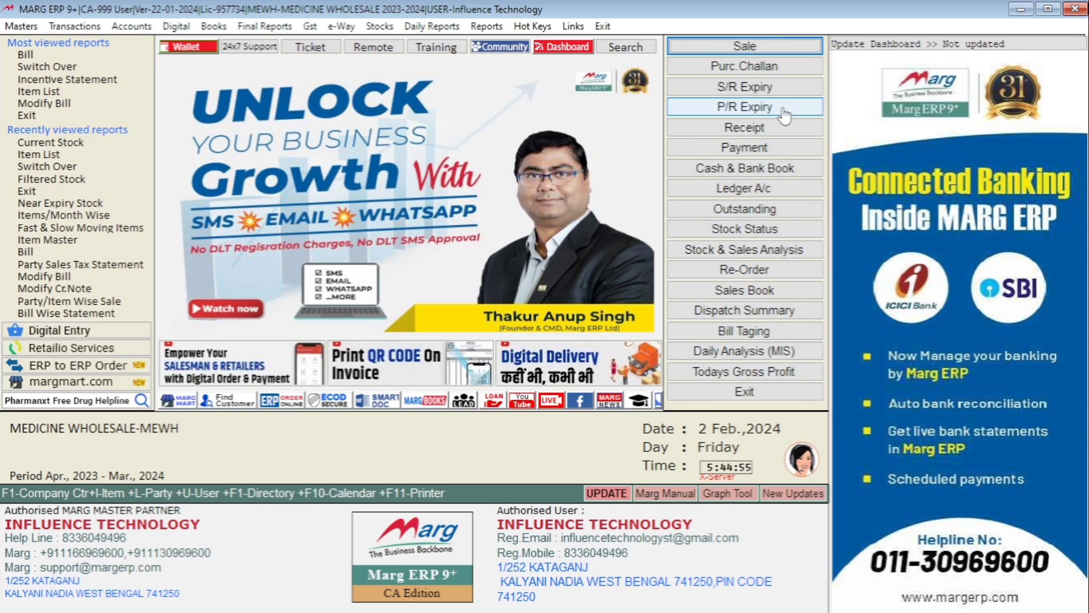
Check the Category field in the AMIFRU 40 product record, postpone the Windows restart by an hour, and leave the record without saving.
key(ctrl+i)
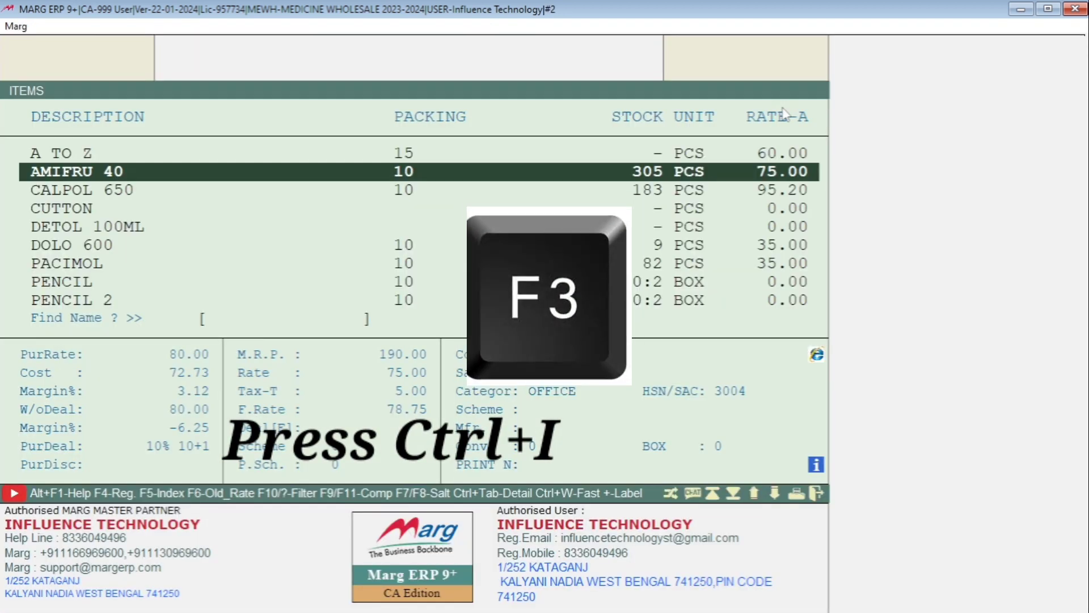
key(Escape)
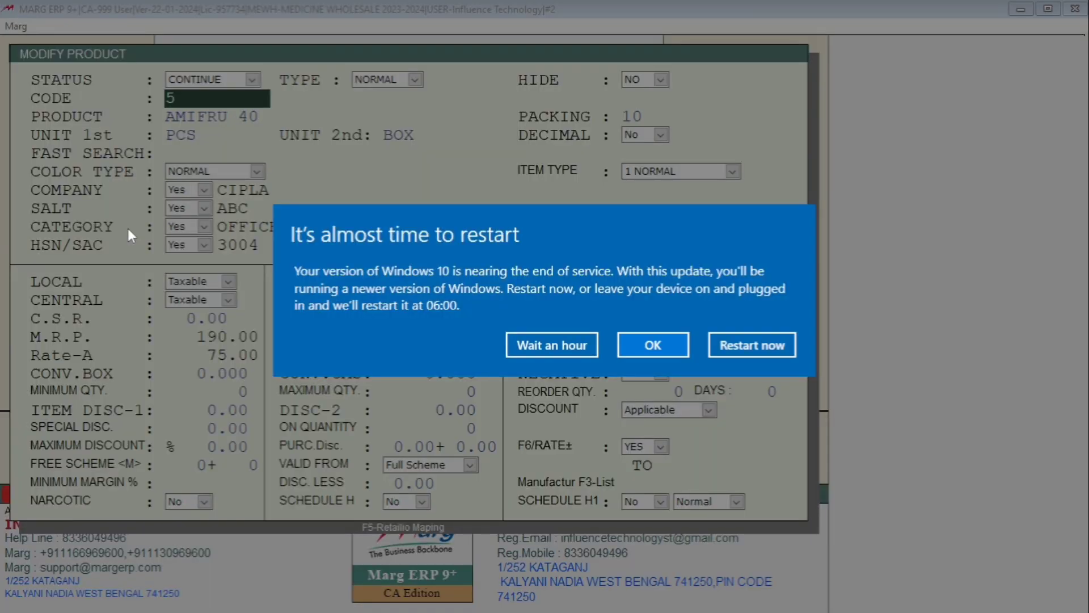
click(530, 342)
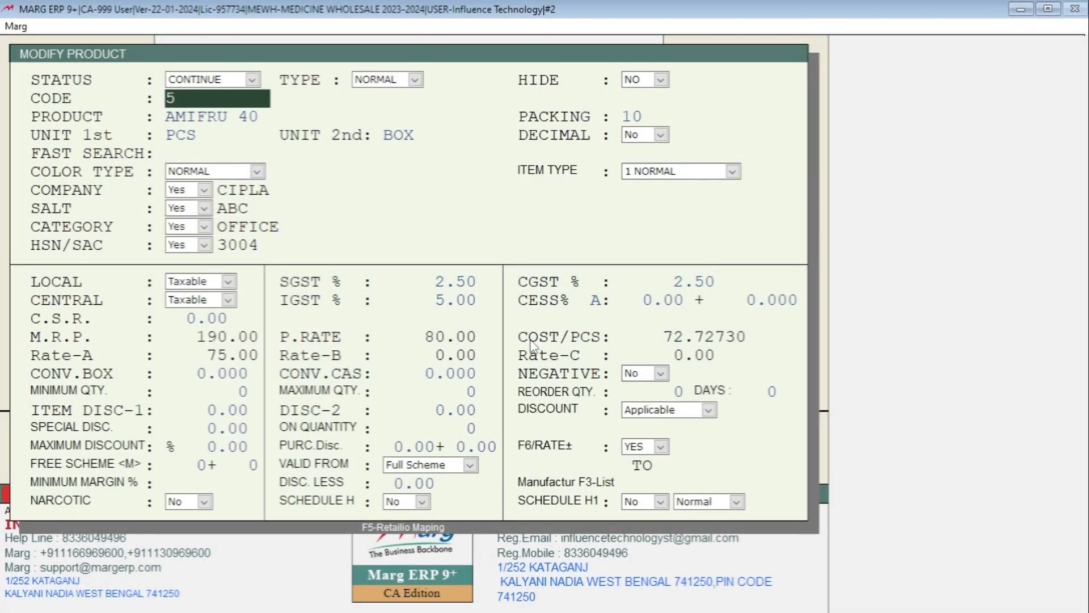
key(Escape)
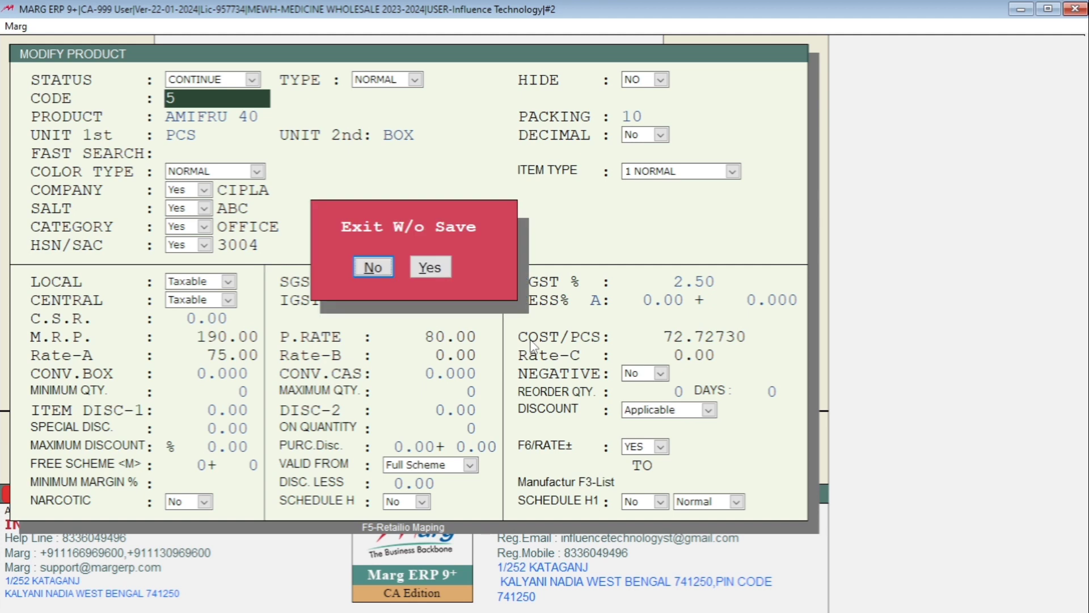
click(427, 272)
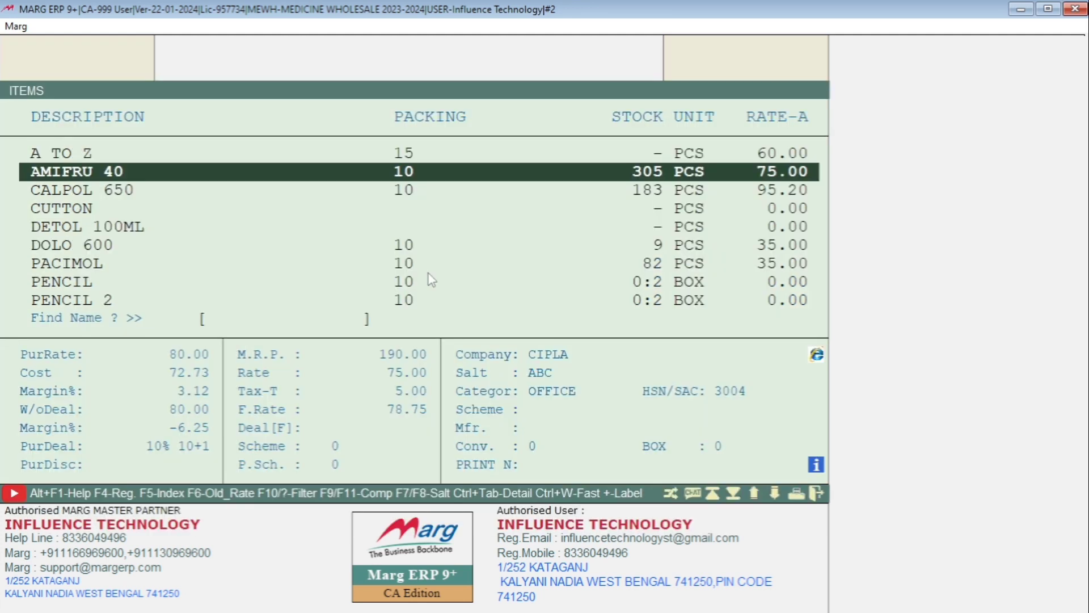
key(Escape)
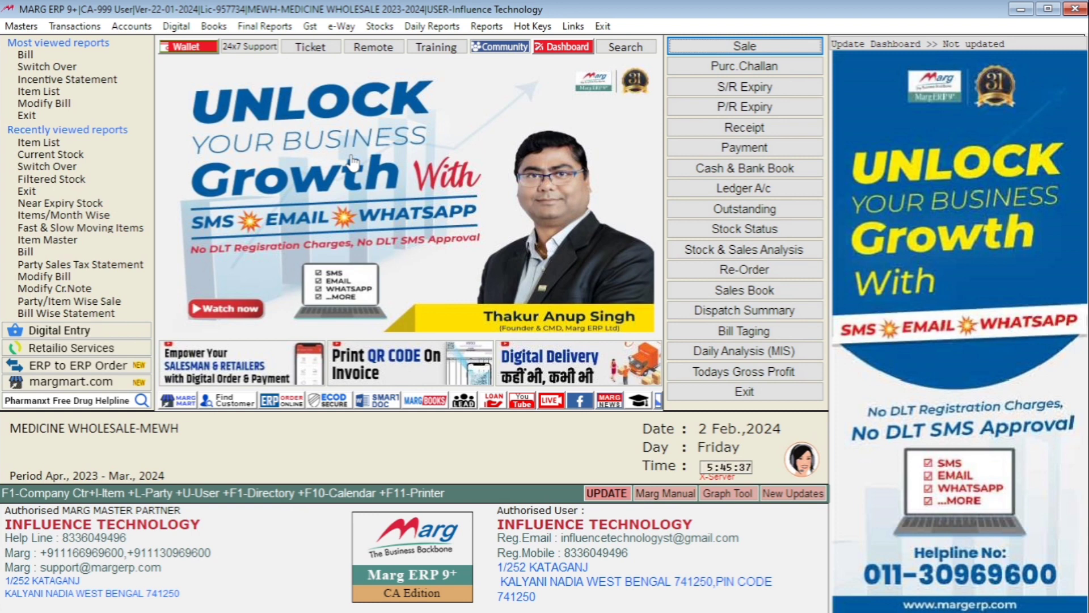
Run Structure Verification on all data files without confirmation, authorising it with SURE, and reopen the MEDICINE WHOLESALE company.
click(486, 26)
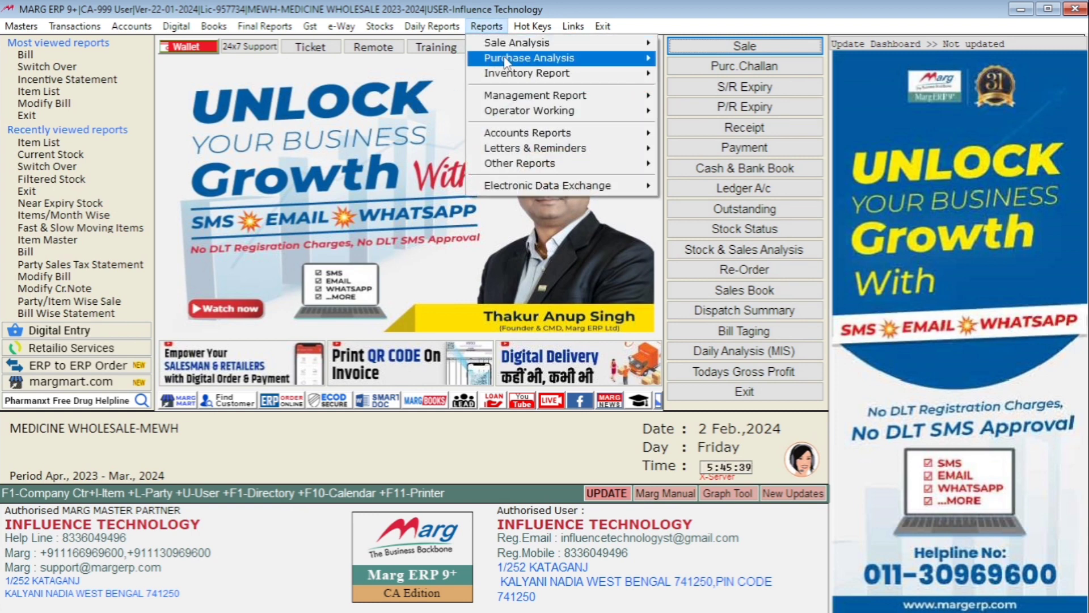
mouse_move(599, 103)
mouse_move(787, 101)
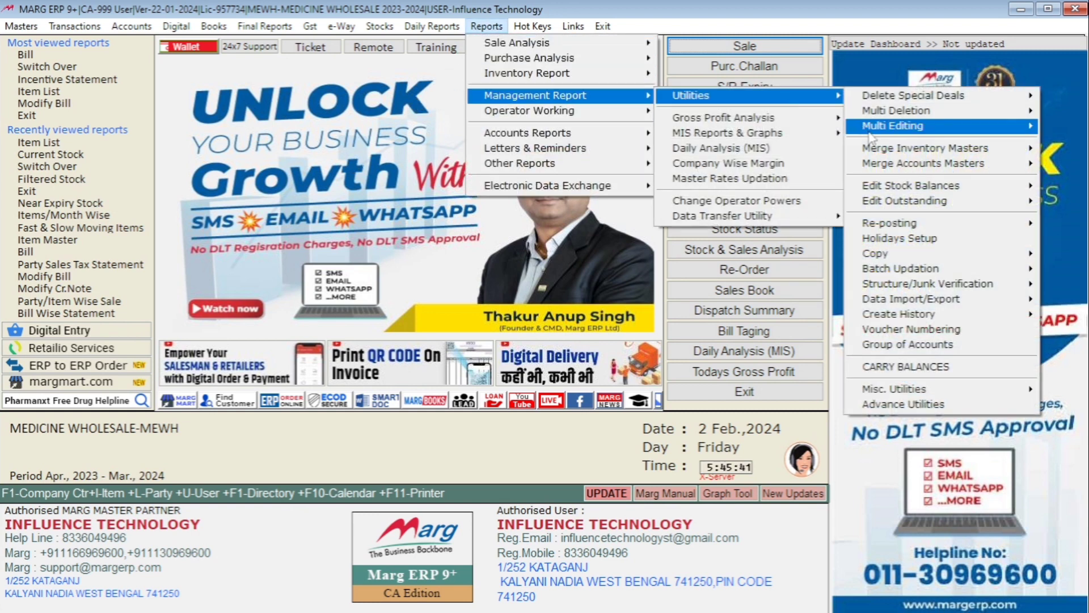
mouse_move(908, 284)
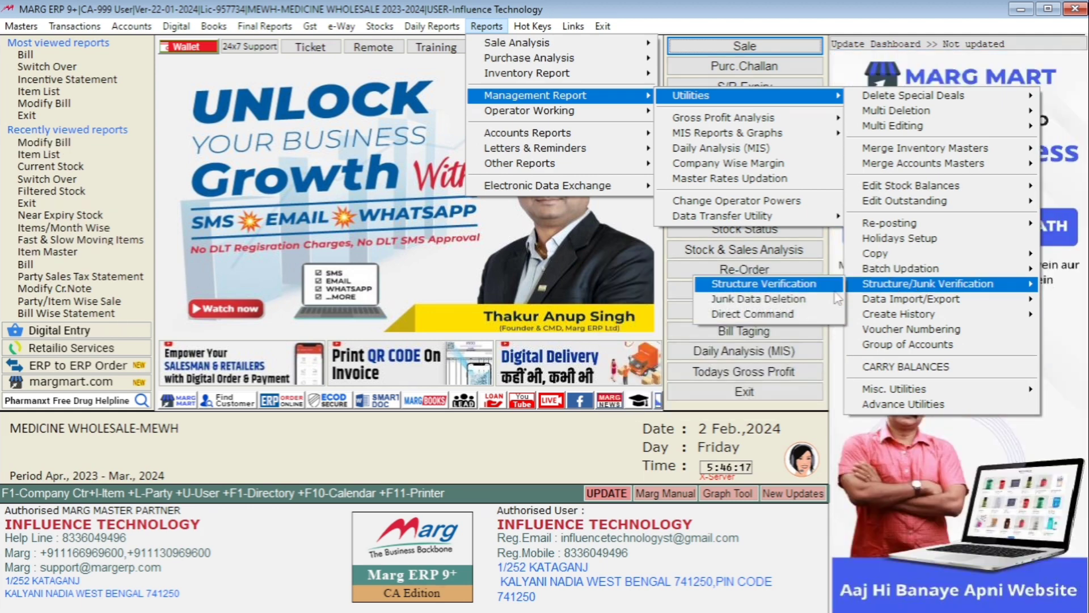
click(769, 285)
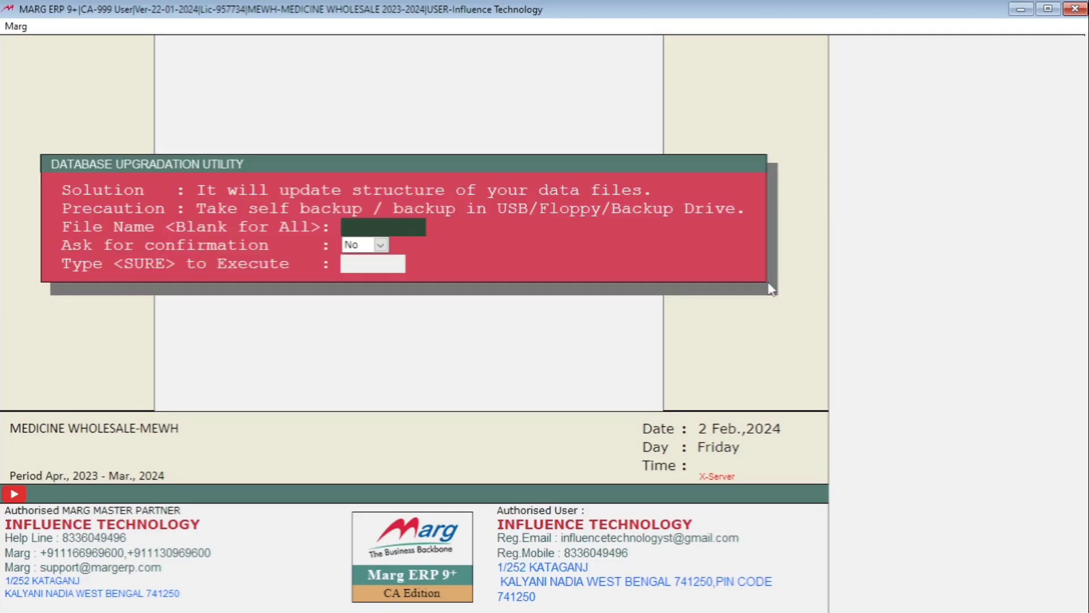
key(Return)
key(Return)
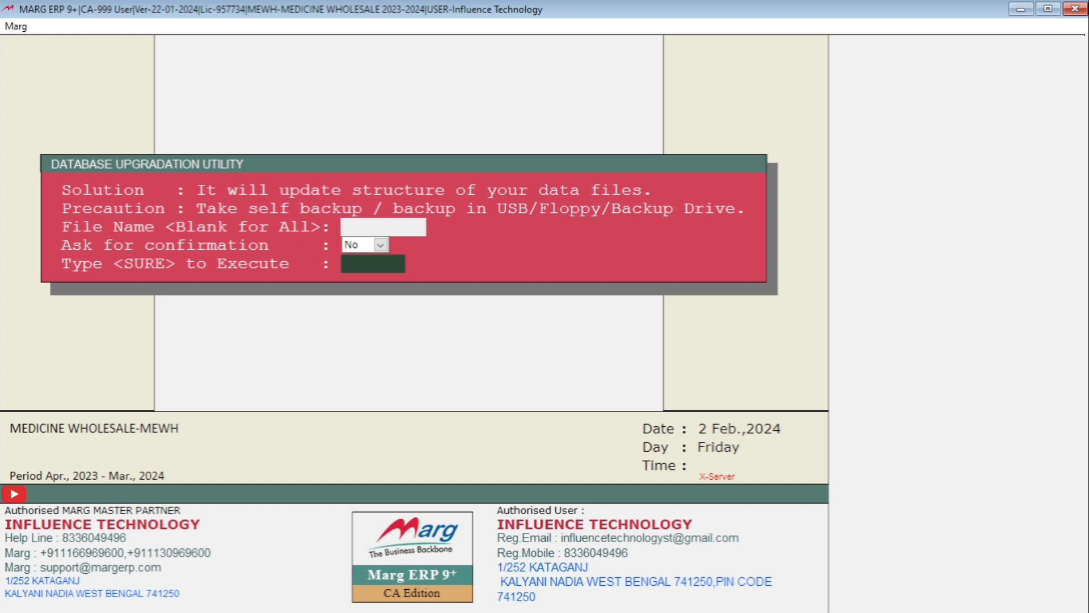
text(SURE)
key(Return)
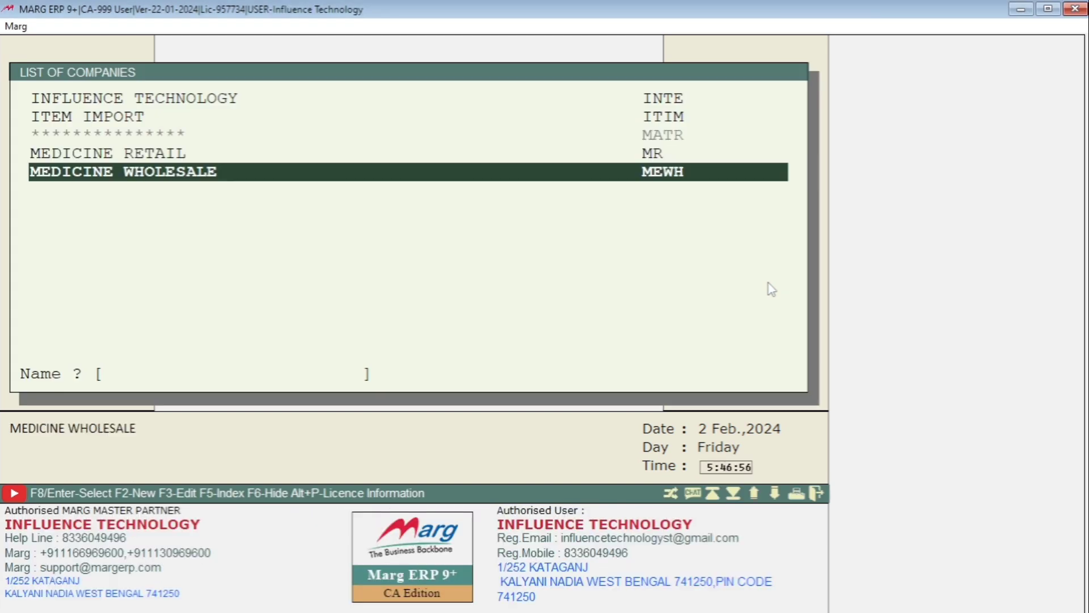
key(Return)
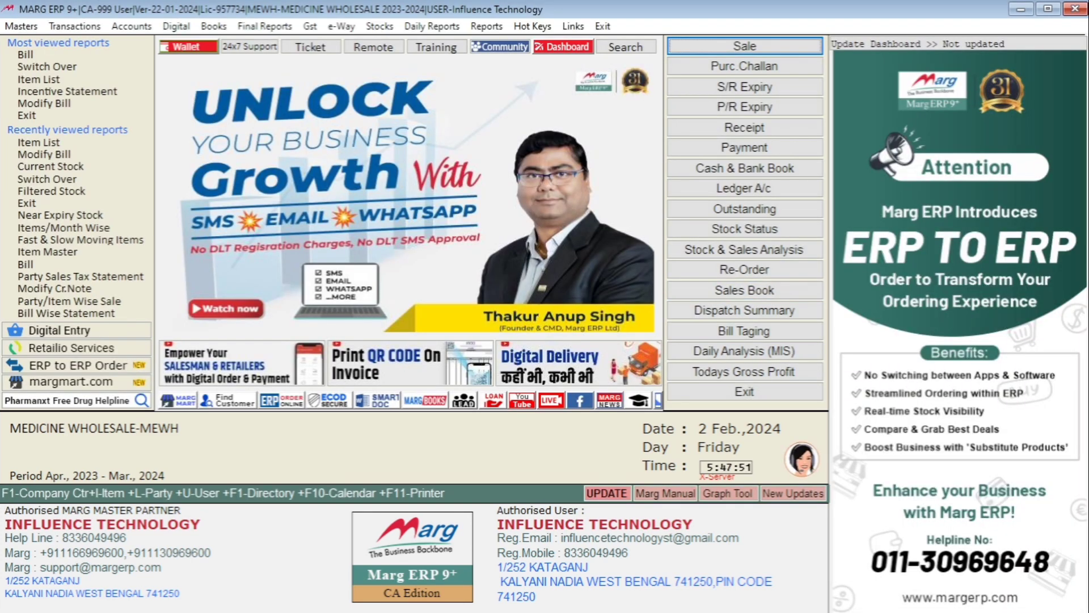
Open the DETOL 100ML product for modification from the item list.
key(ctrl+i)
key(Down)
key(Down)
key(Down)
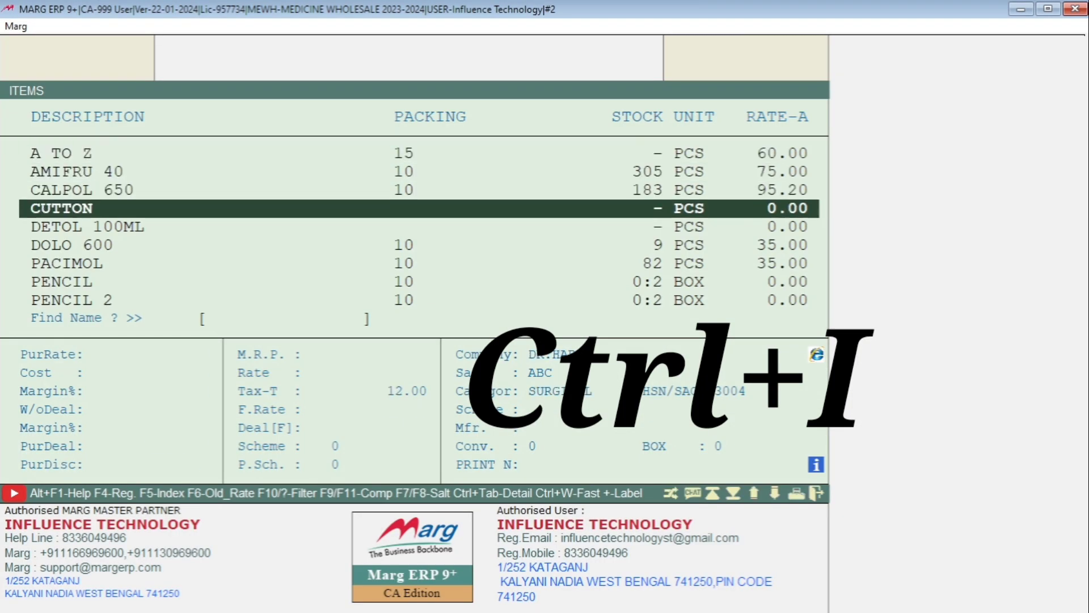
key(Down)
key(Return)
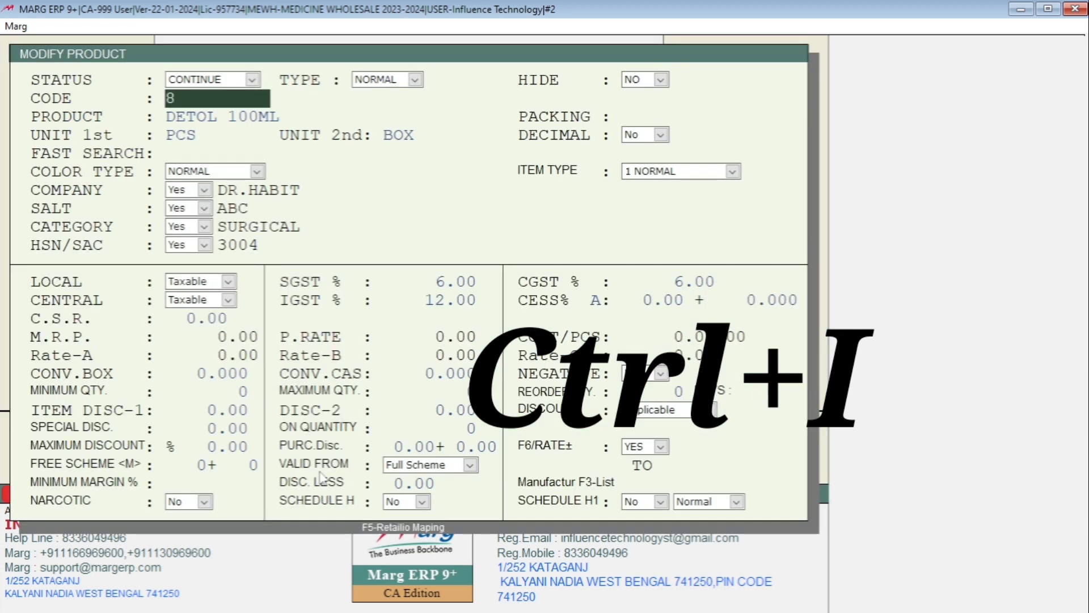
Change the category of the DETOL 100ML product to OFFICE.
key(Return)
key(Return)
key(Return)
key(Return)
key(Return)
key(Return)
key(Return)
key(Return)
key(Return)
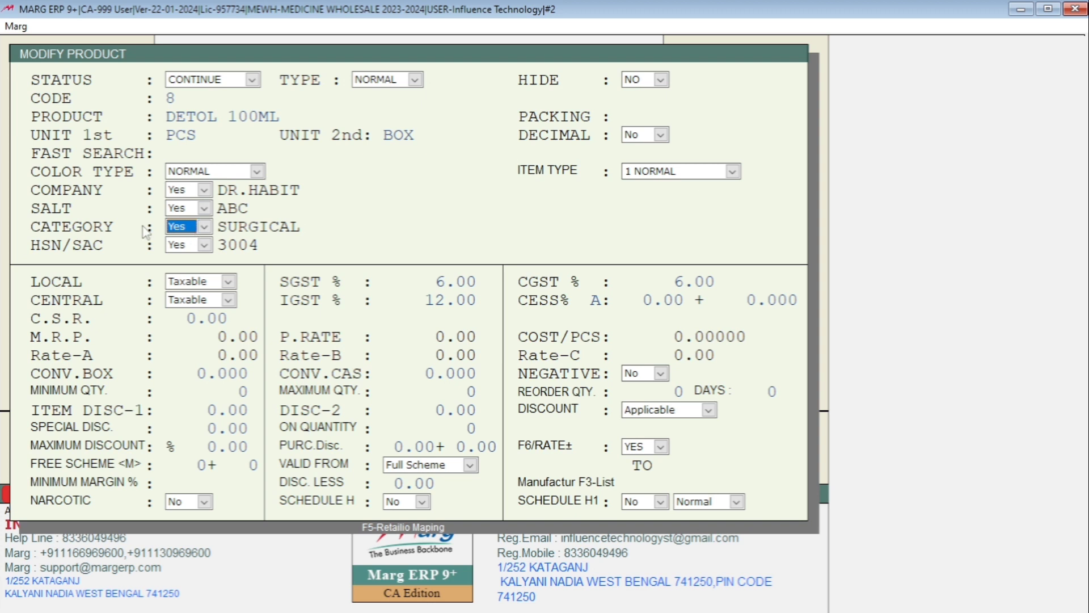
click(205, 229)
key(Return)
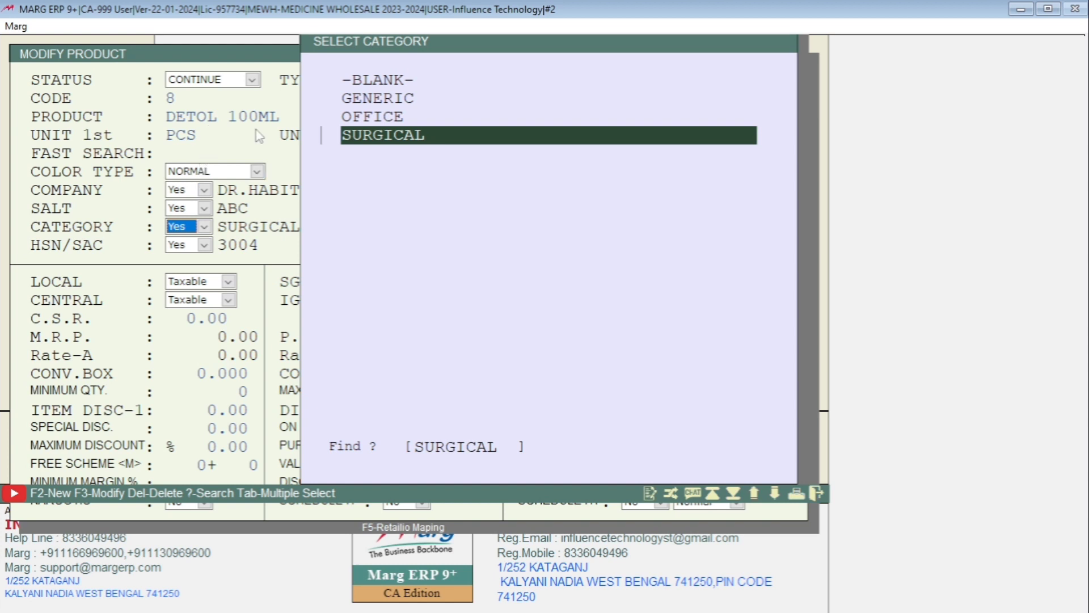
key(Up)
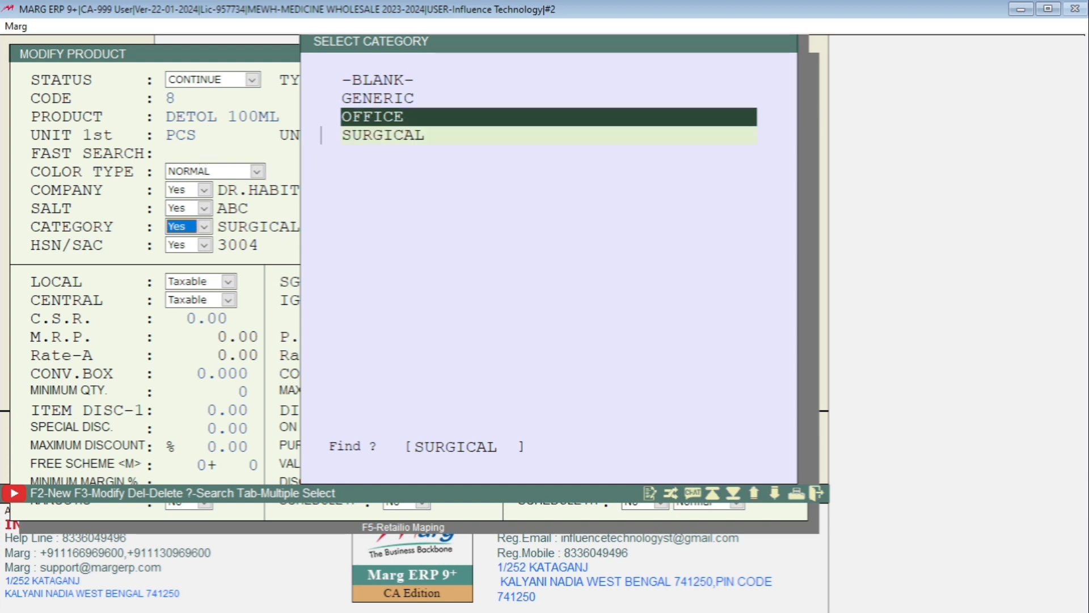
key(Return)
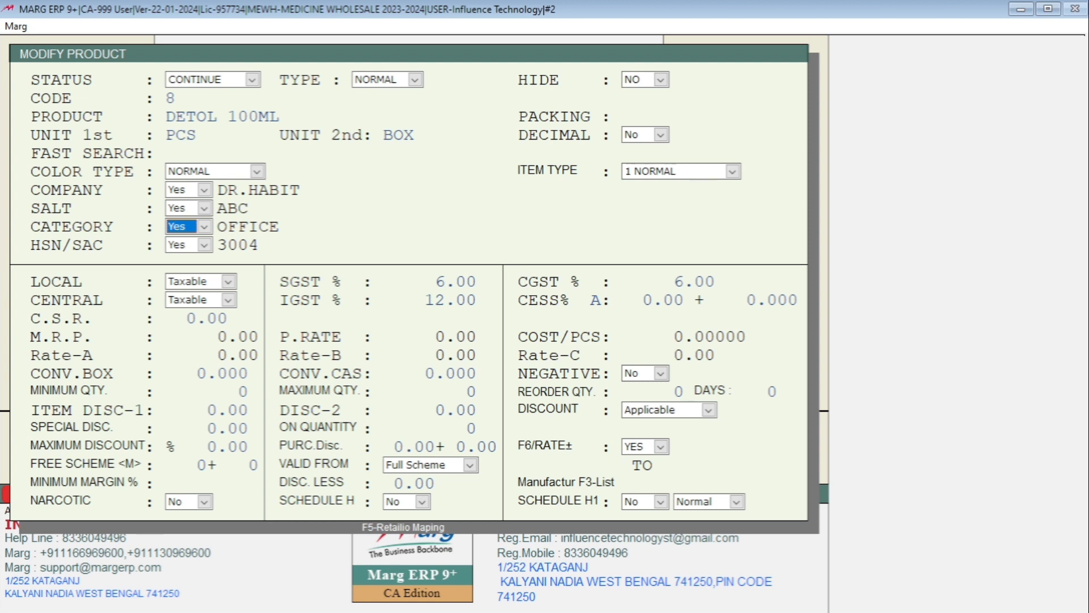
Set the DETOL 100ML product's category back to SURGICAL.
click(205, 227)
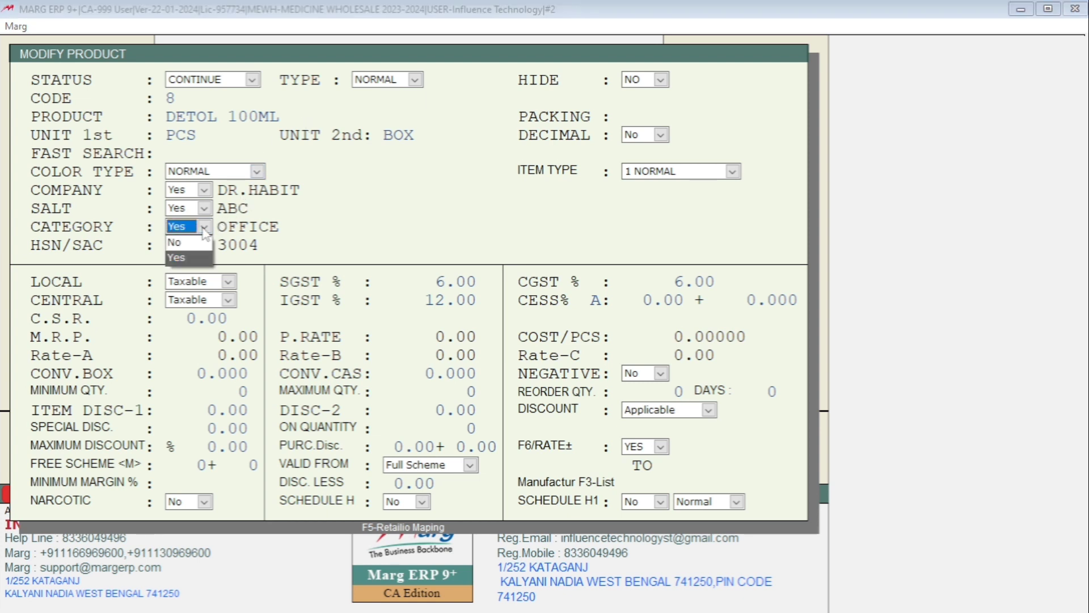
key(Return)
key(Down)
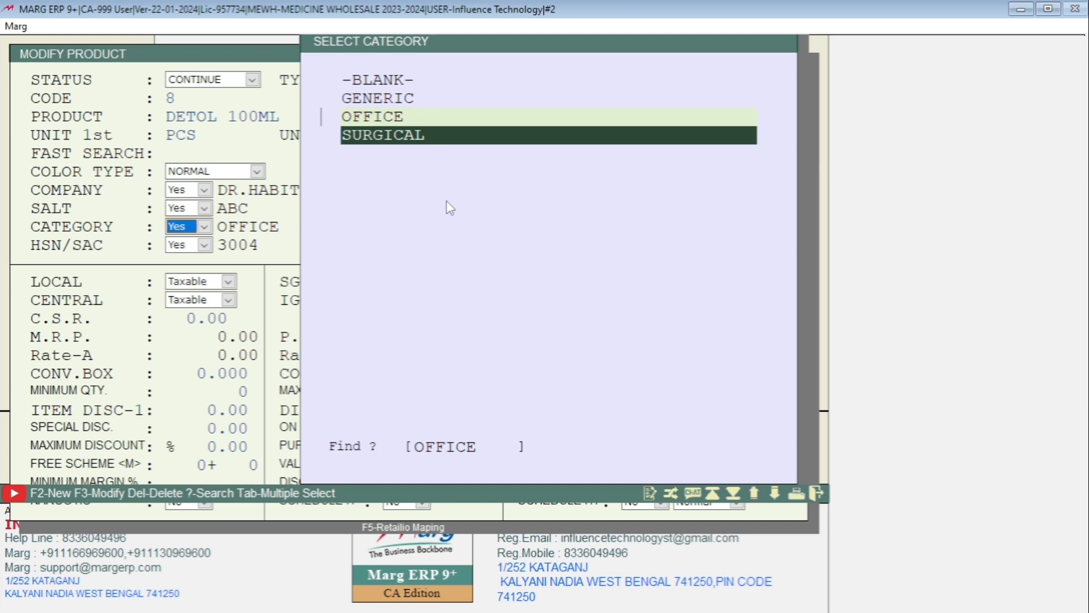
key(Return)
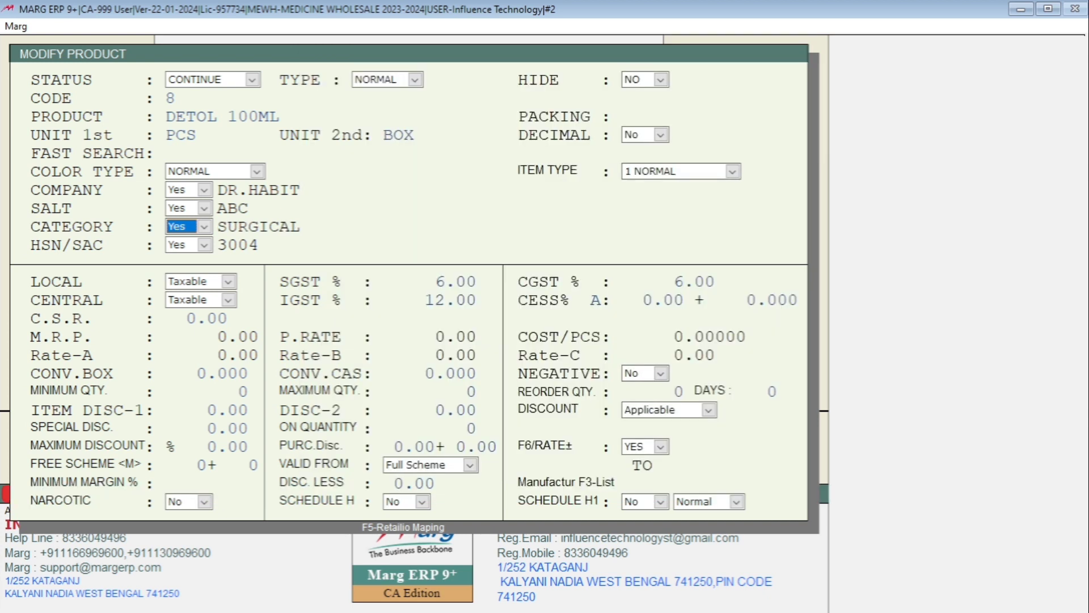
Create a new category named ABC from the product's category list.
key(Return)
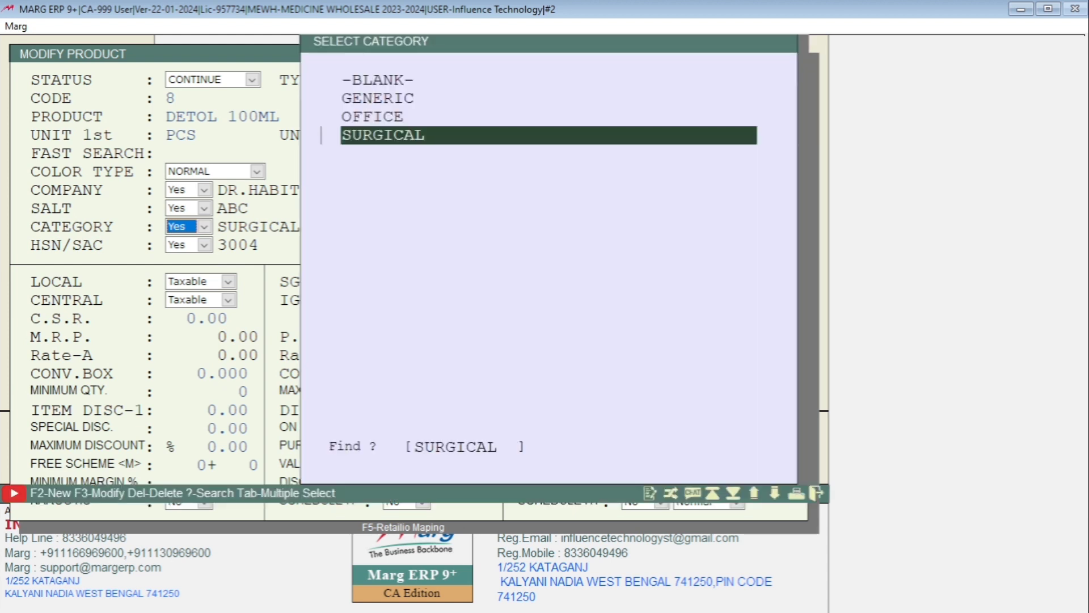
key(F2)
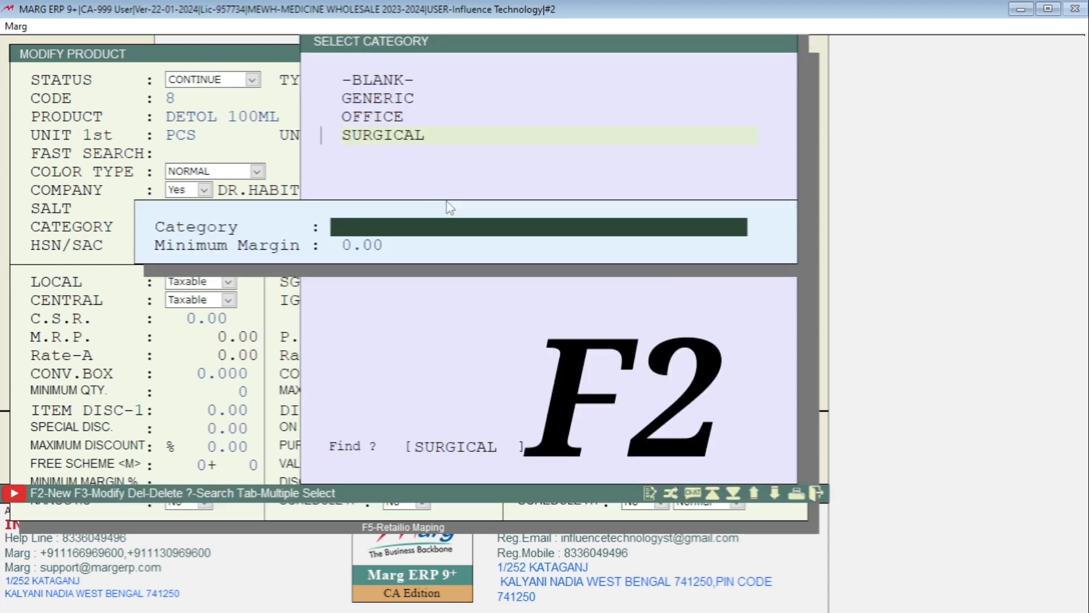
text(ABC)
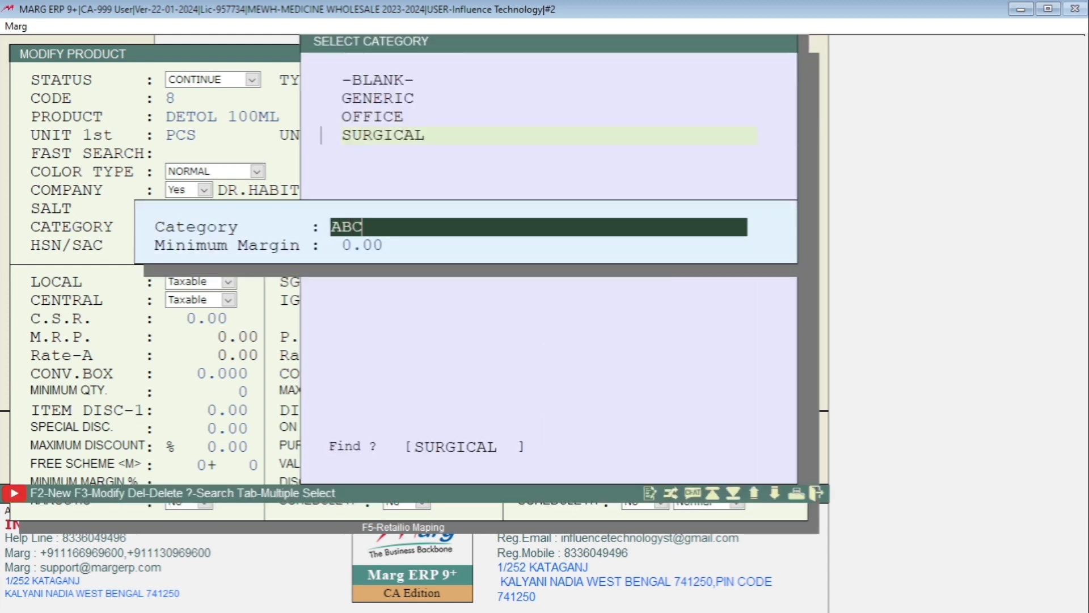
key(Return)
key(Escape)
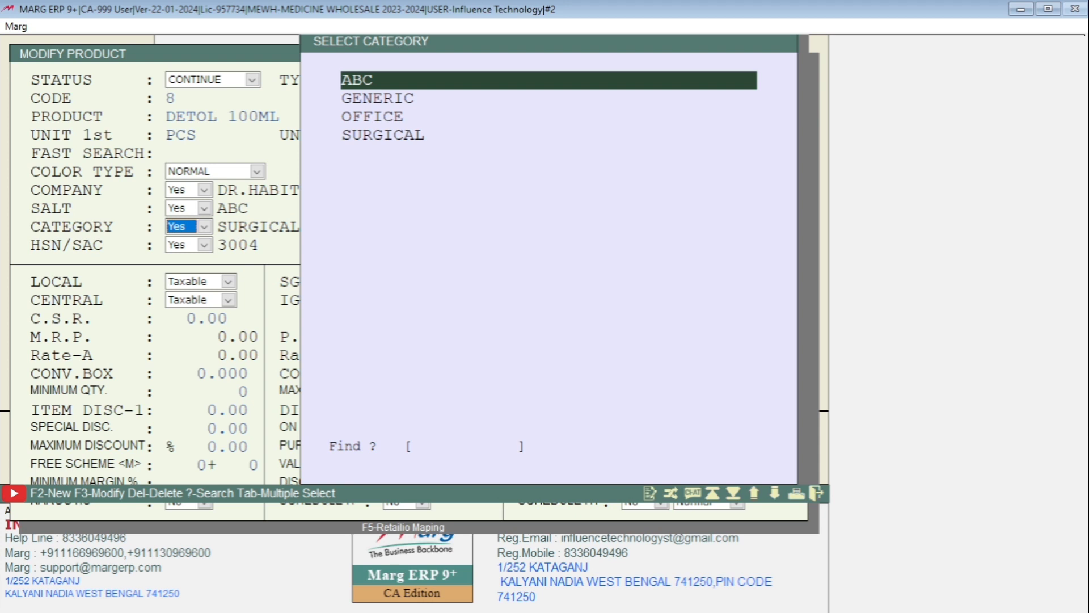
Open the ABC category for modification and accept its name, minimum margin and continued setting as they are.
key(F3)
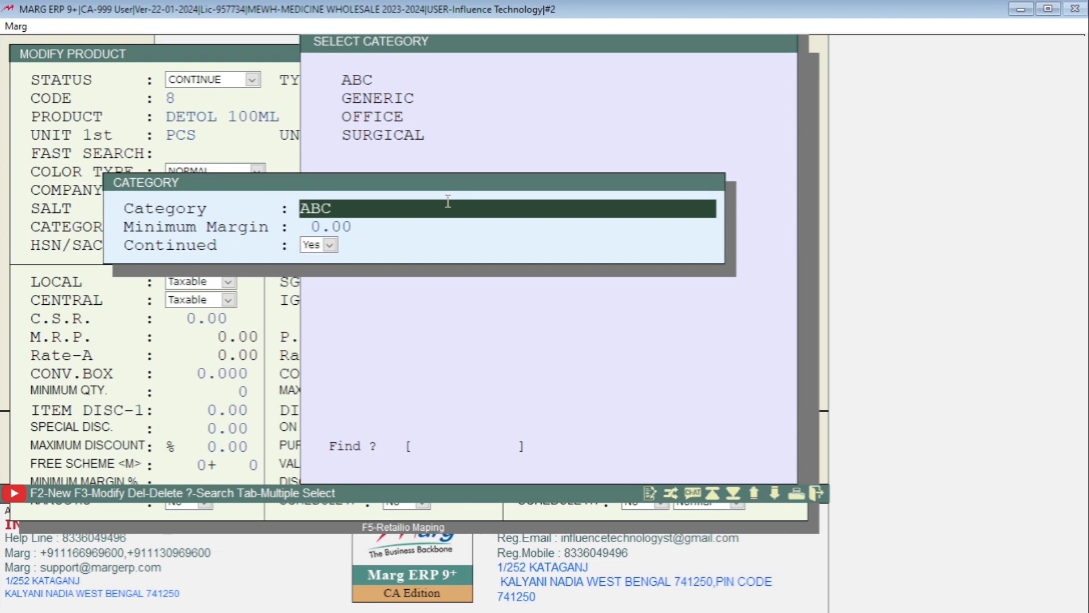
key(Return)
key(Return)
key(Return)
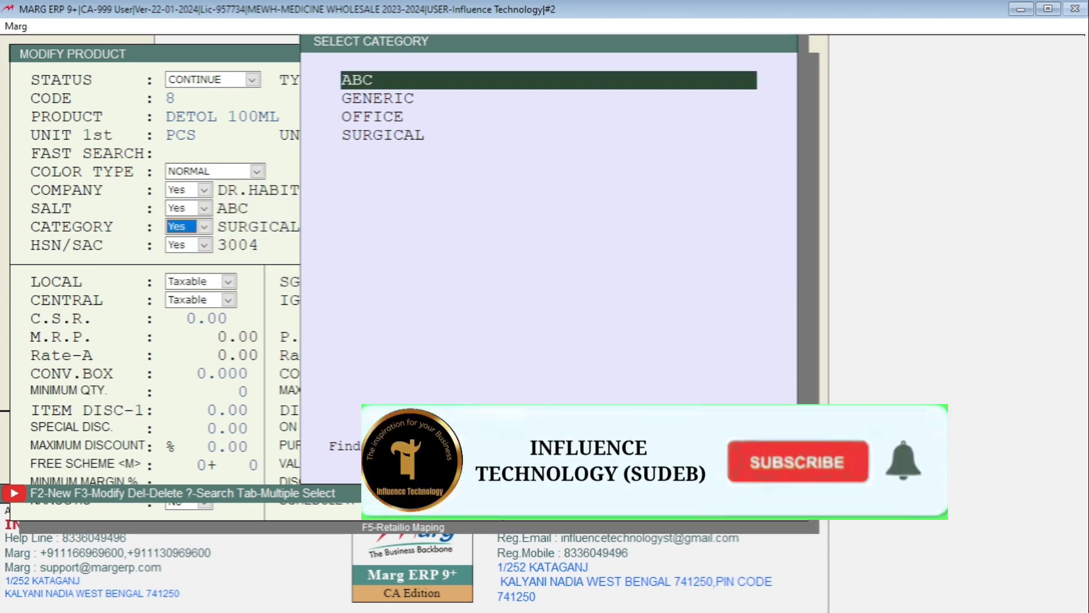
Select SURGICAL as the product's category, save the DETOL 100ML changes and leave the item list.
key(Down)
key(Down)
key(Down)
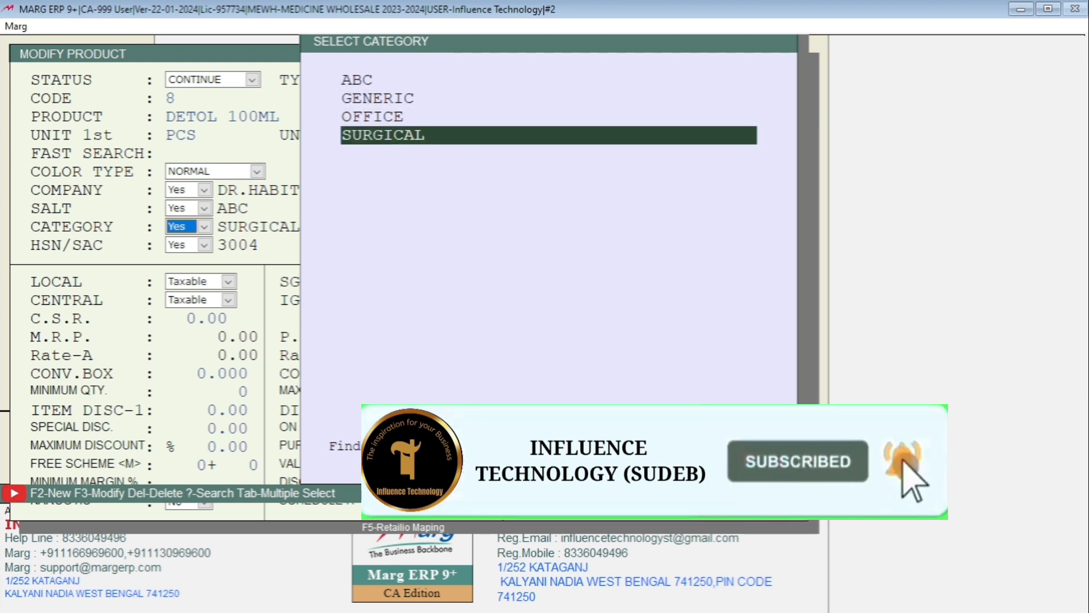
key(Return)
key(Return)
key(Return)
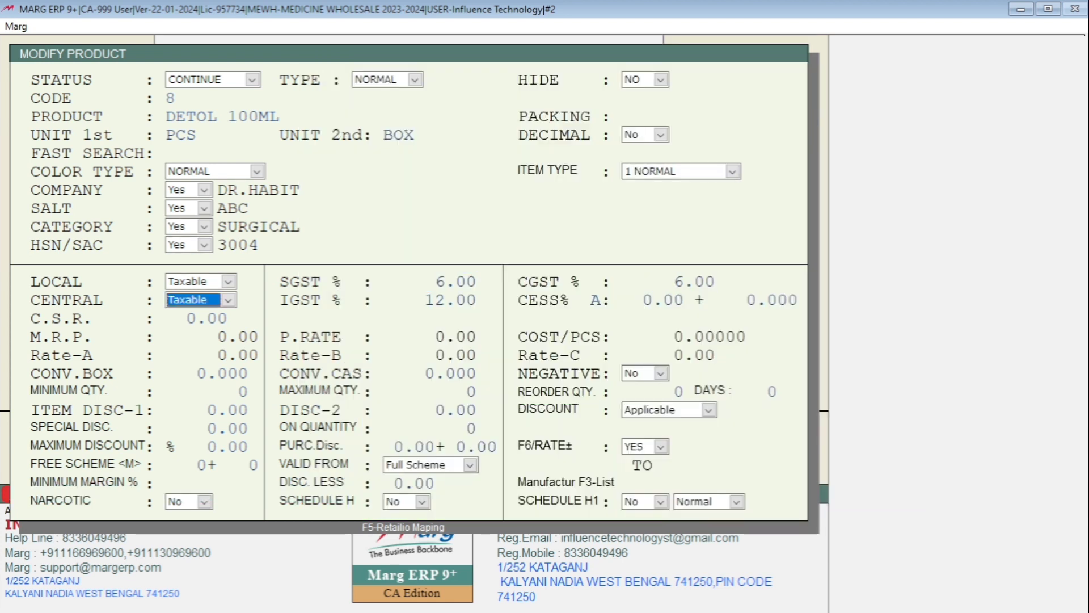
key(Escape)
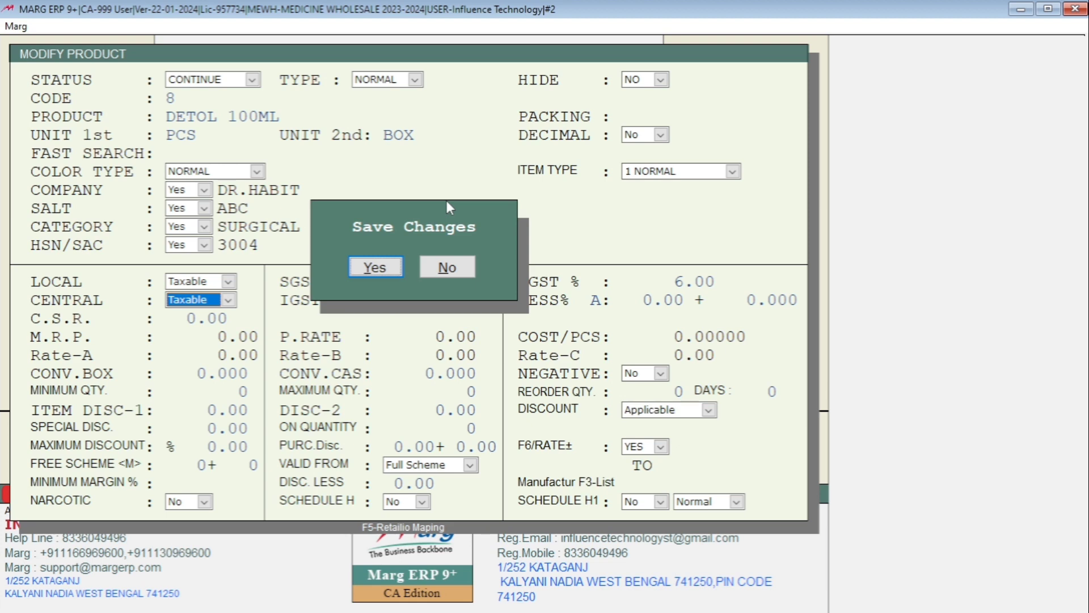
key(Return)
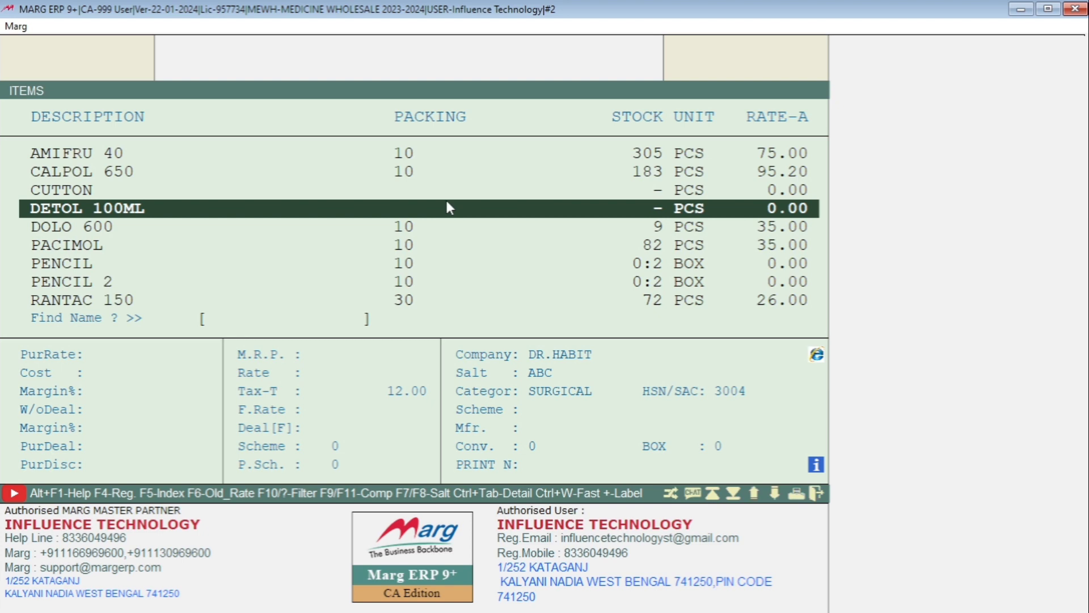
key(Escape)
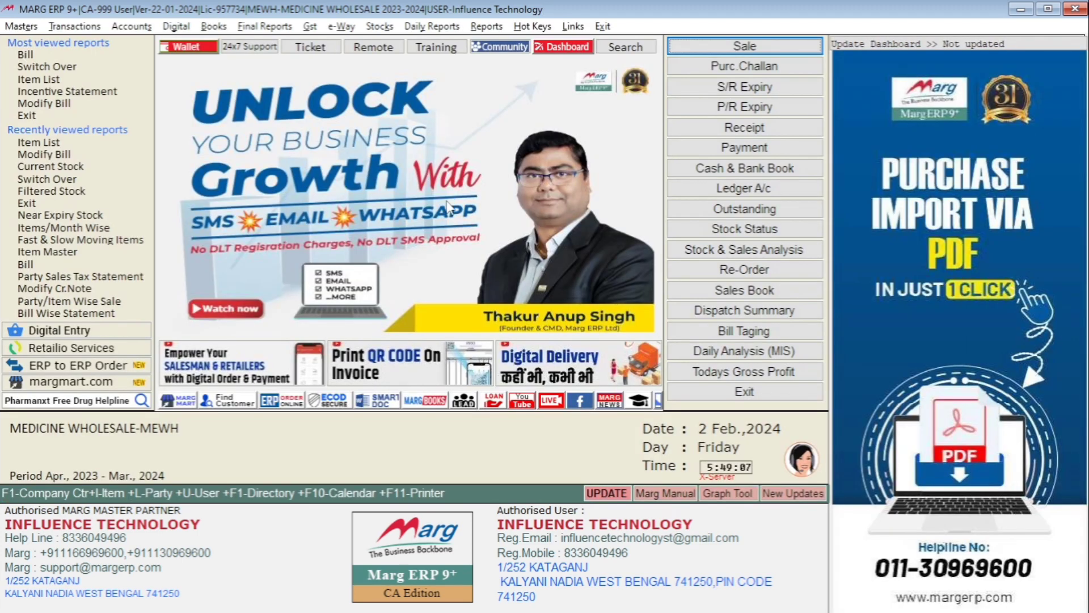
Open the Item/Company Masters utility for multi editing of item details.
key(Right)
key(Right)
key(Right)
key(Right)
key(Right)
key(Right)
key(Right)
key(Right)
key(Down)
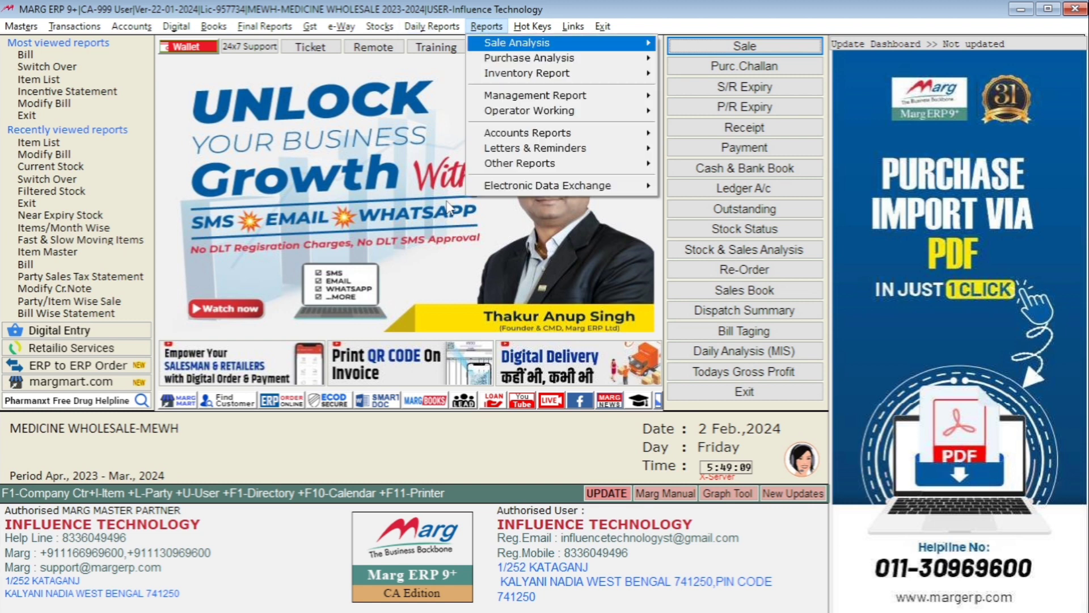
key(Down)
key(Down)
key(Down)
key(Right)
key(Right)
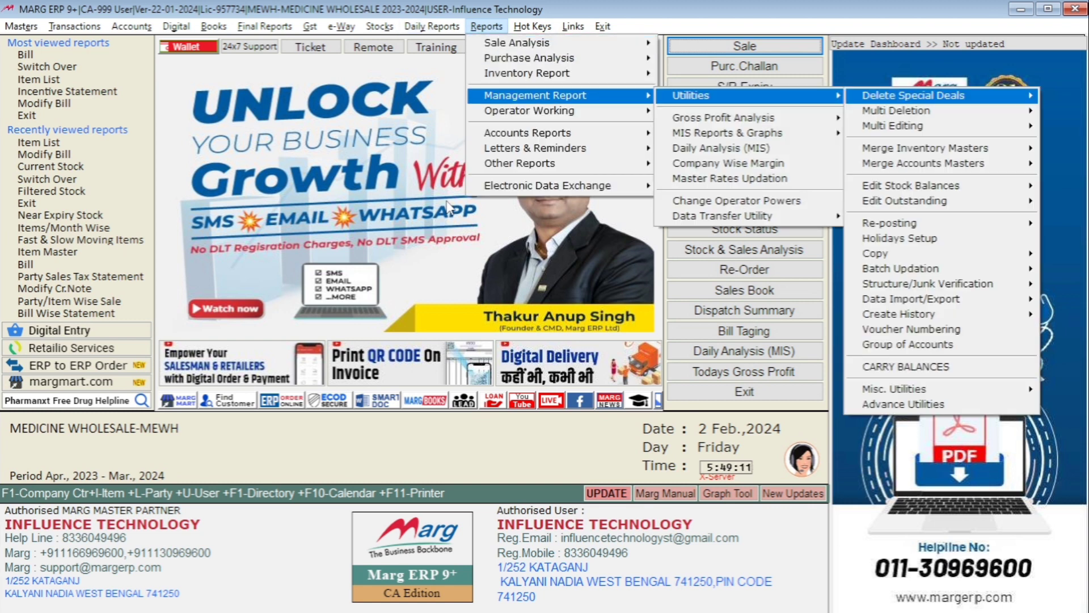
key(Down)
key(Down)
key(Right)
key(Down)
key(Down)
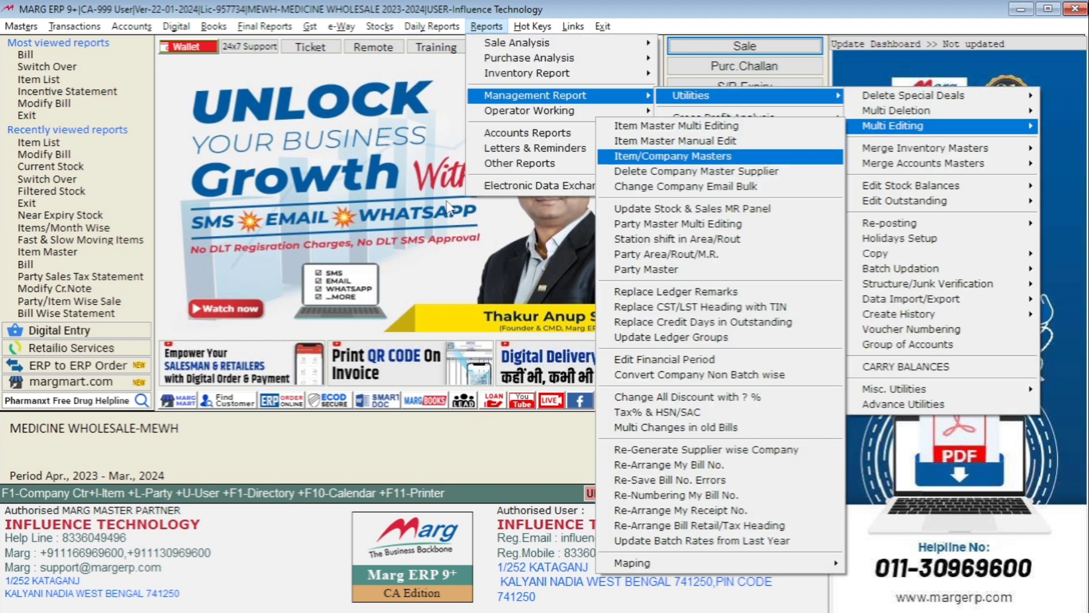
key(Return)
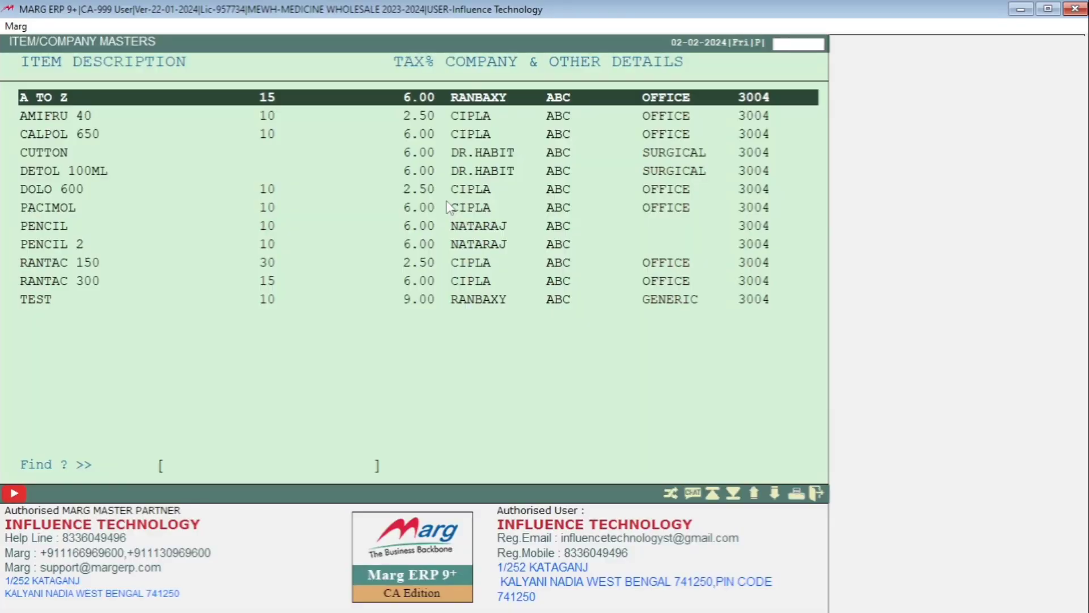
Change the category of DOLO 600 to ABC, accepting the preselected company, salt and HSN/SAC 3004.
key(Down)
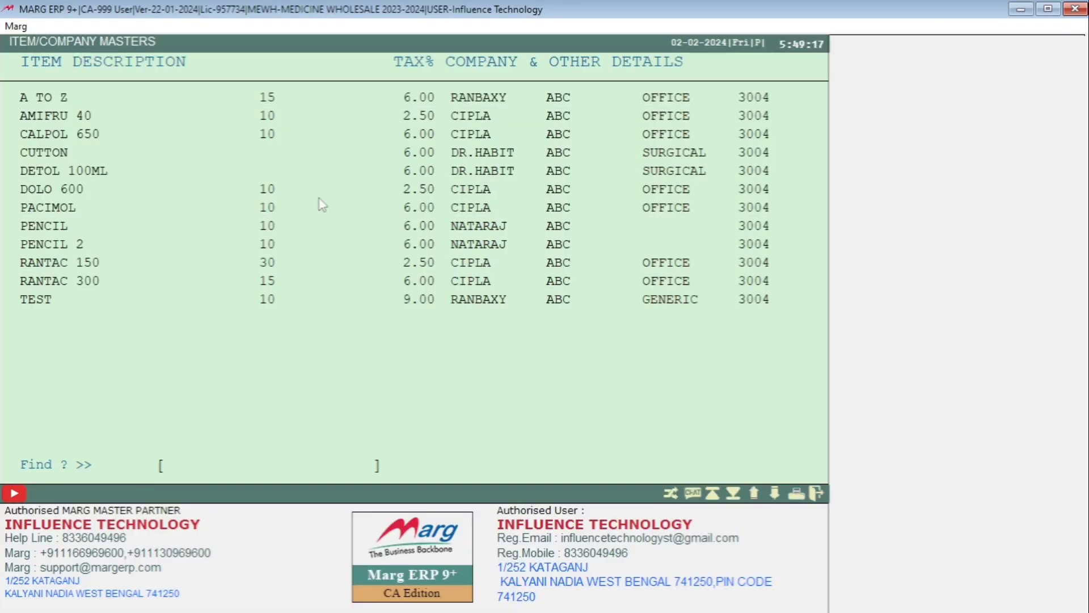
click(321, 205)
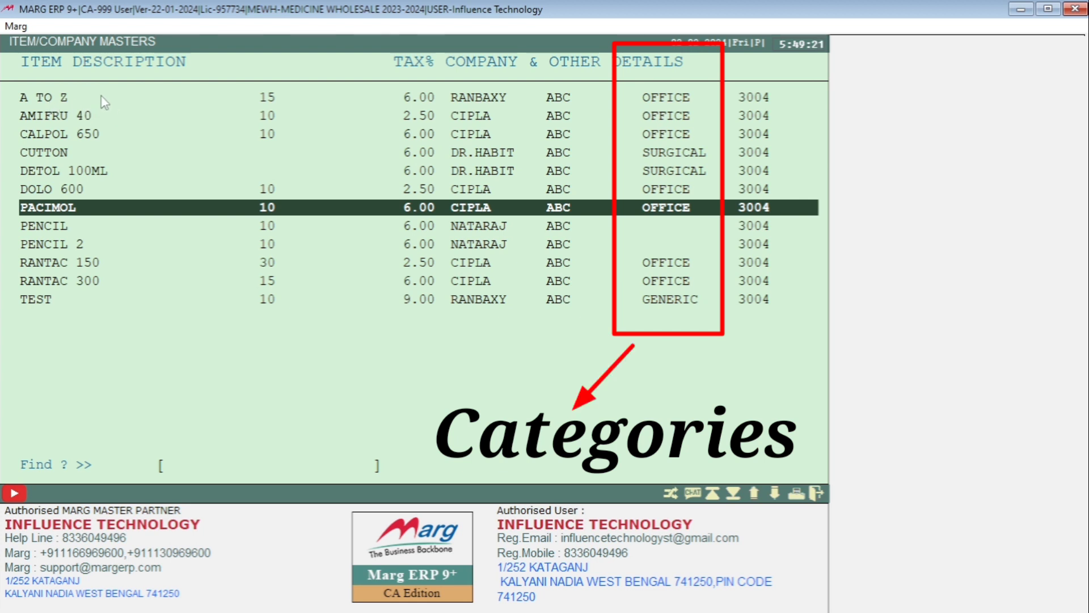
click(192, 103)
click(179, 190)
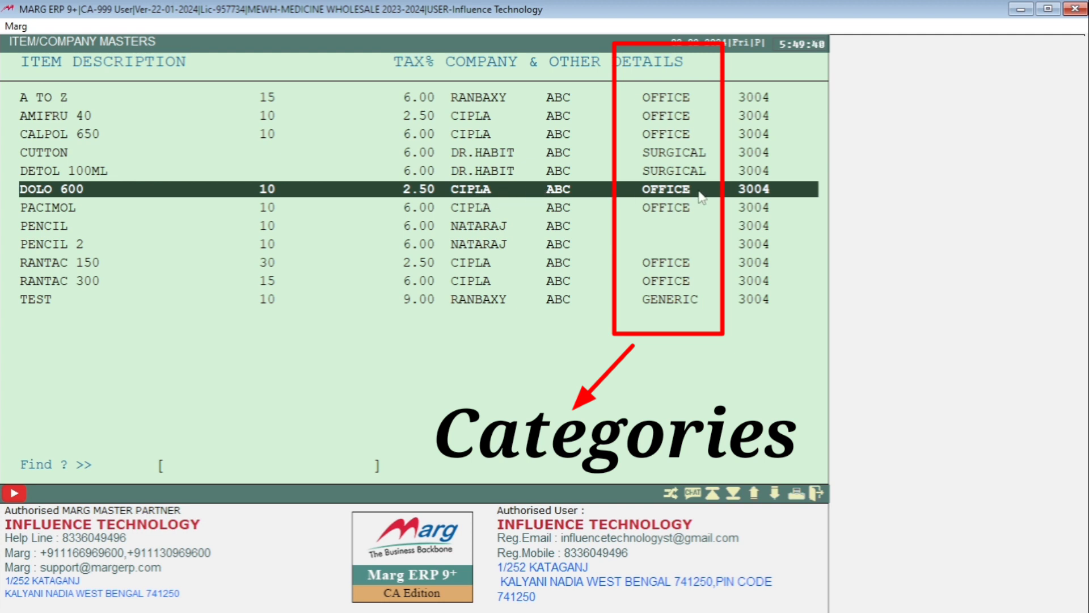
key(Return)
key(Return)
key(Return)
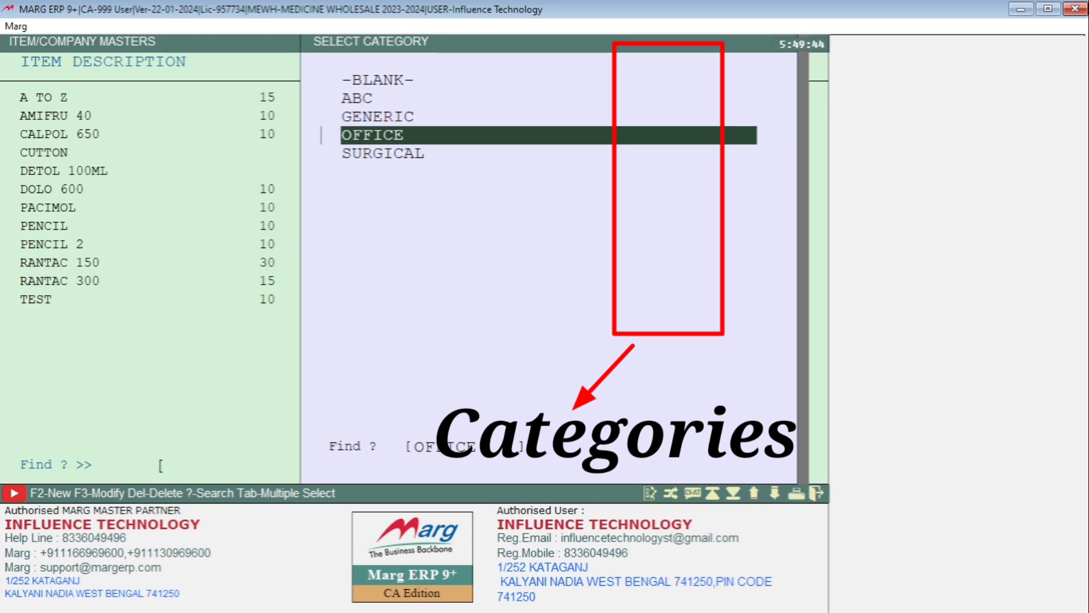
click(357, 98)
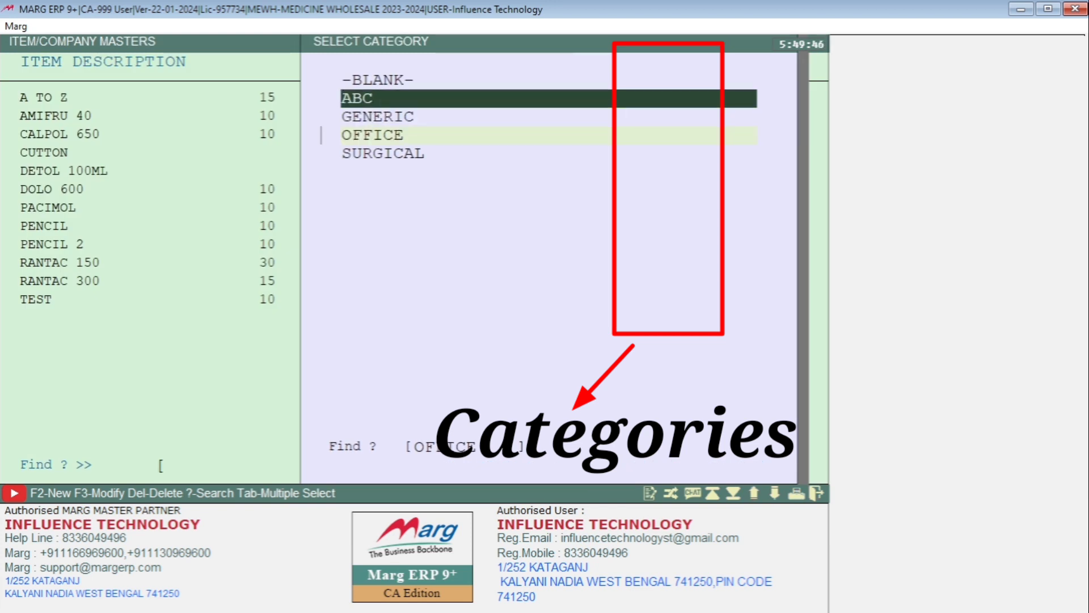
key(Return)
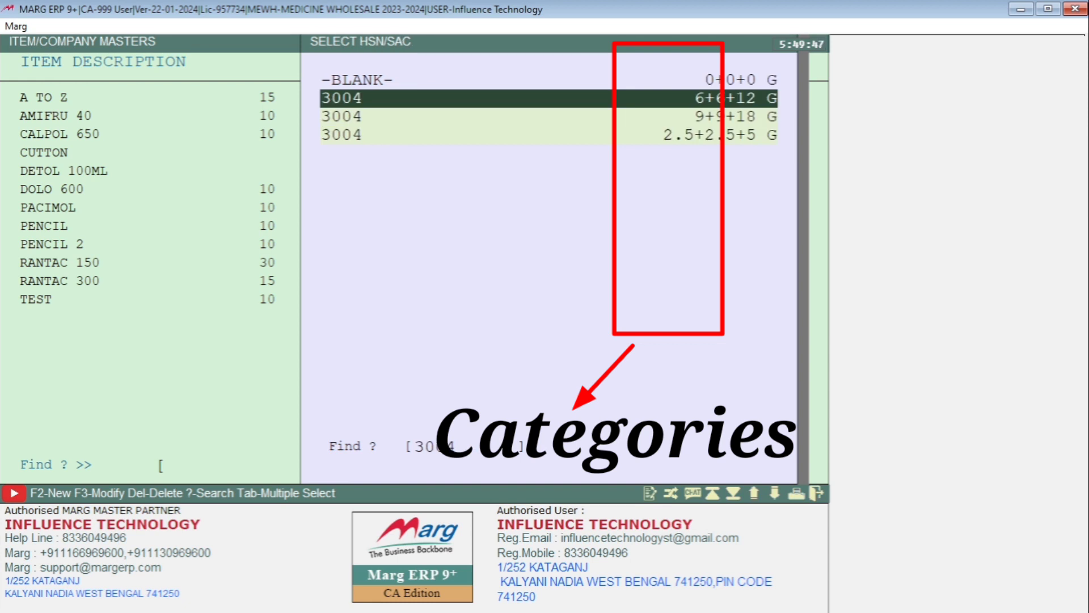
key(Return)
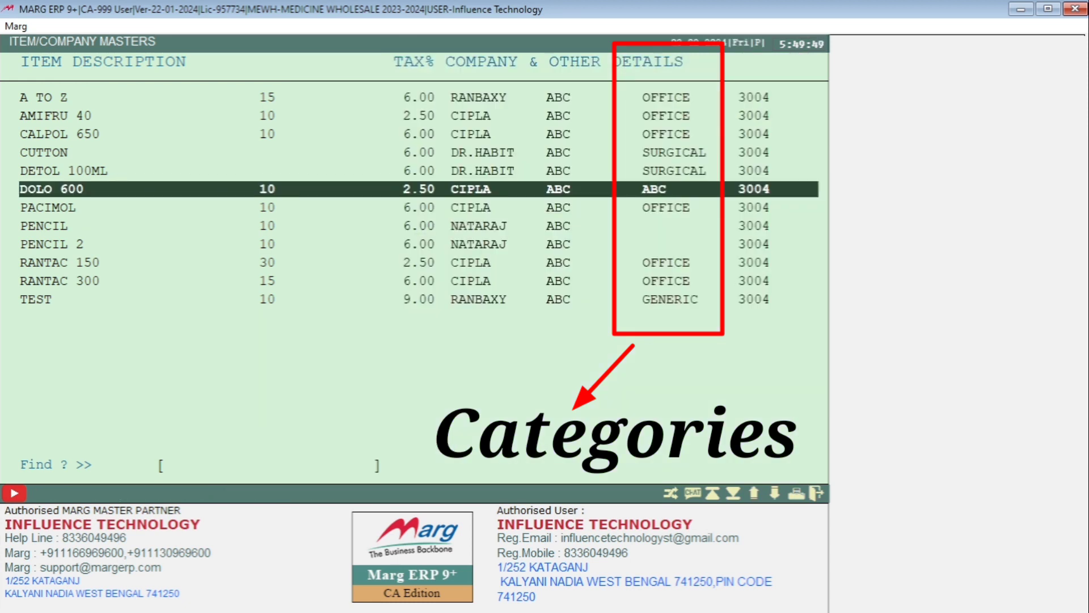
Assign the category ABC to PENCIL, accepting company NATARAJ, the preselected salt and HSN/SAC 3004, and move on to PENCIL 2.
key(Down)
key(Down)
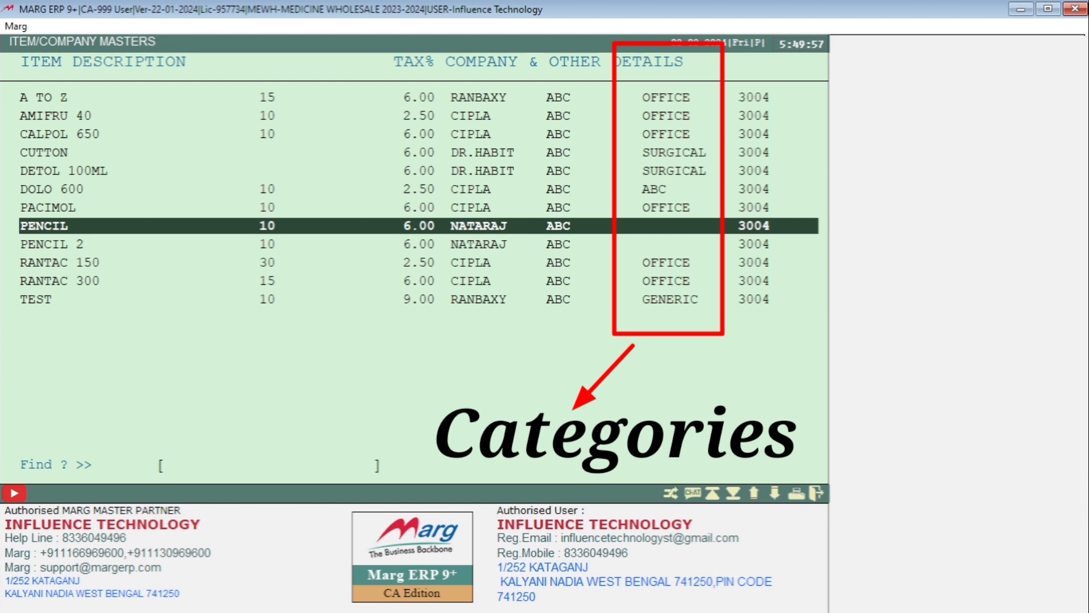
key(Return)
key(Return)
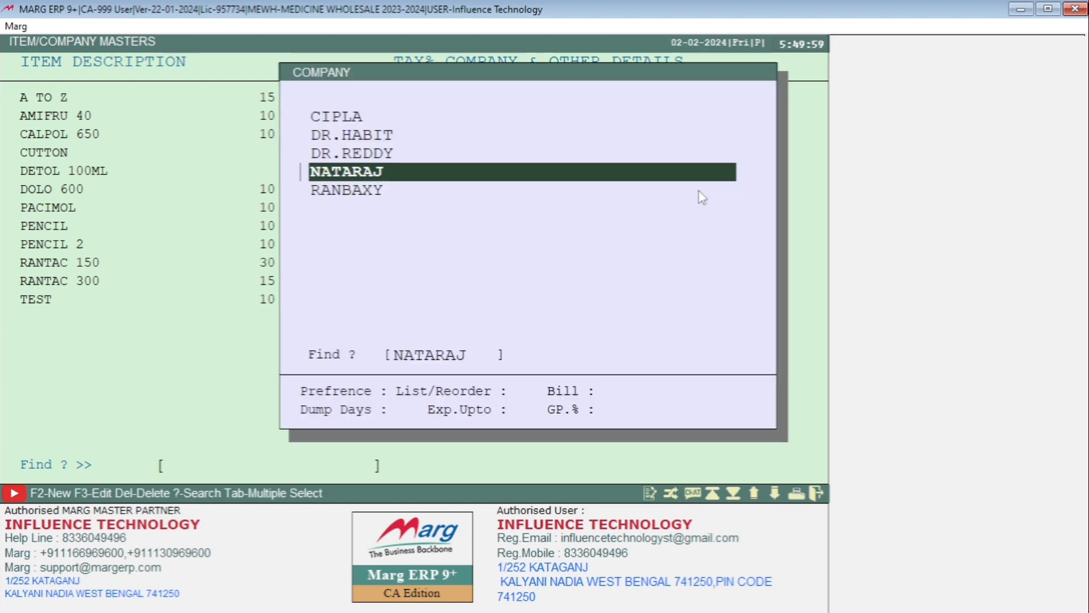
key(Return)
key(Return)
key(Down)
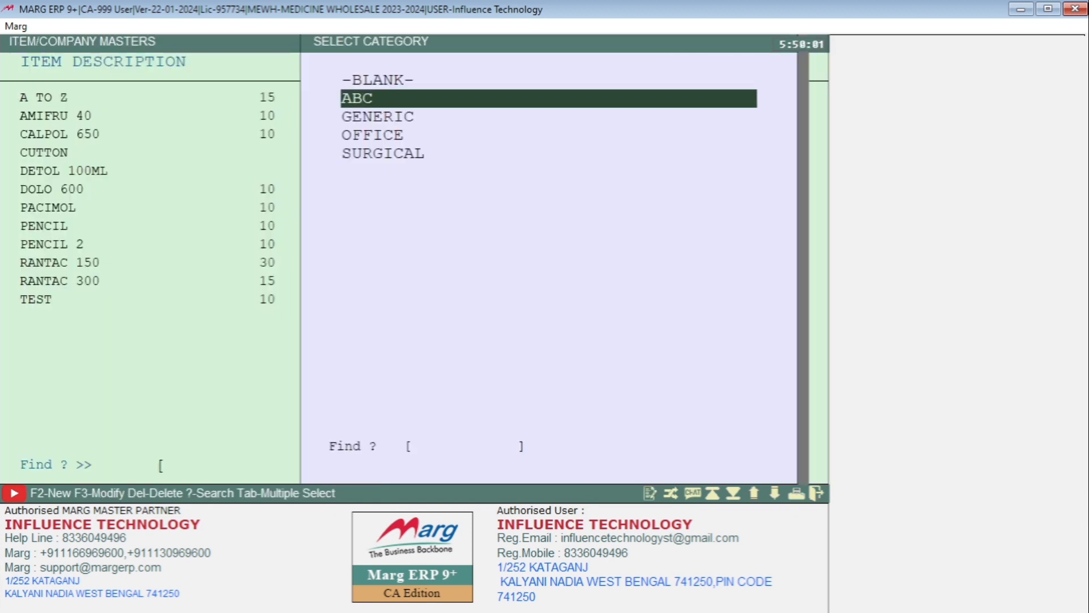
key(Return)
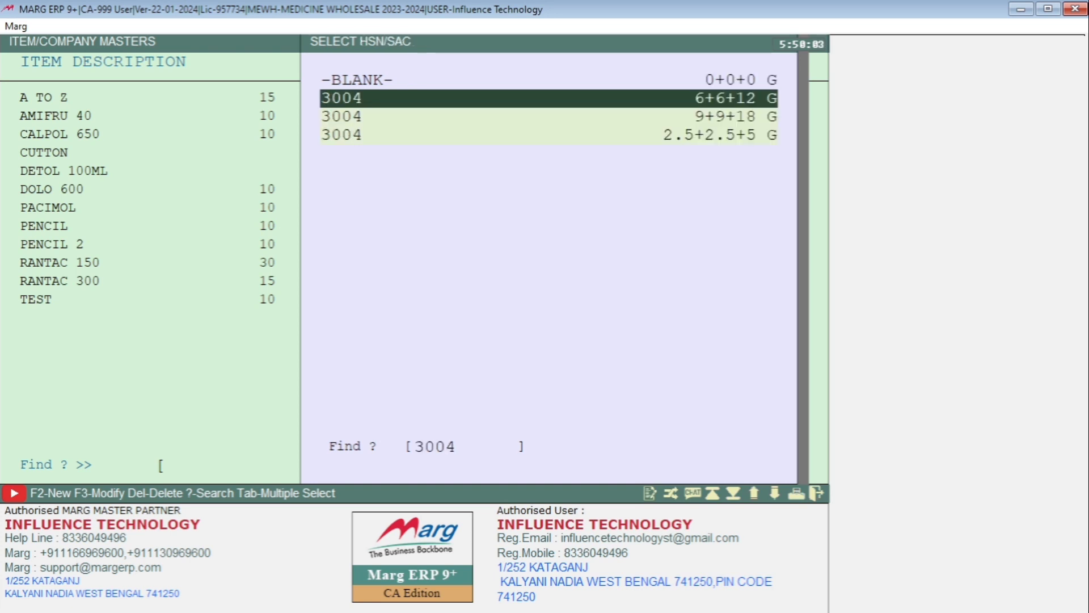
key(Return)
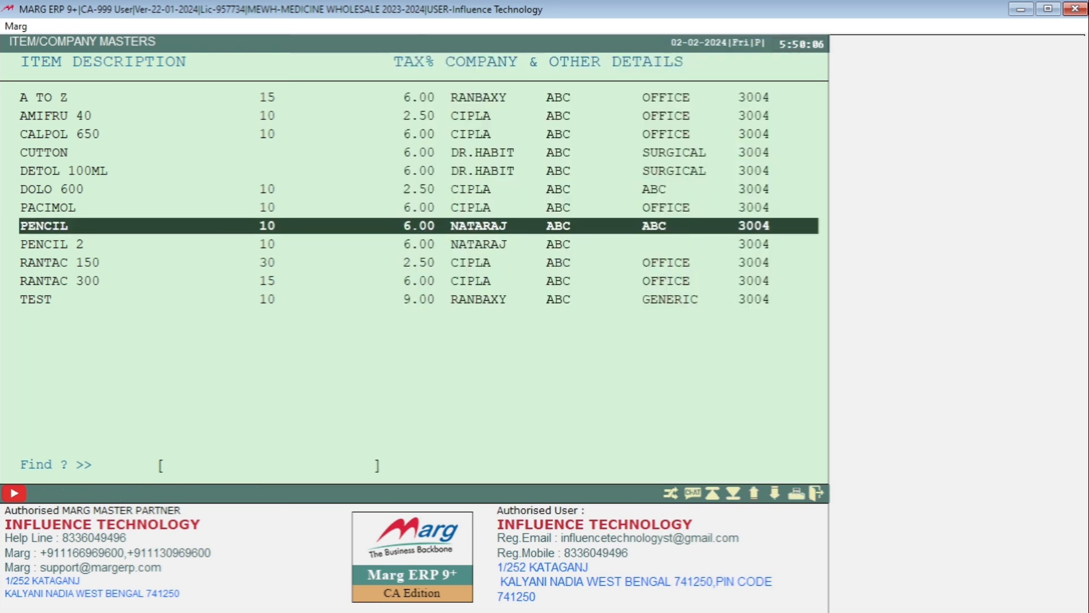
key(Down)
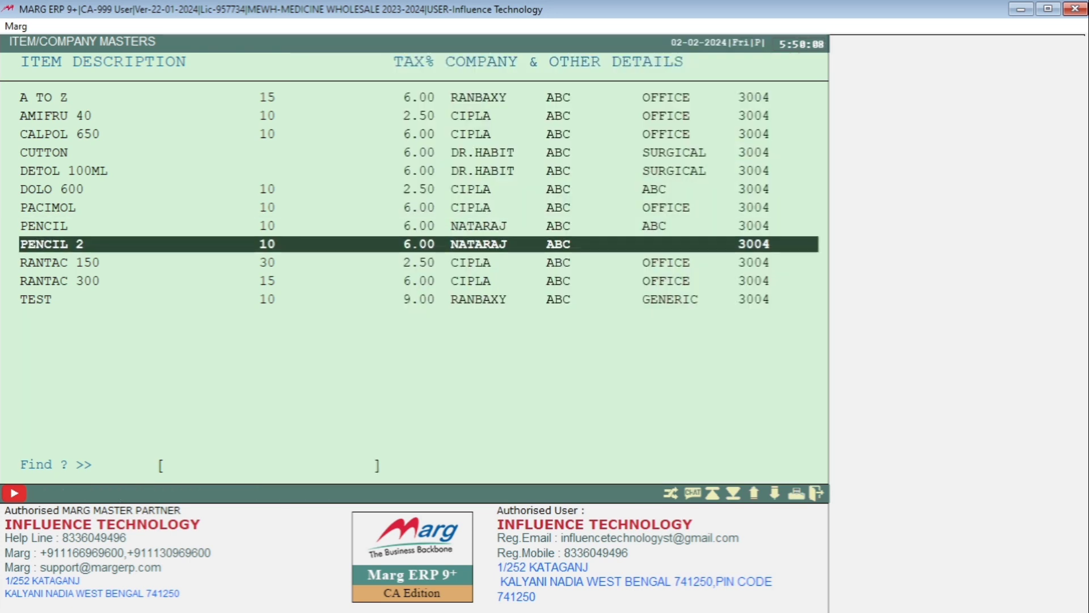
Assign the category ABC to PENCIL 2, accepting company NATARAJ, the preselected salt and HSN/SAC 3004.
key(Return)
key(Return)
key(Return)
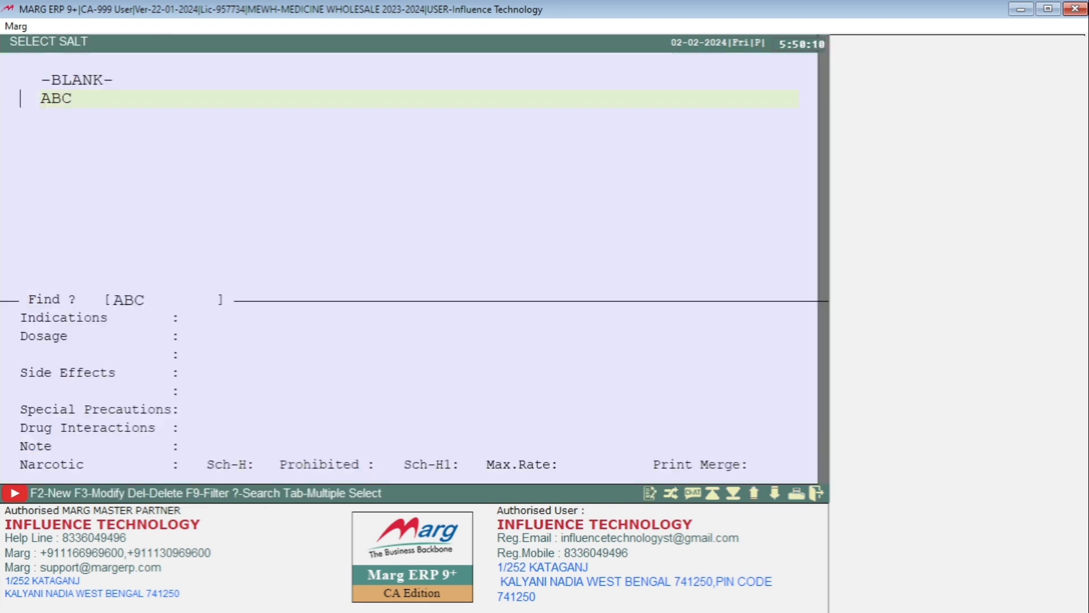
key(Return)
key(Down)
key(Return)
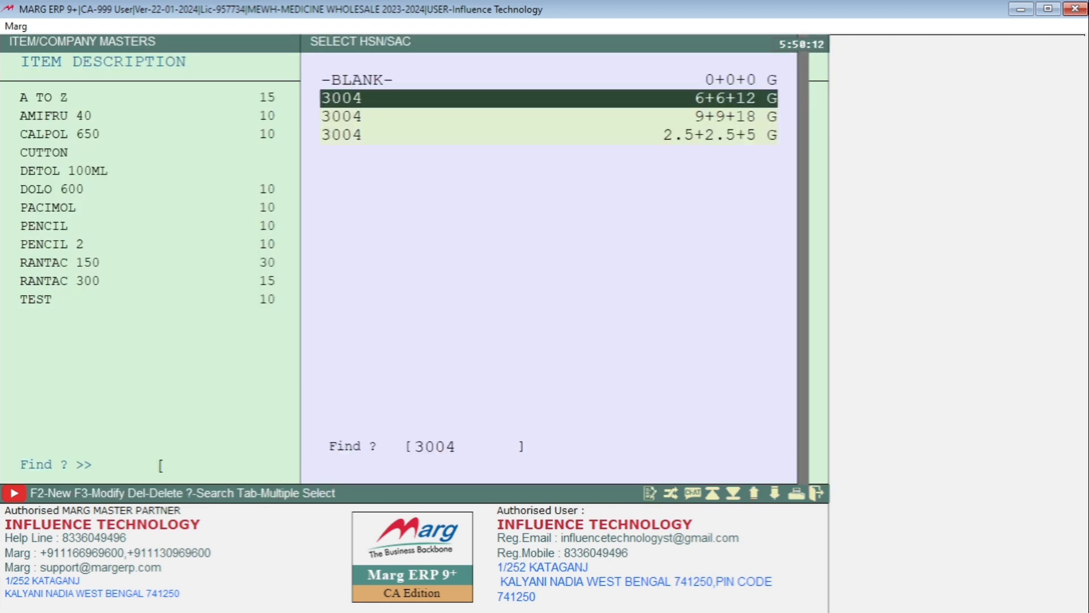
key(Return)
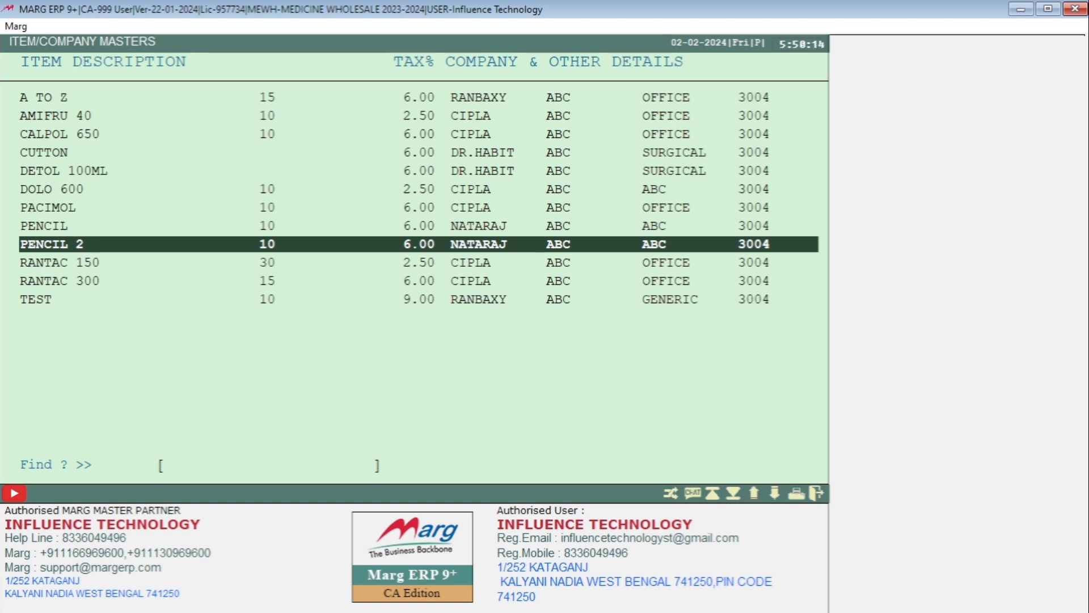
Go through the item list and check the category assigned to each item.
key(Down)
key(Down)
key(Down)
key(Up)
key(Up)
key(Up)
key(Home)
key(Down)
key(Down)
key(Down)
key(Down)
key(Down)
key(Down)
key(Down)
key(Down)
key(Down)
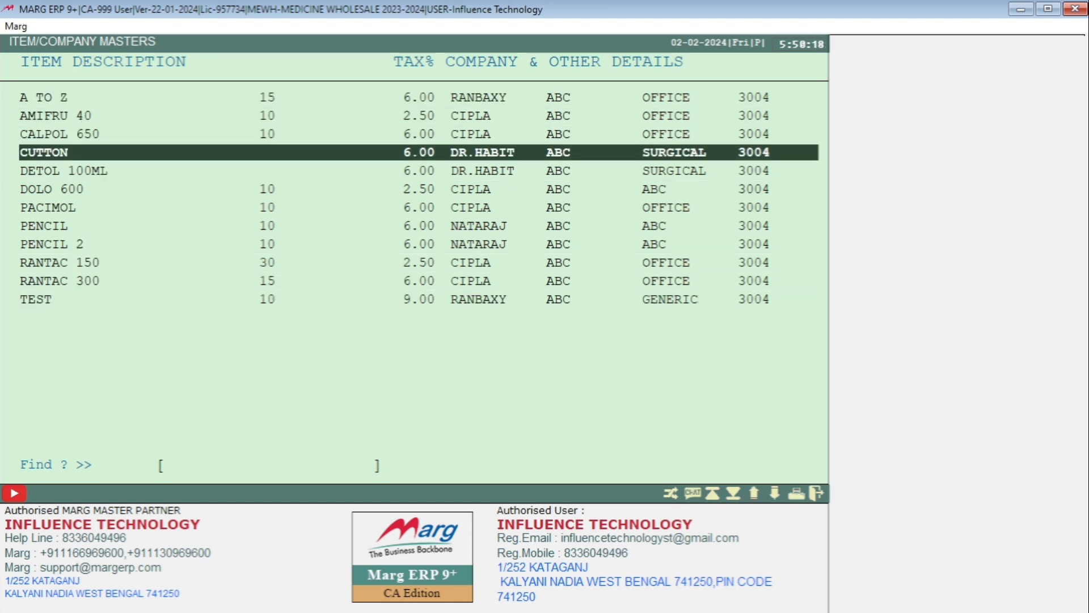
key(Down)
key(Down)
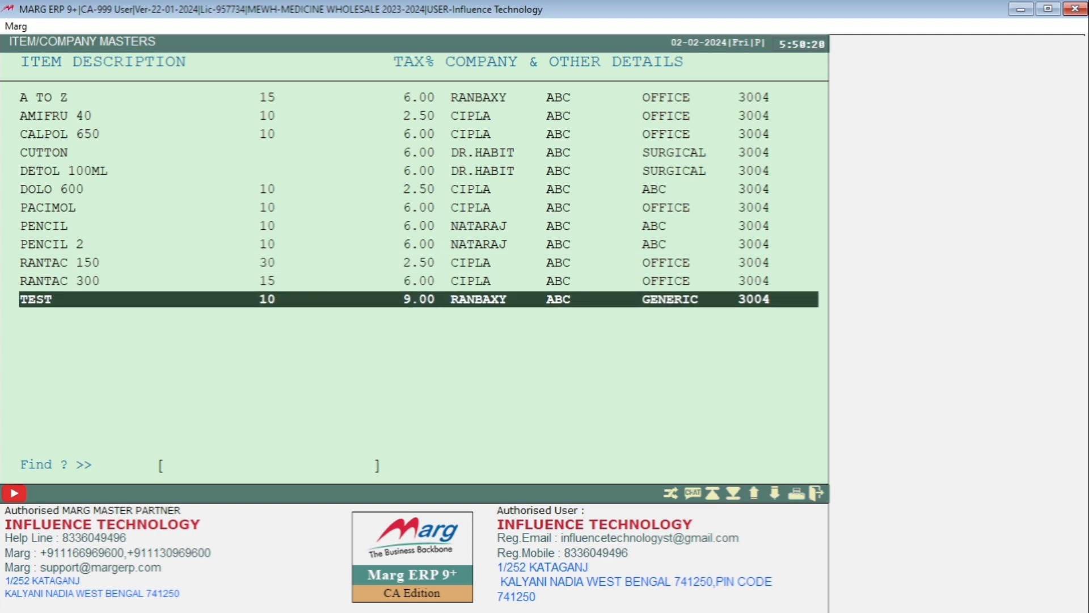
key(Up)
key(Home)
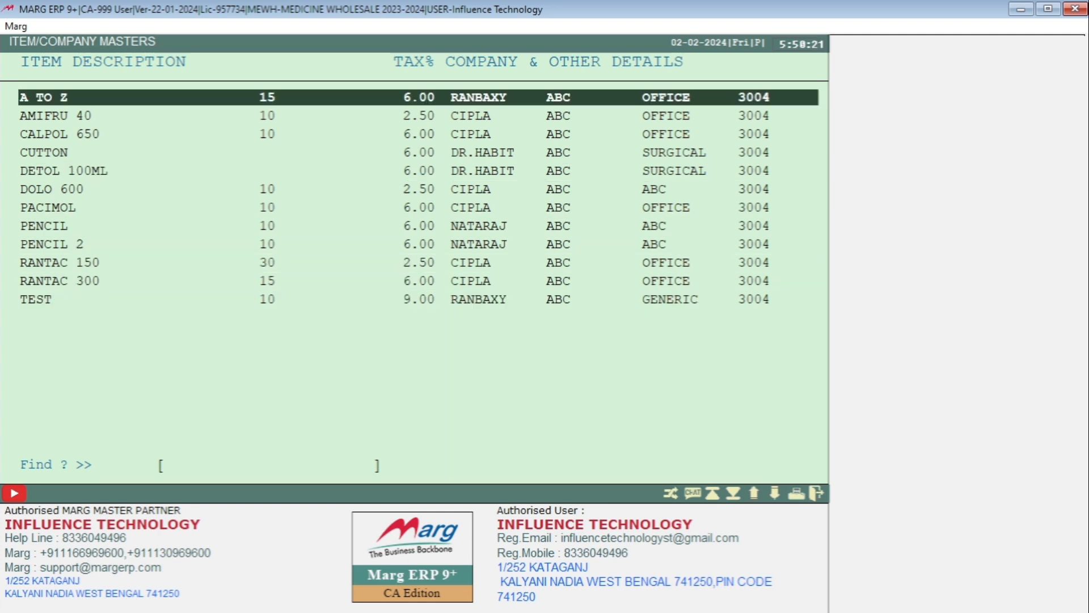
key(Down)
key(Down)
key(Down)
key(Down)
key(Down)
key(Down)
key(Down)
key(Down)
key(Down)
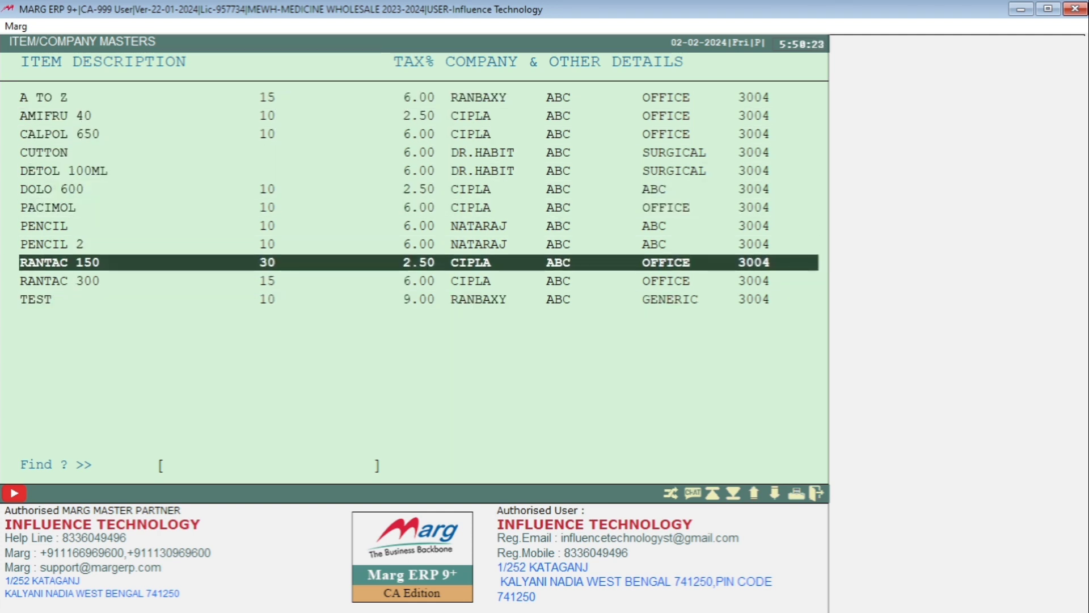
Edit PACIMOL, accepting company CIPLA and the preselected salt, and look over its category choices.
key(Up)
key(Up)
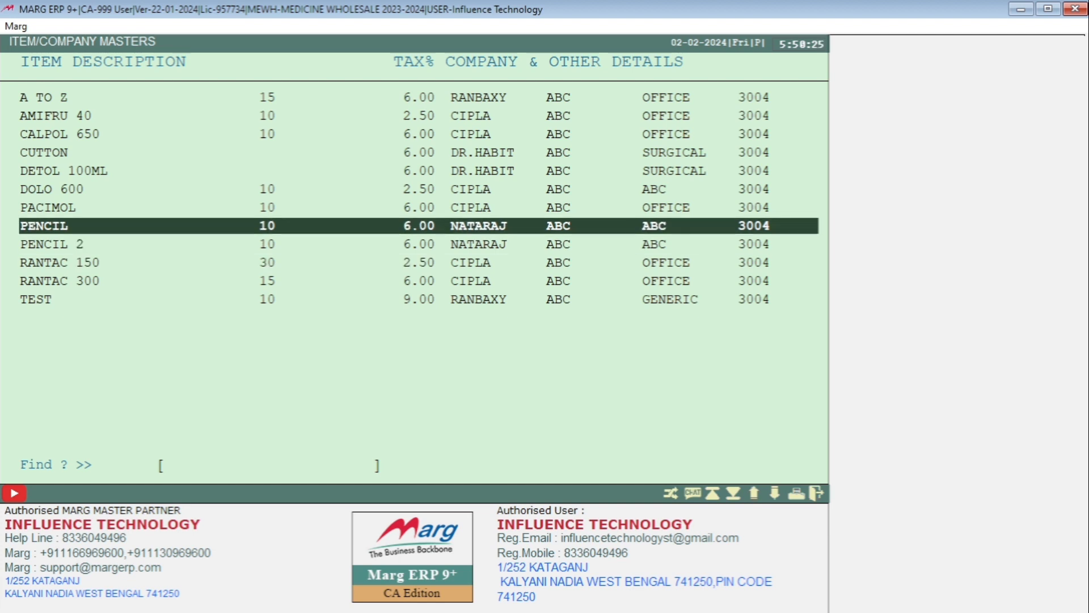
key(Up)
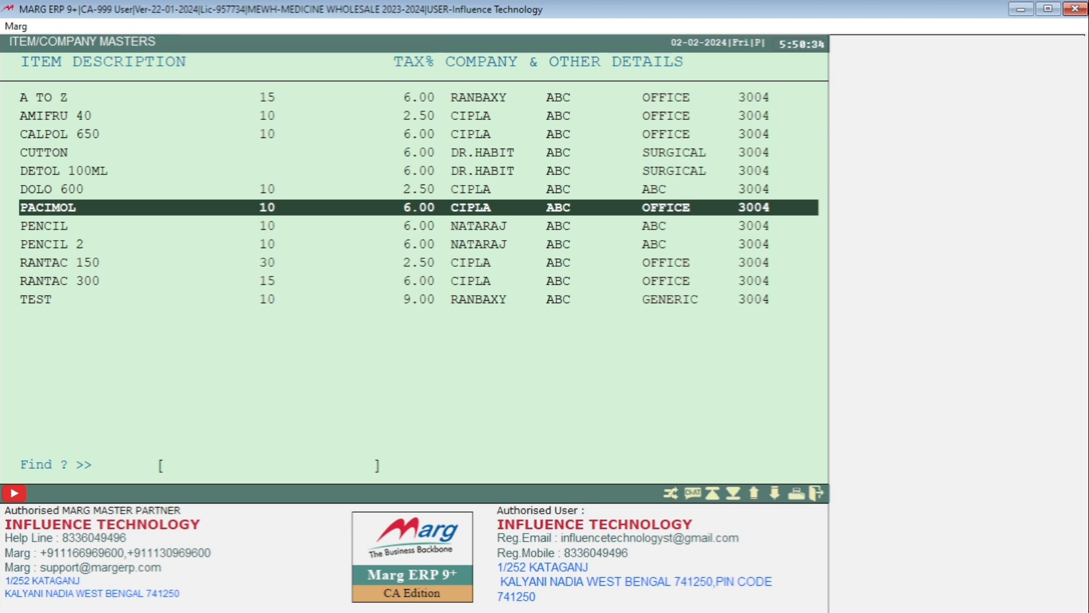
key(Tab)
key(Return)
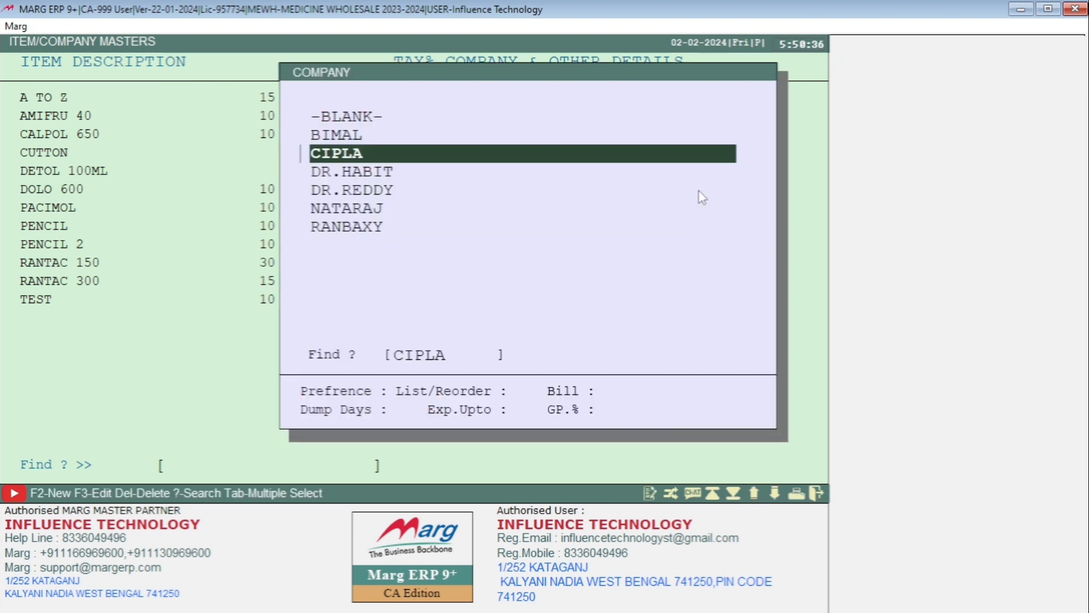
key(Return)
key(Return)
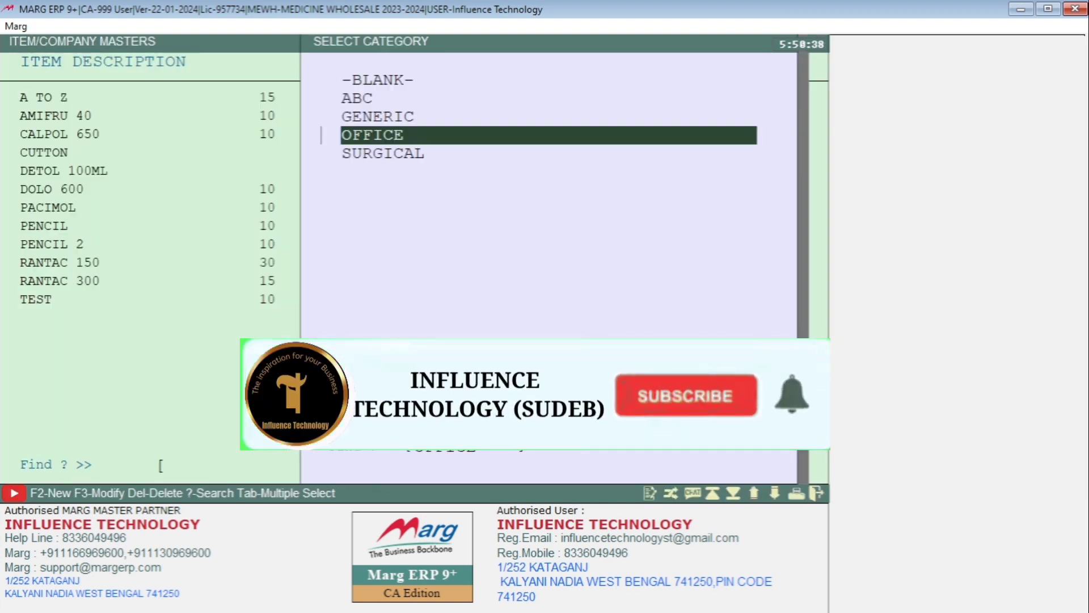
key(Down)
key(Up)
key(Up)
key(Up)
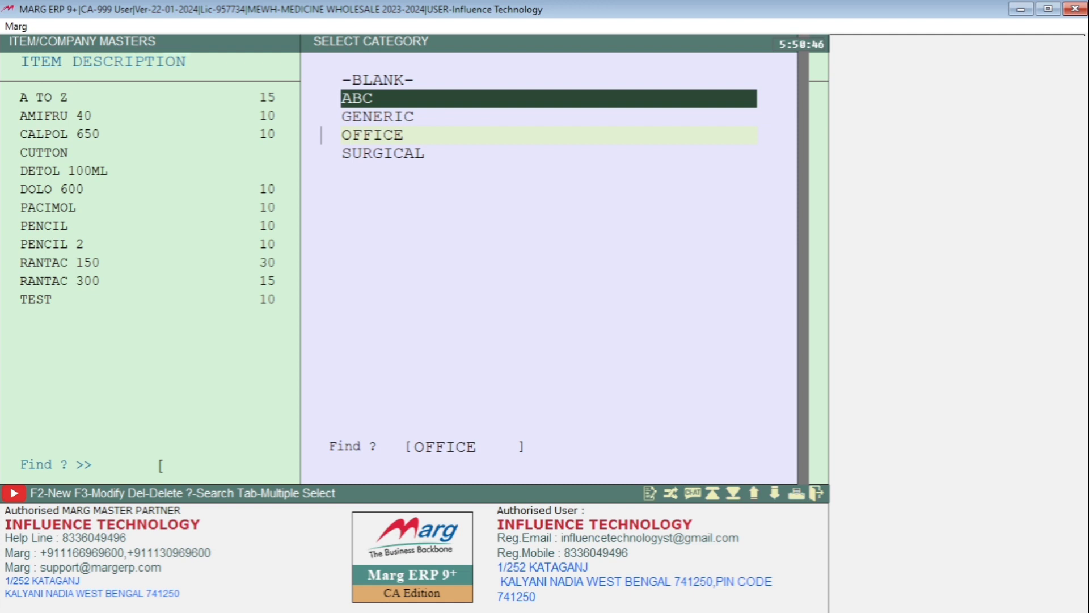
Create a new category named XYZ with a minimum margin of 0.00 from the category selection.
key(F2)
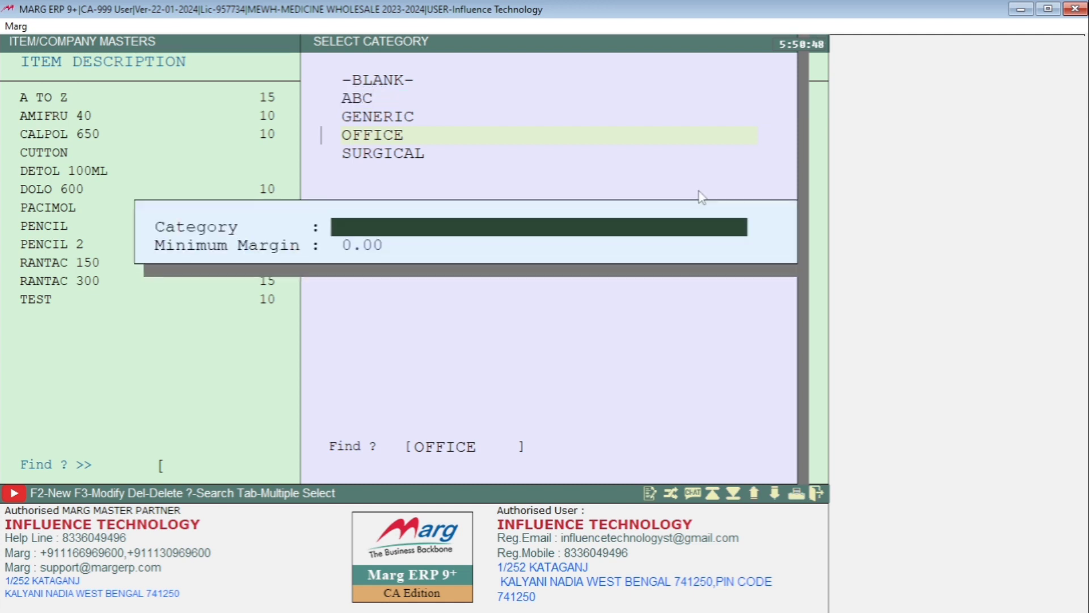
text(XYZ)
key(Return)
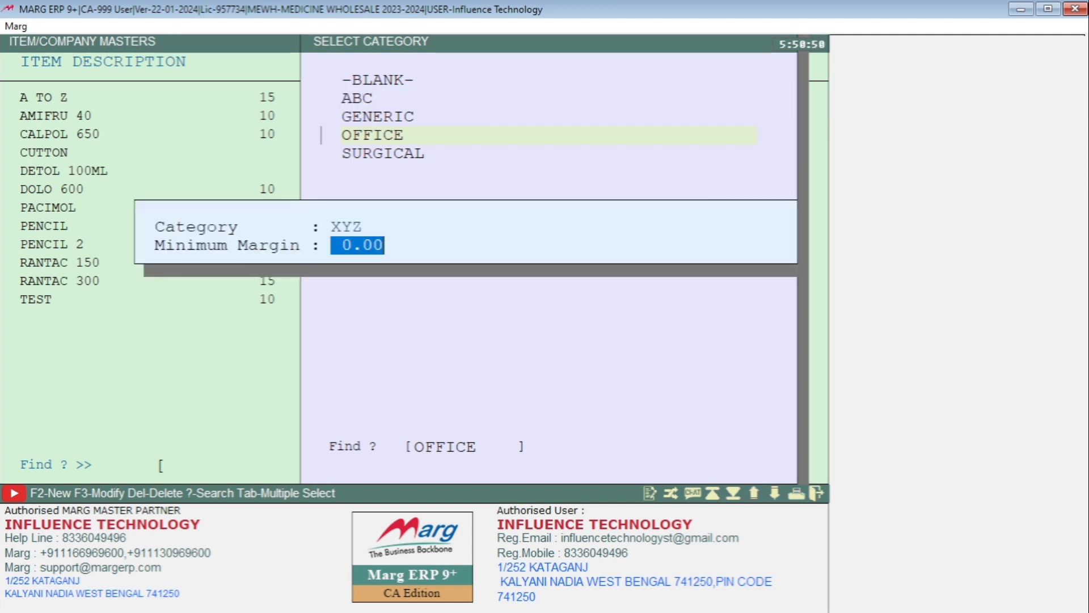
key(Return)
Assign the category ABC to PACIMOL and accept HSN/SAC 3004 with the 6+6+12 rate.
key(Up)
key(Up)
key(Up)
key(Up)
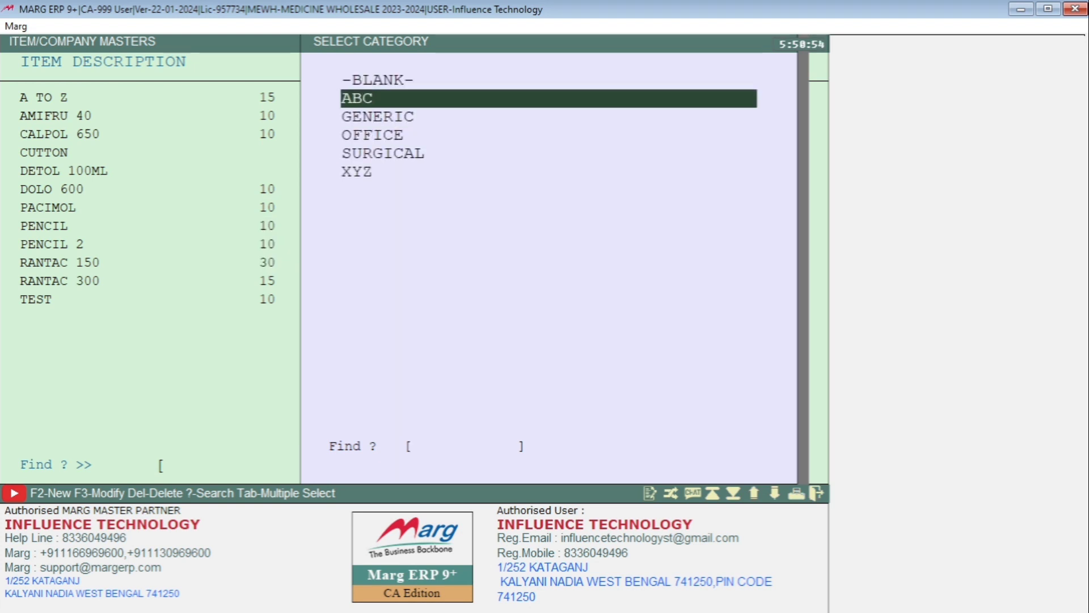
key(Return)
text(3004)
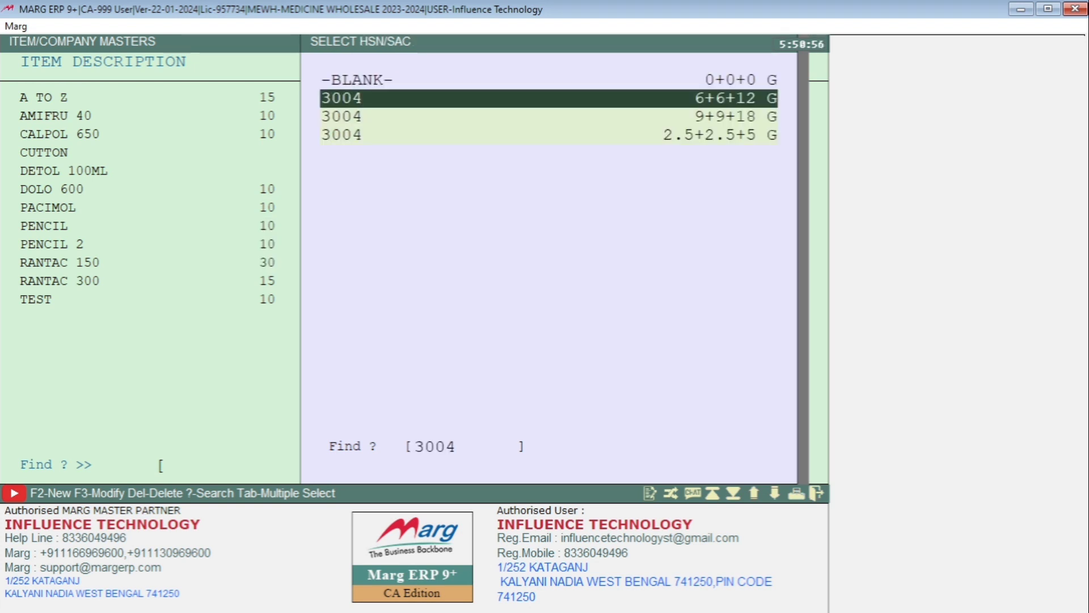
key(Return)
key(Down)
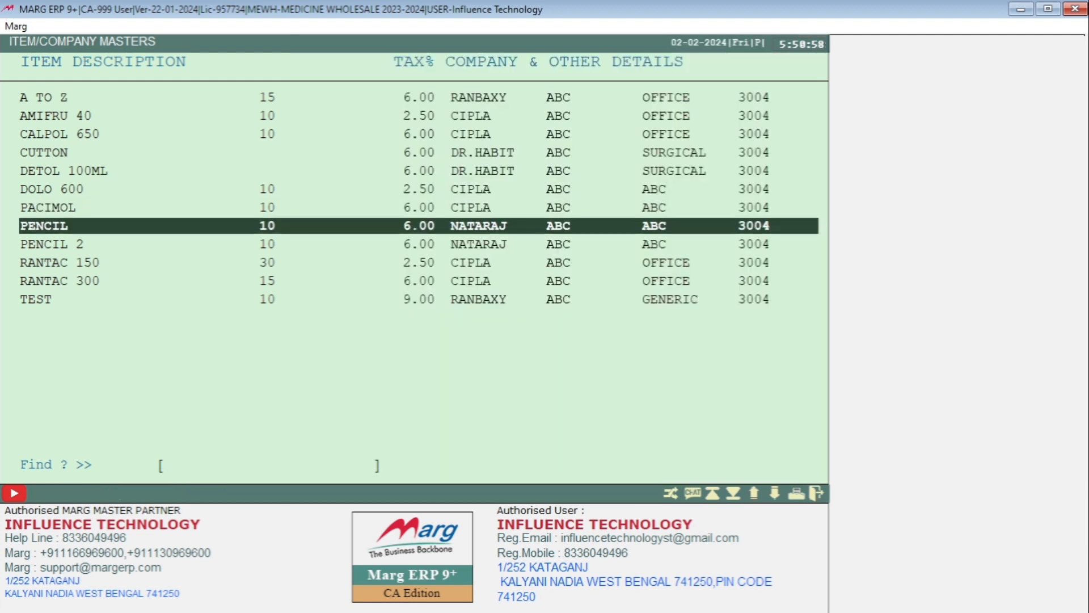
Review the categories of all items from A TO Z to TEST, and leave the Item/Company Masters utility.
key(Down)
key(Down)
key(Down)
key(Down)
key(Up)
key(Up)
key(Up)
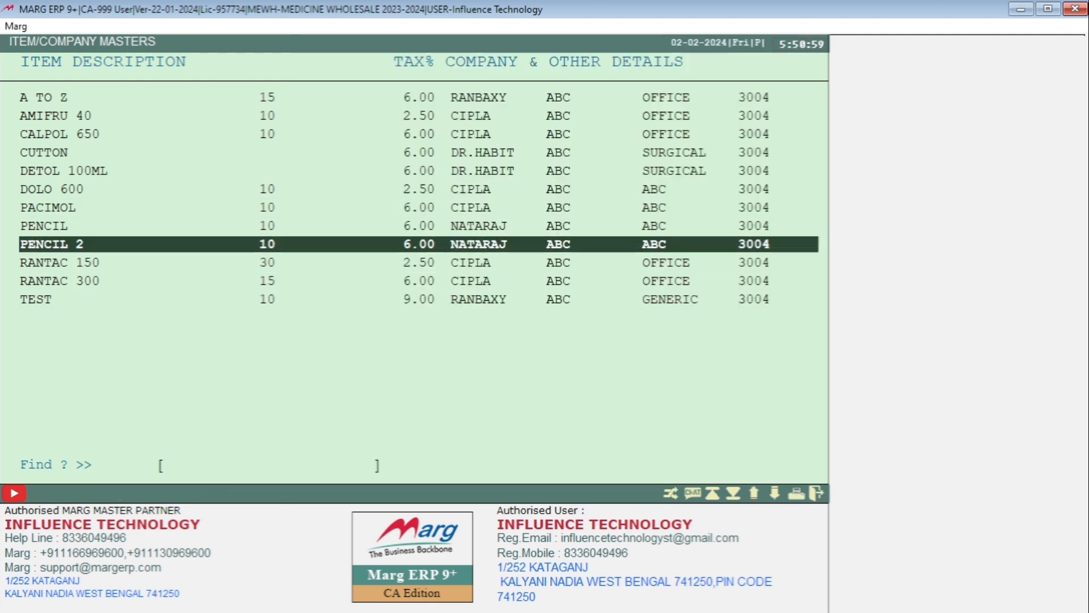
key(Home)
key(Down)
key(Down)
key(Down)
key(Down)
key(Down)
key(Down)
key(Down)
key(Down)
key(Down)
key(Down)
key(Down)
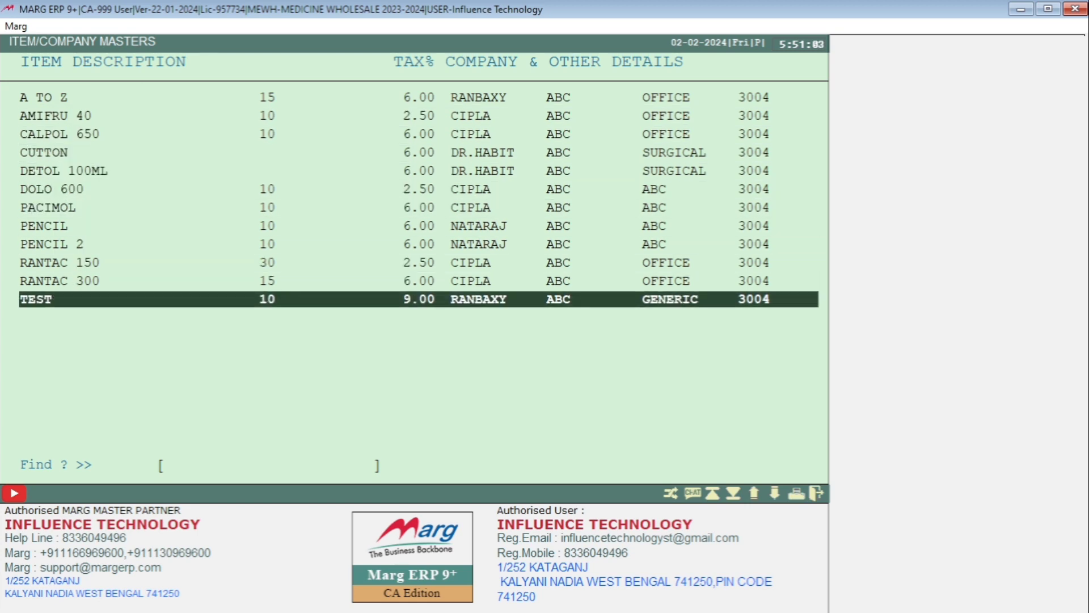
key(Escape)
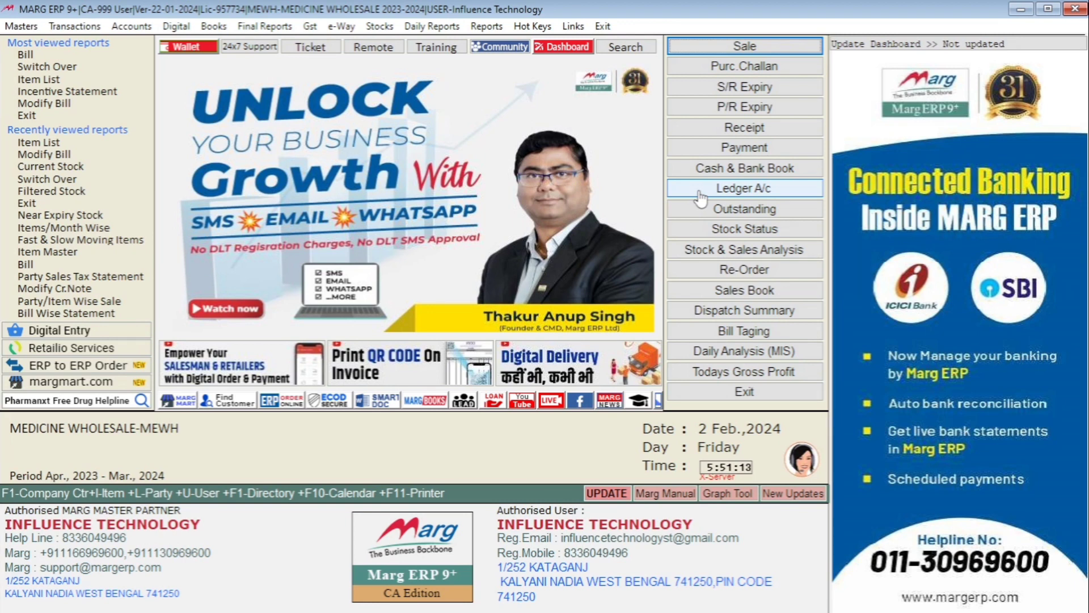
Open the Control Room and search all its settings for ASK CATEGORY.
key(alt+m)
key(Up)
key(Right)
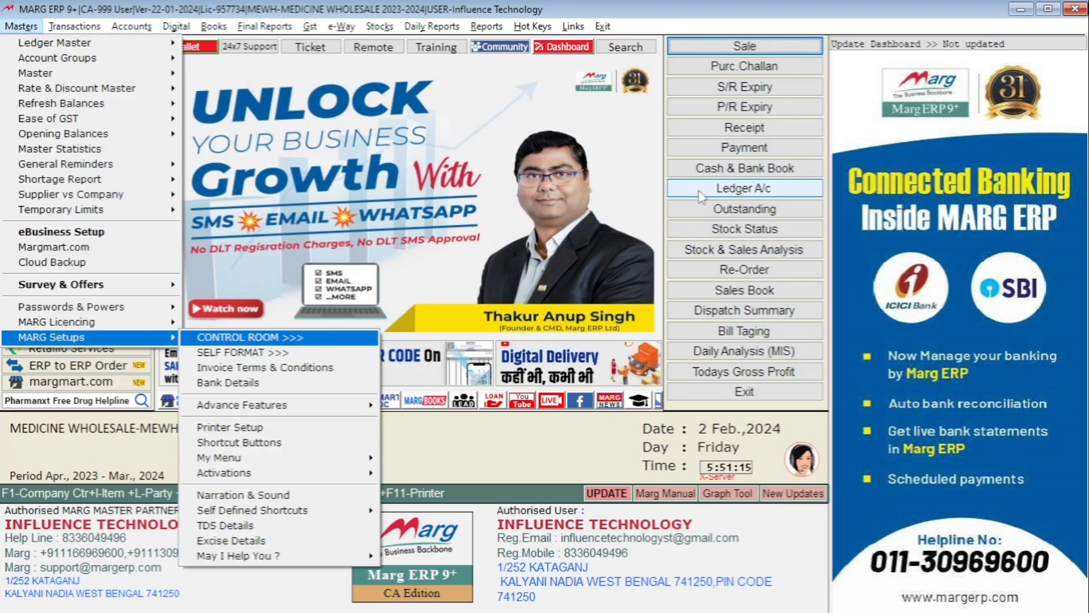
key(Return)
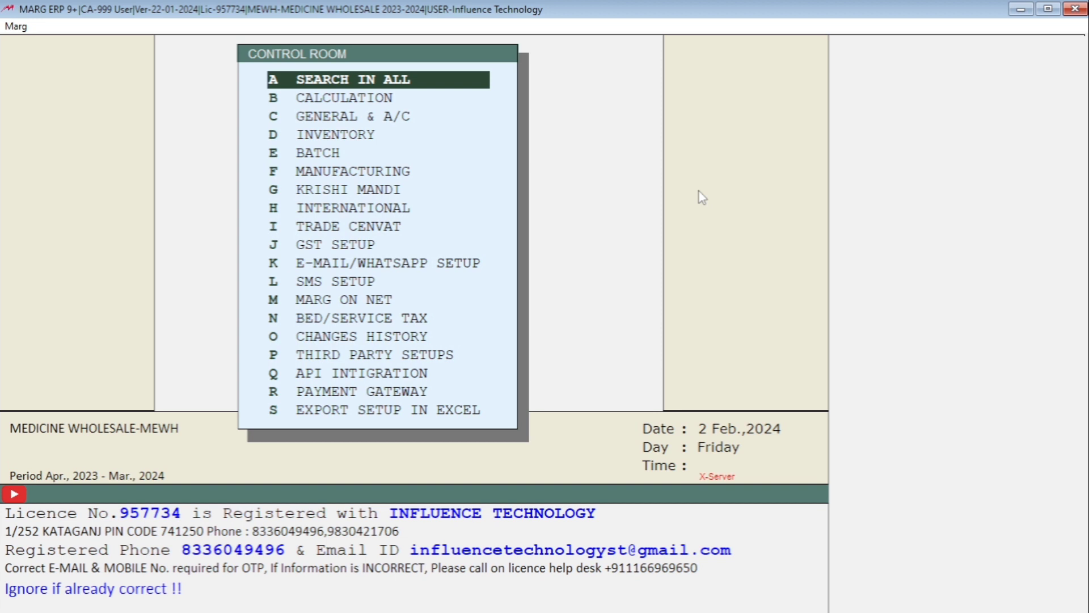
key(Return)
text(A)
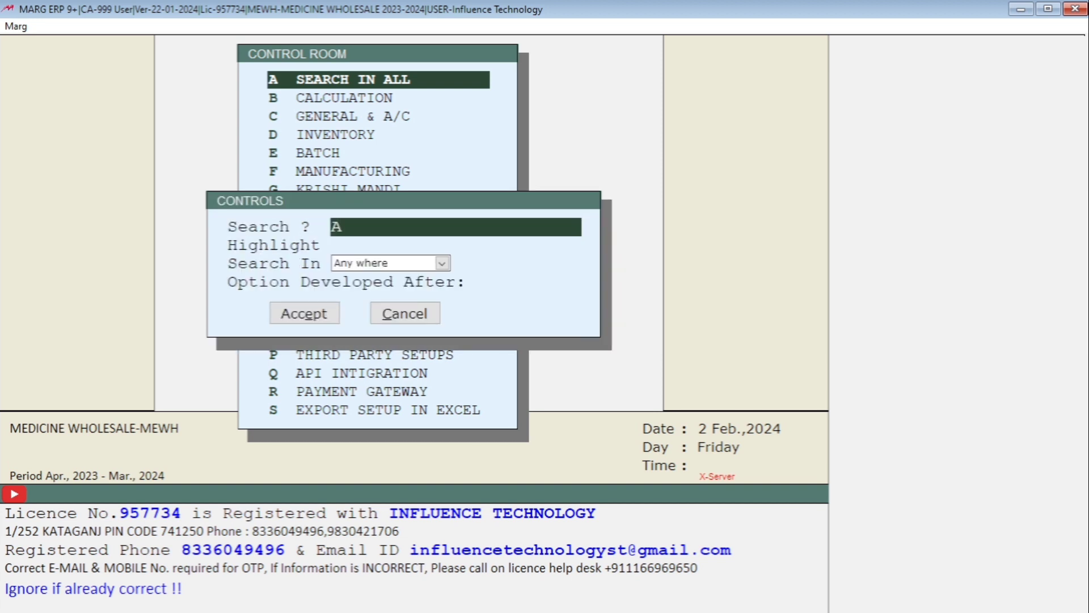
text(SK CATEGORY)
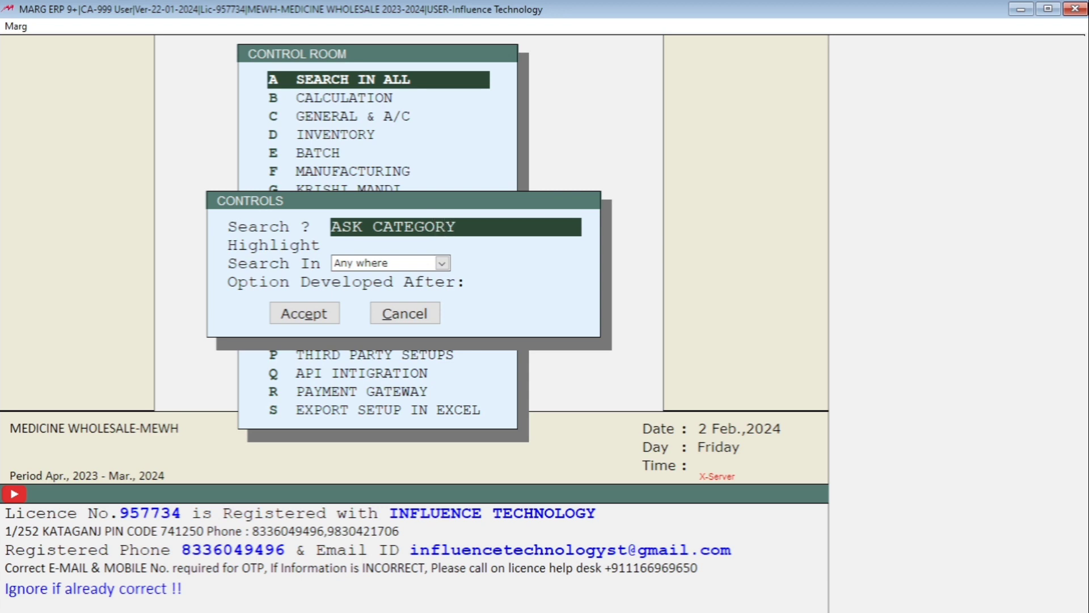
key(Left)
key(Left)
key(Return)
key(Return)
key(Return)
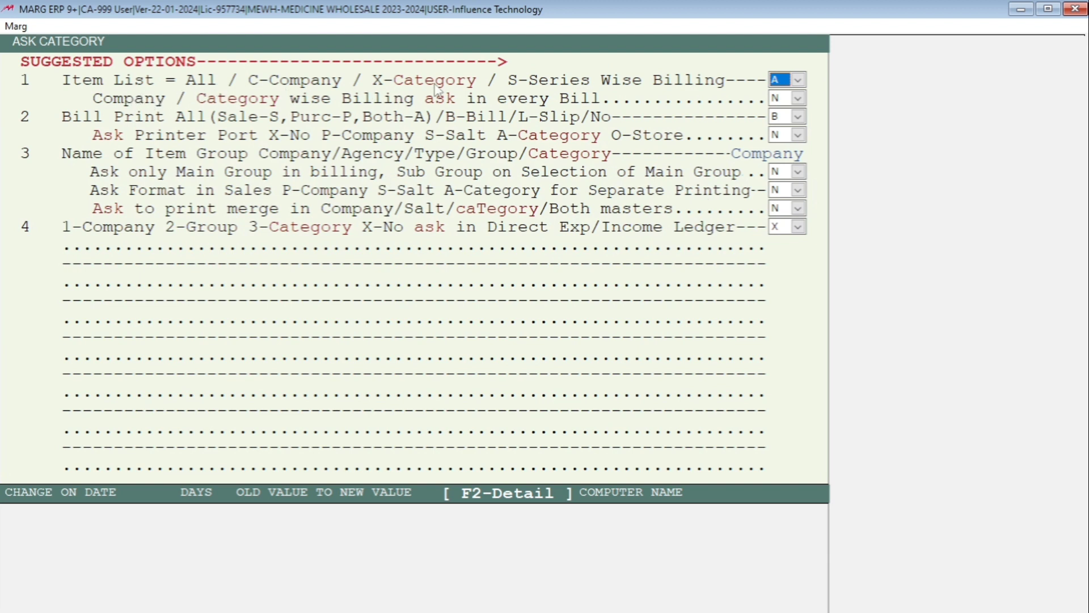
Set the billing item list to X (category wise), set asking the category in every bill to Y, and save the changes.
key(x)
key(Return)
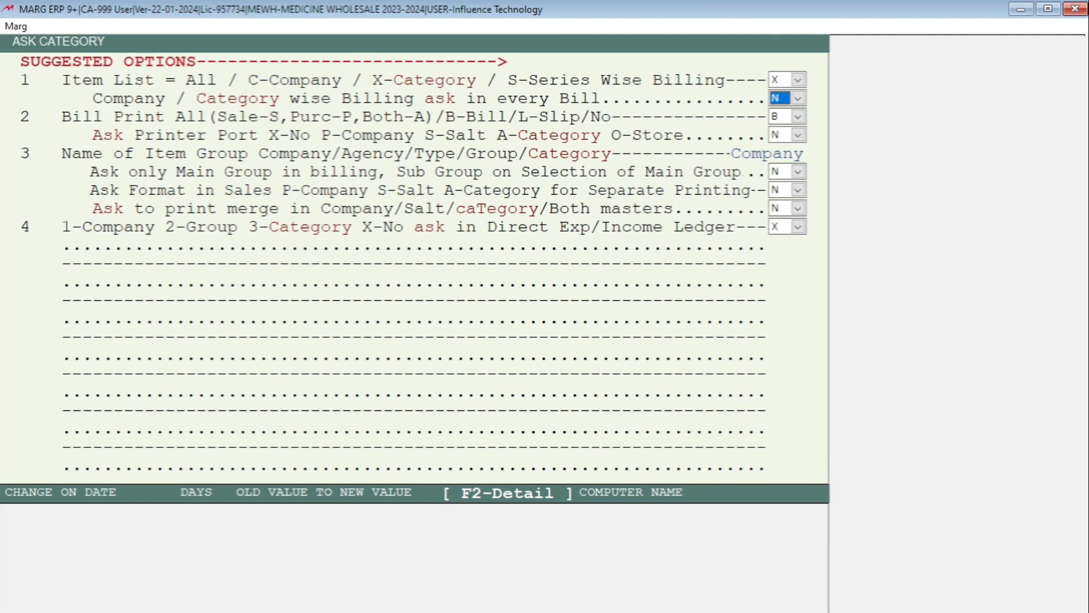
key(y)
key(Return)
key(Escape)
key(Right)
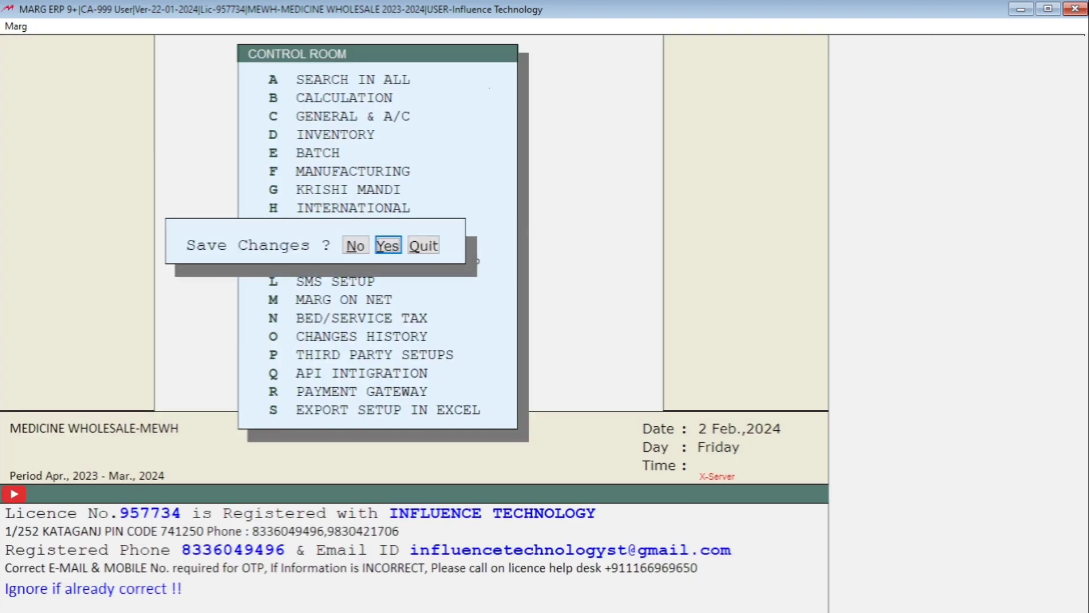
key(Return)
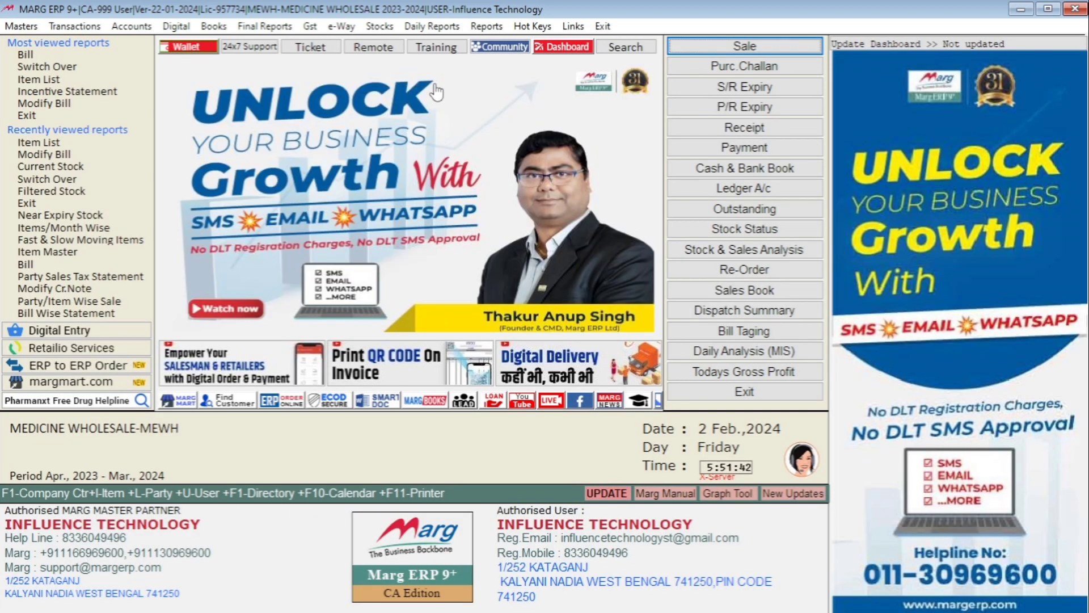
Open a new sale bill entry.
key(alt)
key(Right)
key(Down)
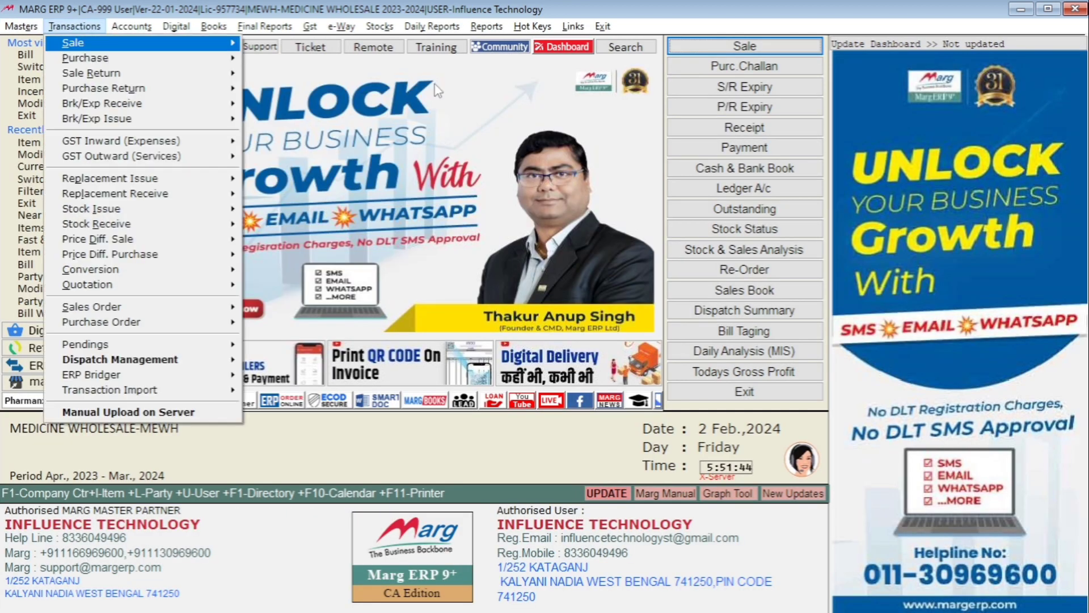
key(Right)
key(Return)
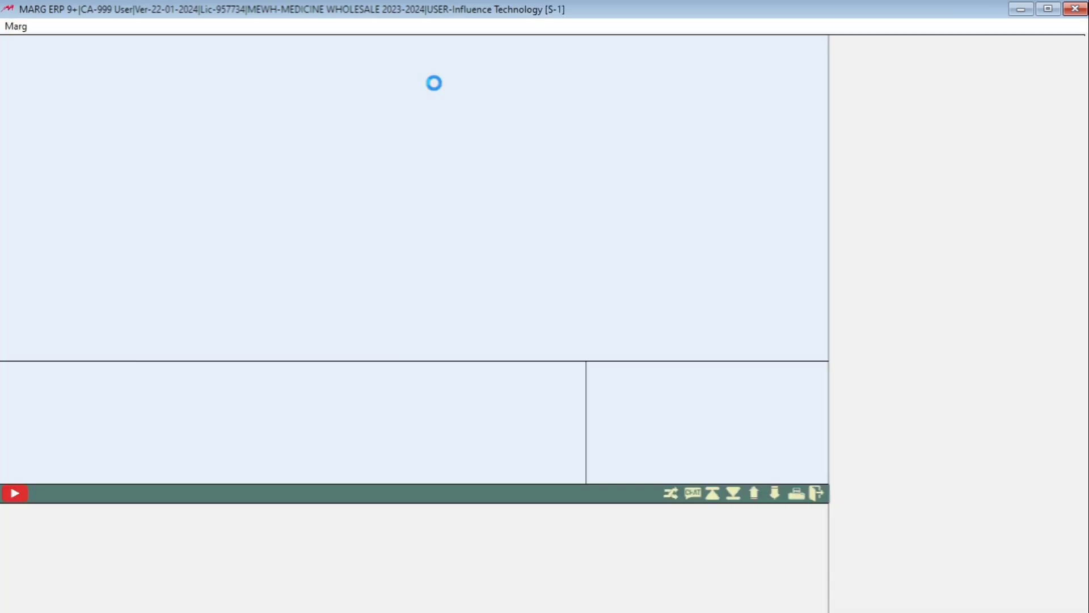
Select UPSHAM MEDICAL as the party for the sale bill.
key(Return)
key(Down)
key(Down)
key(Down)
key(Down)
key(Down)
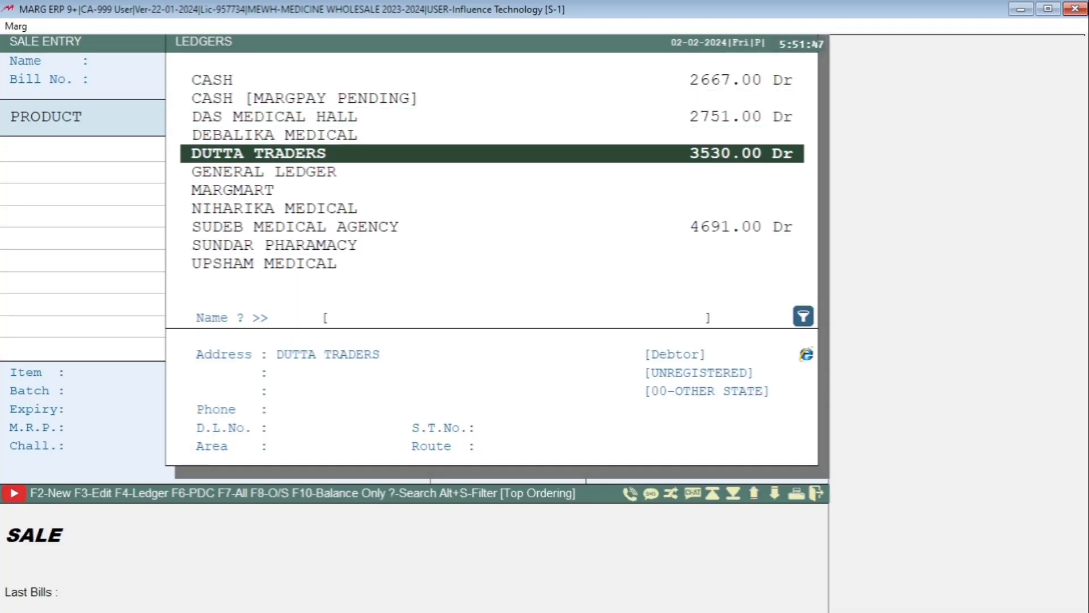
key(Down)
key(Down)
key(Down)
key(Down)
key(Down)
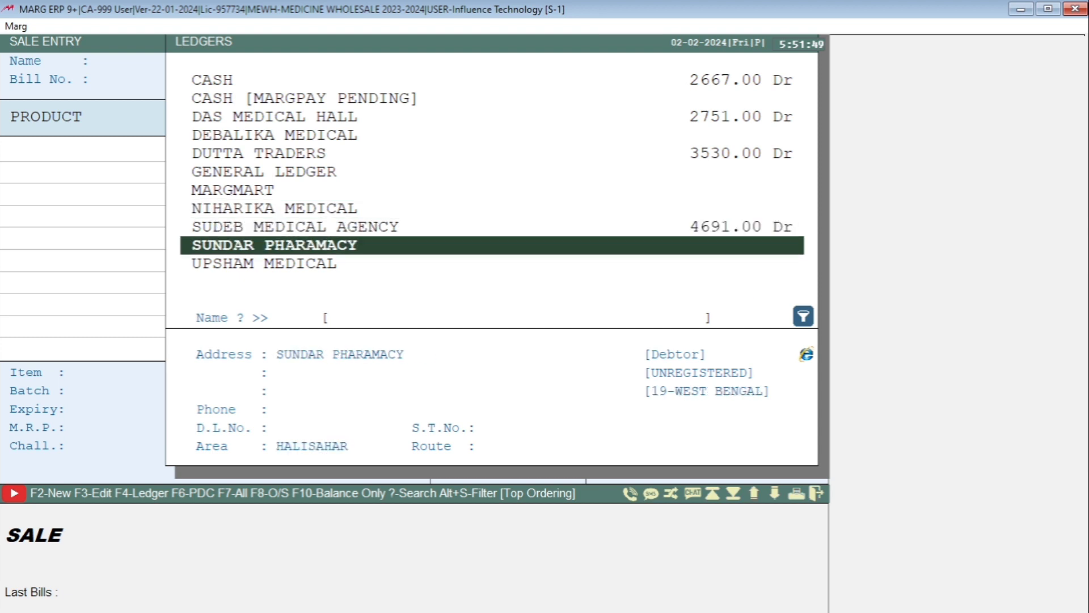
key(Return)
key(Return)
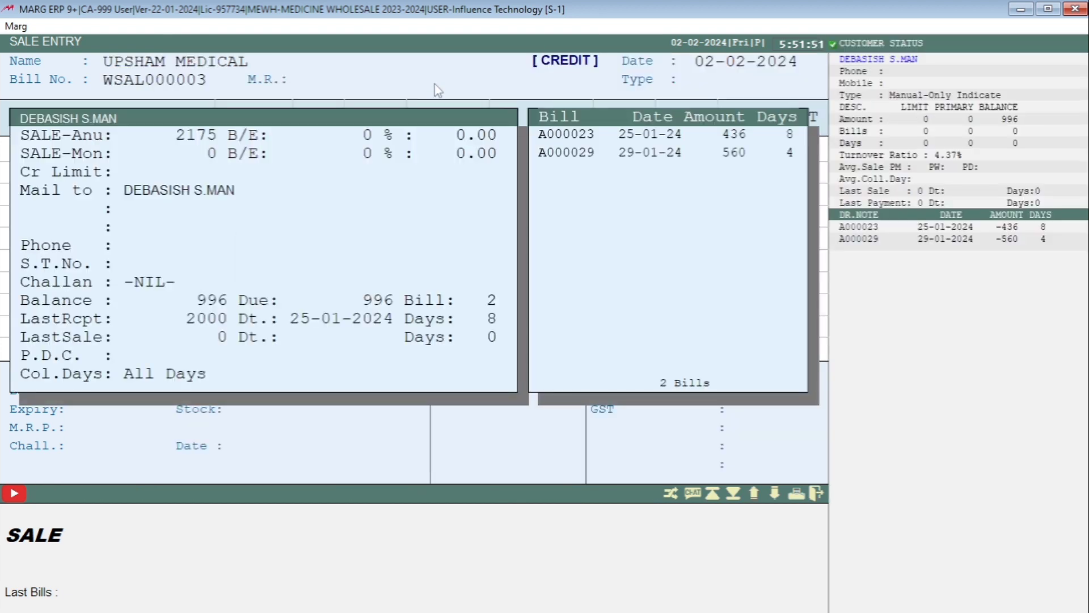
Accept the credit and LOCAL bill details and choose OFFICE as the item category for the bill.
key(Return)
key(Return)
key(Return)
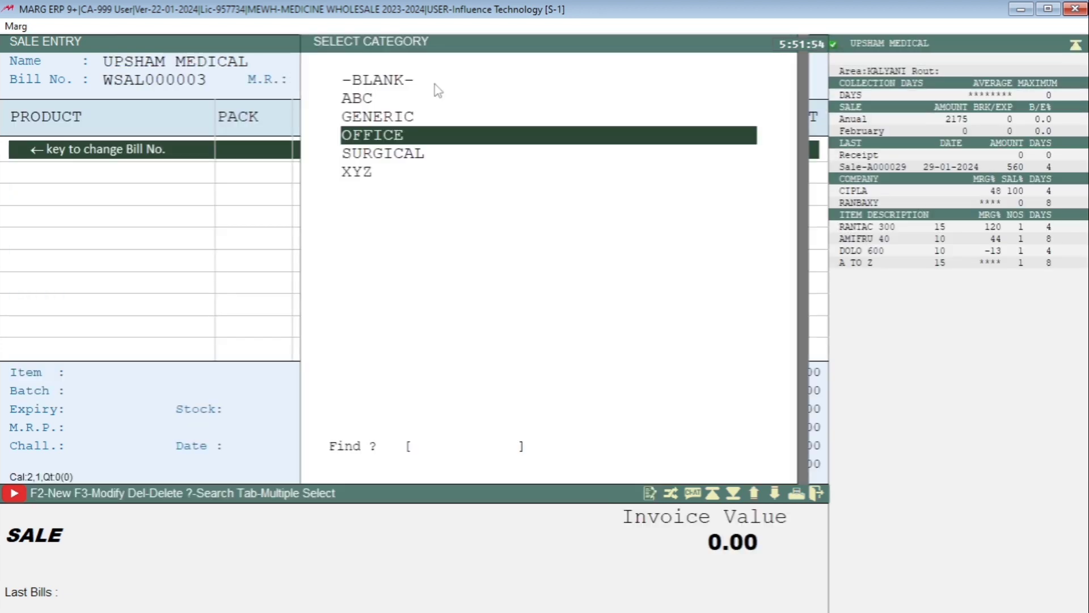
key(Down)
key(Down)
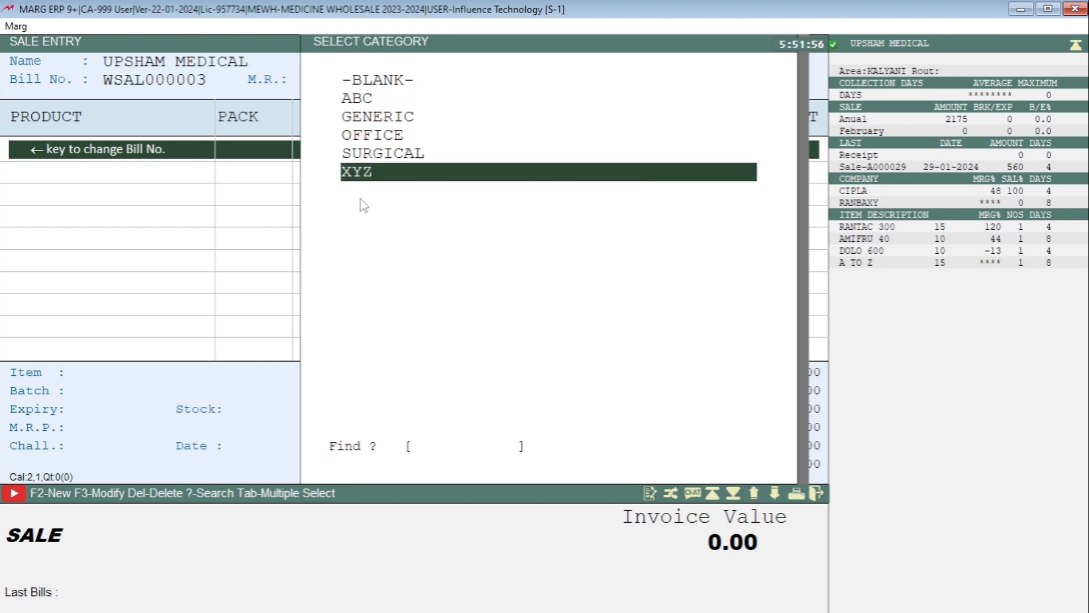
click(350, 120)
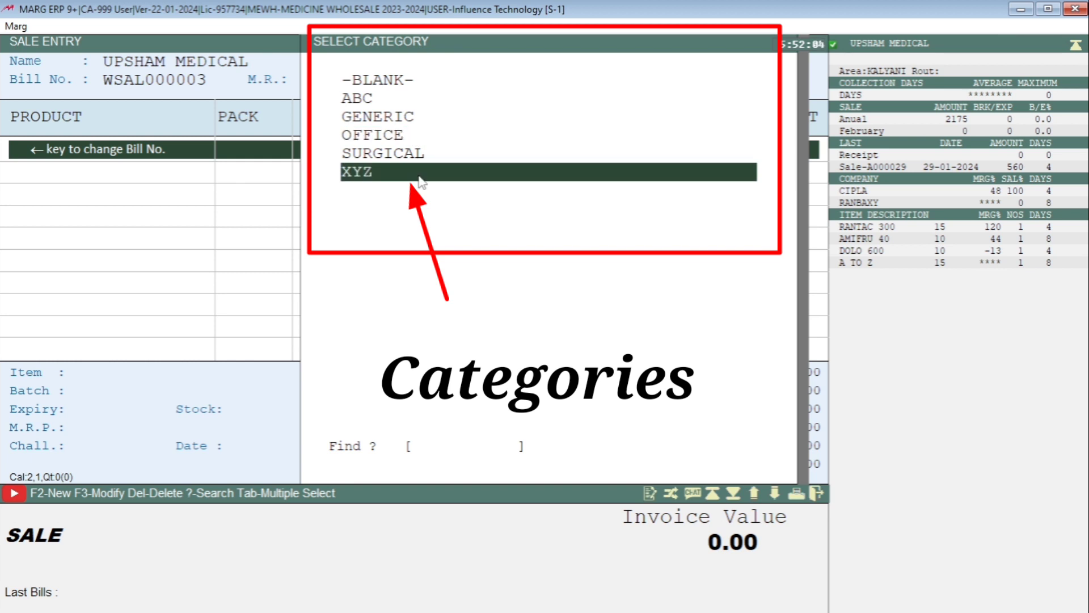
key(Up)
key(Up)
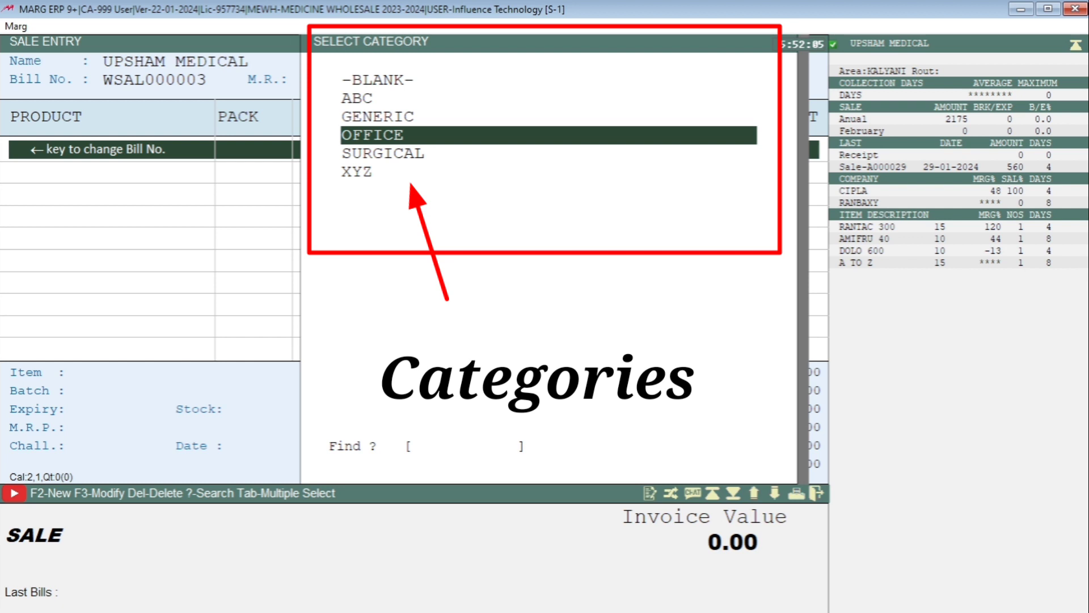
key(Return)
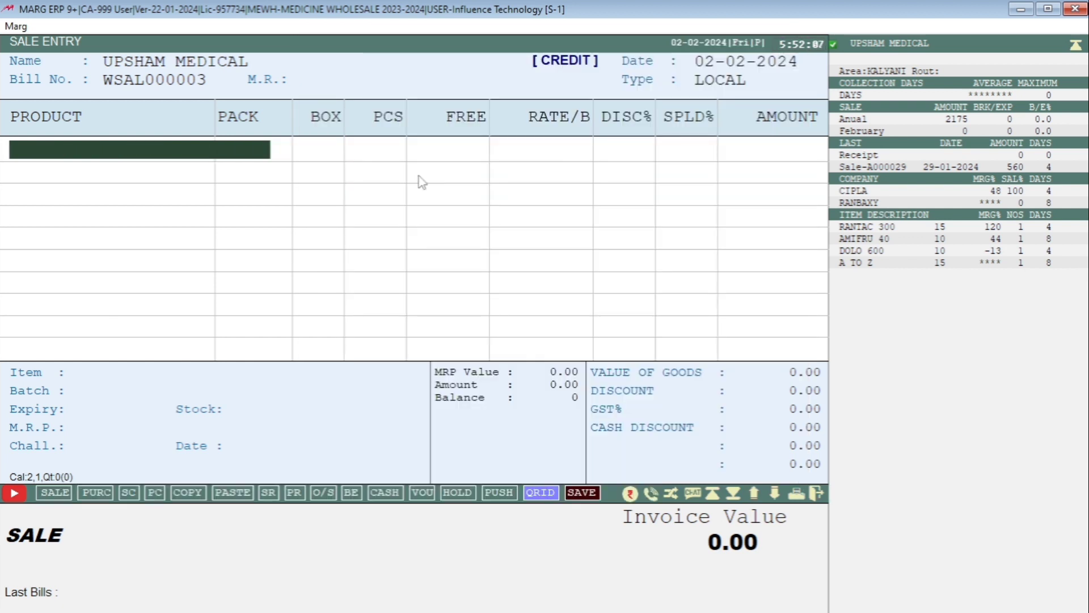
Open the bill's item list and examine which items are offered and the category shown for each.
key(Return)
key(Up)
key(Up)
key(Up)
key(Up)
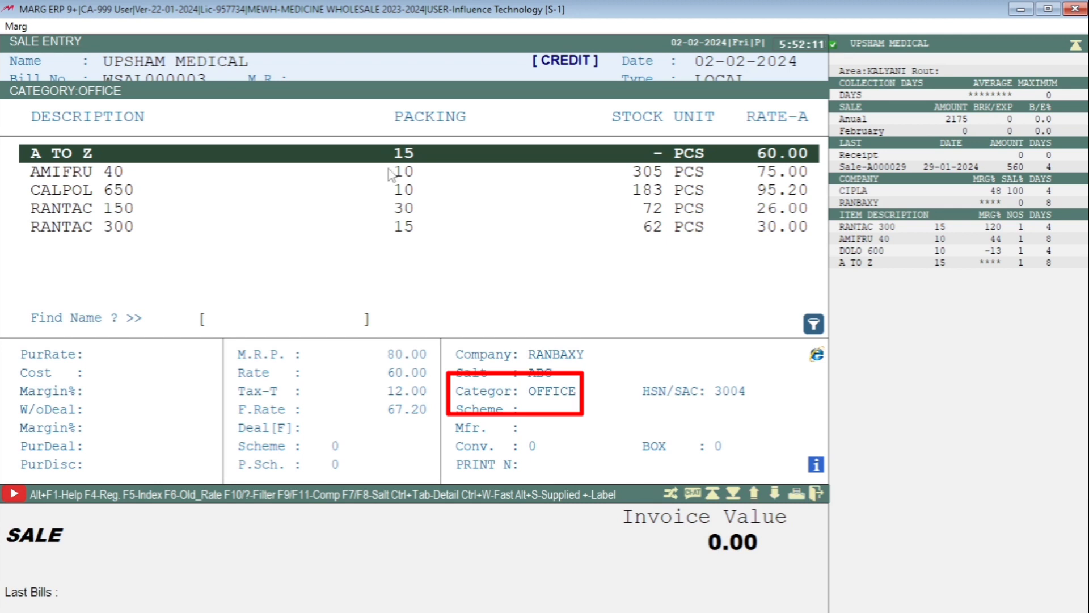
key(Down)
key(Down)
key(Down)
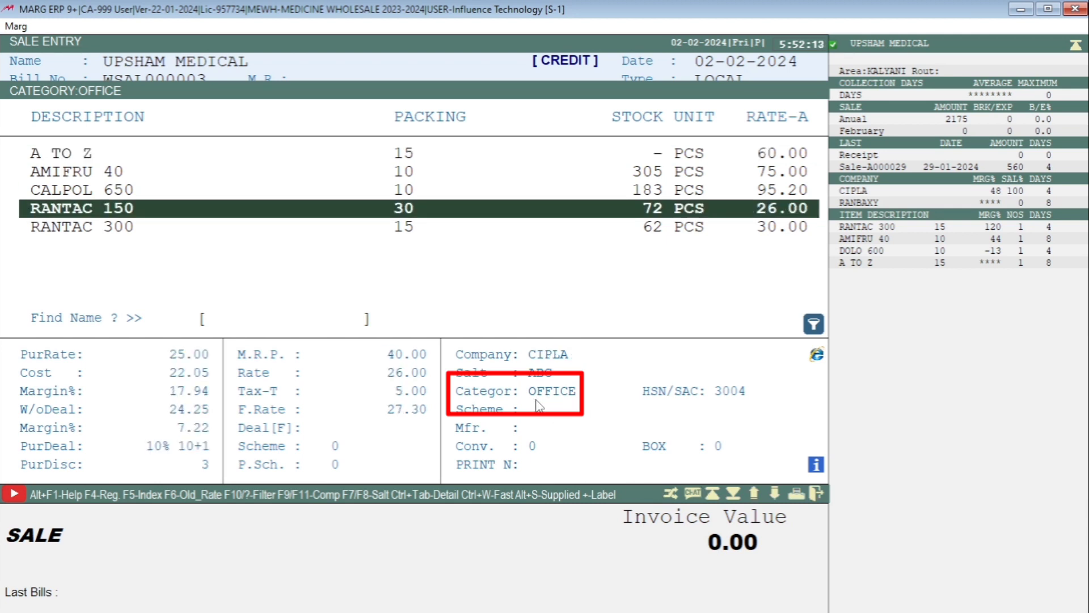
key(Up)
key(Up)
key(Up)
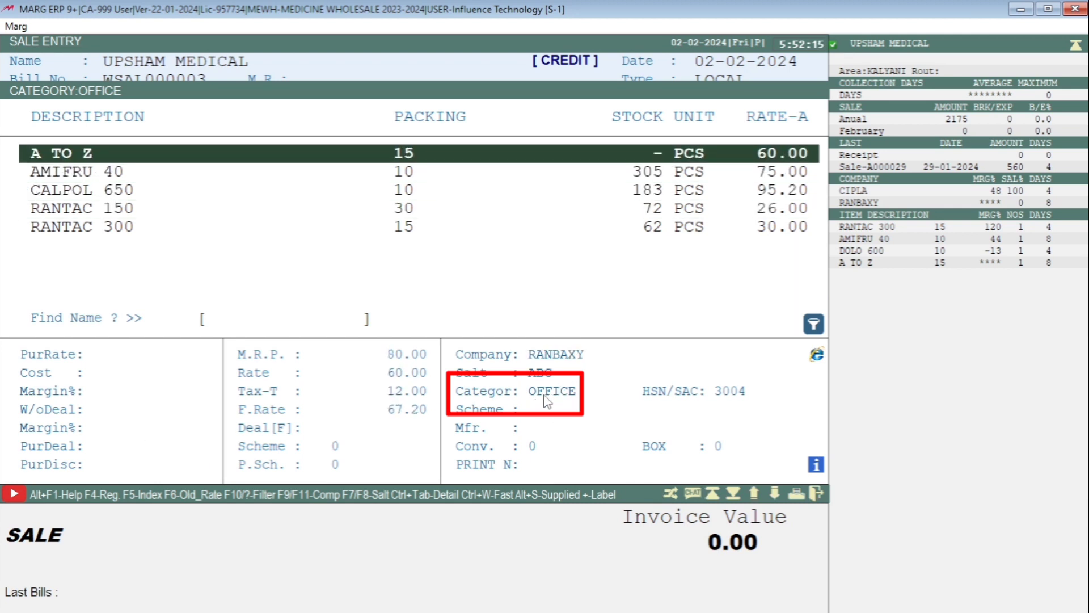
key(Down)
key(Down)
key(Down)
key(Up)
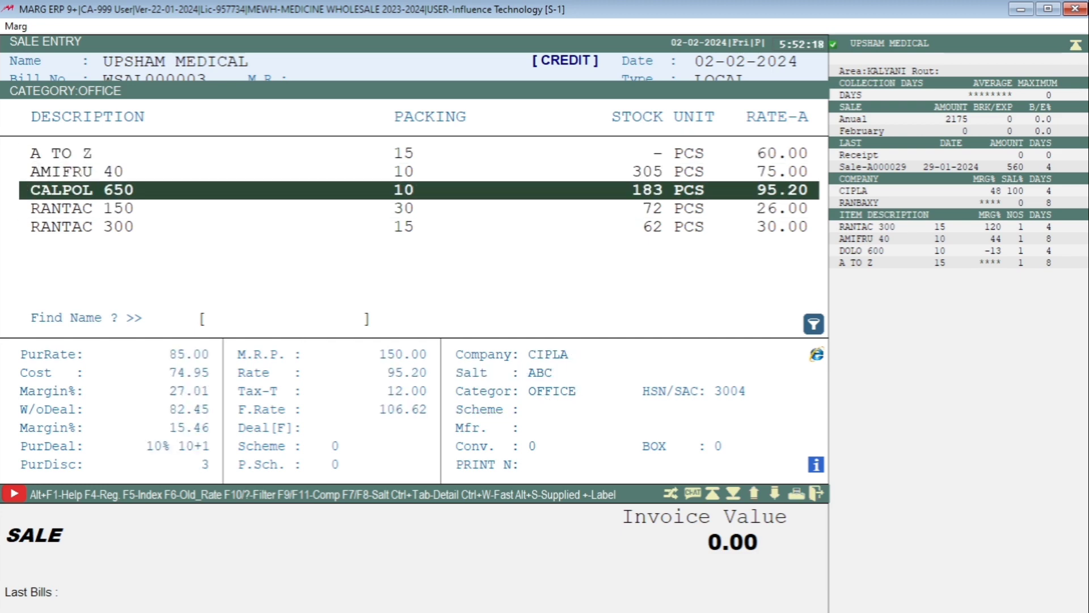
Add AMIFRU 40 to the bill with a quantity of 10 pieces.
key(Up)
key(Return)
key(Return)
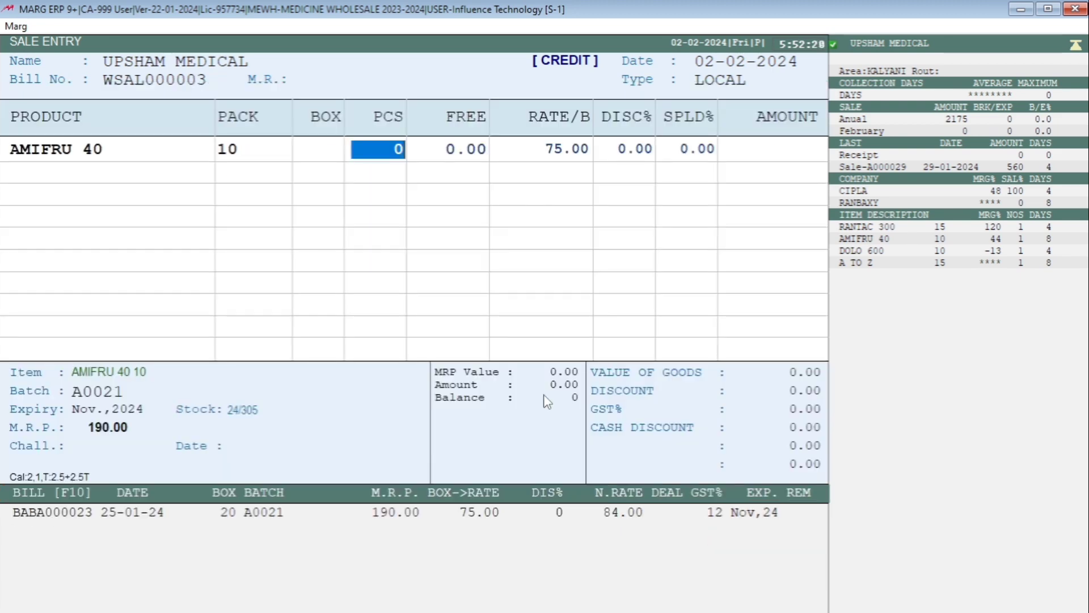
text(10)
key(Return)
key(Return)
key(Return)
key(Return)
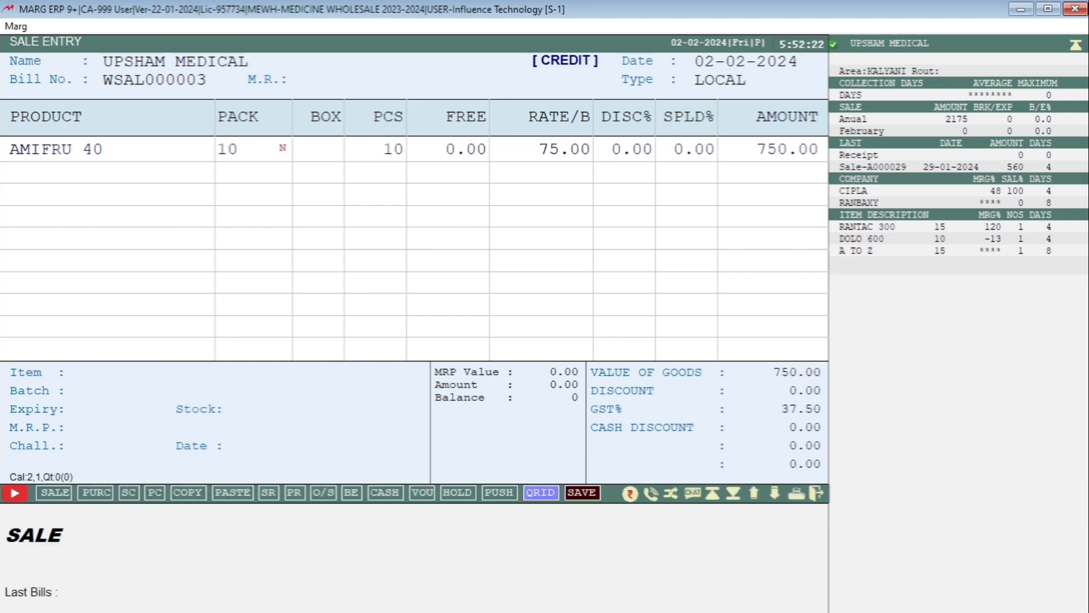
Add 5 pieces of CALPOL 650 from batch 25 to the bill.
key(Return)
key(Down)
key(Return)
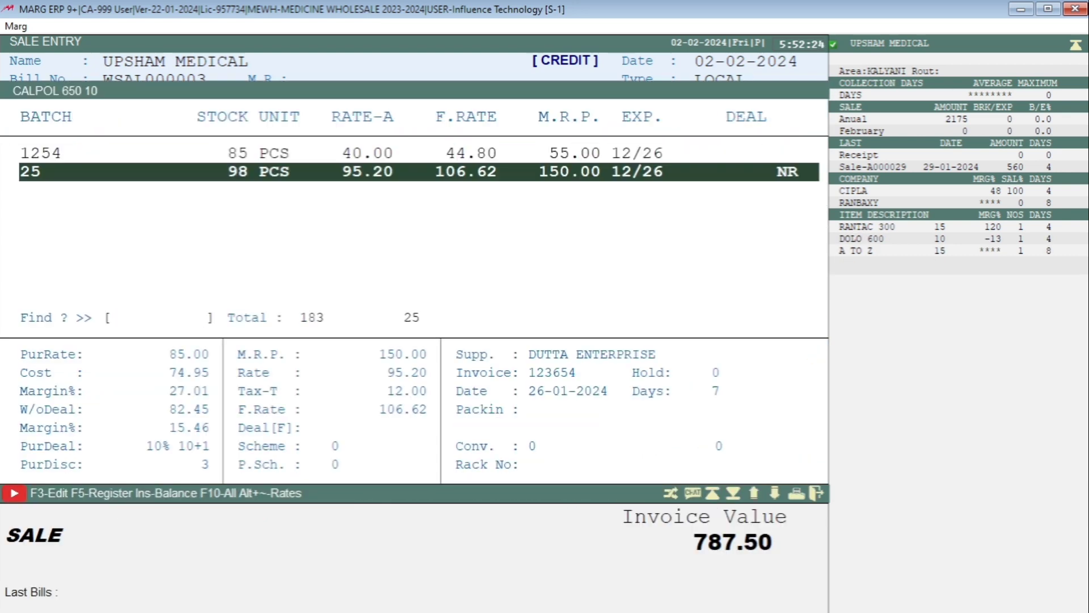
key(Return)
text(5)
key(Return)
key(Return)
key(Return)
key(Return)
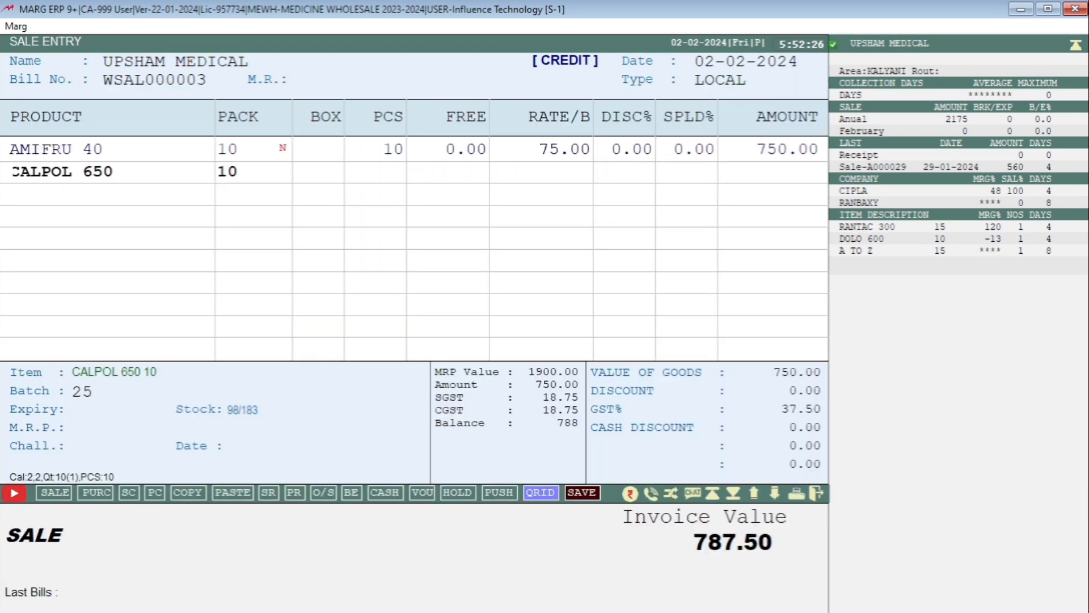
Add RANTAC 150 with a quantity of 10 pieces, keeping the default rate and discounts.
key(Return)
key(Down)
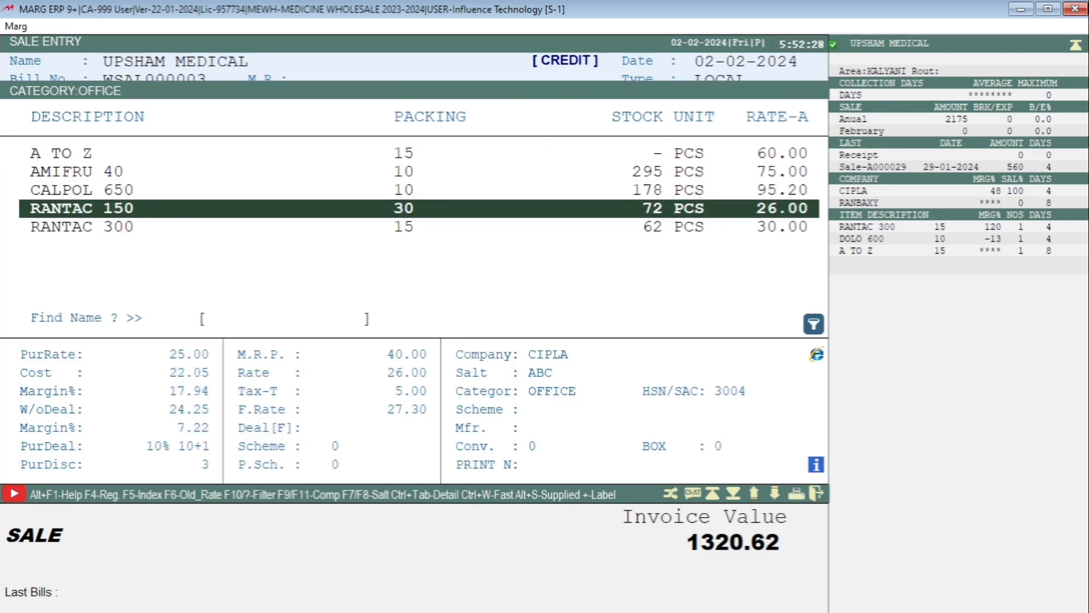
key(Return)
key(Return)
text(10)
key(Return)
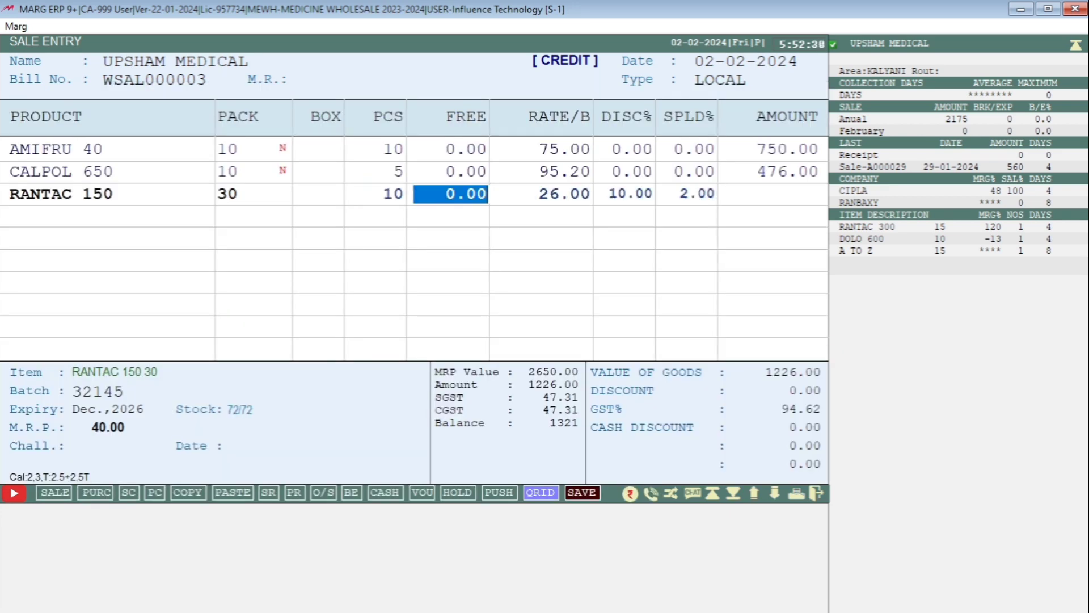
key(Return)
key(Return)
key(Return)
key(y)
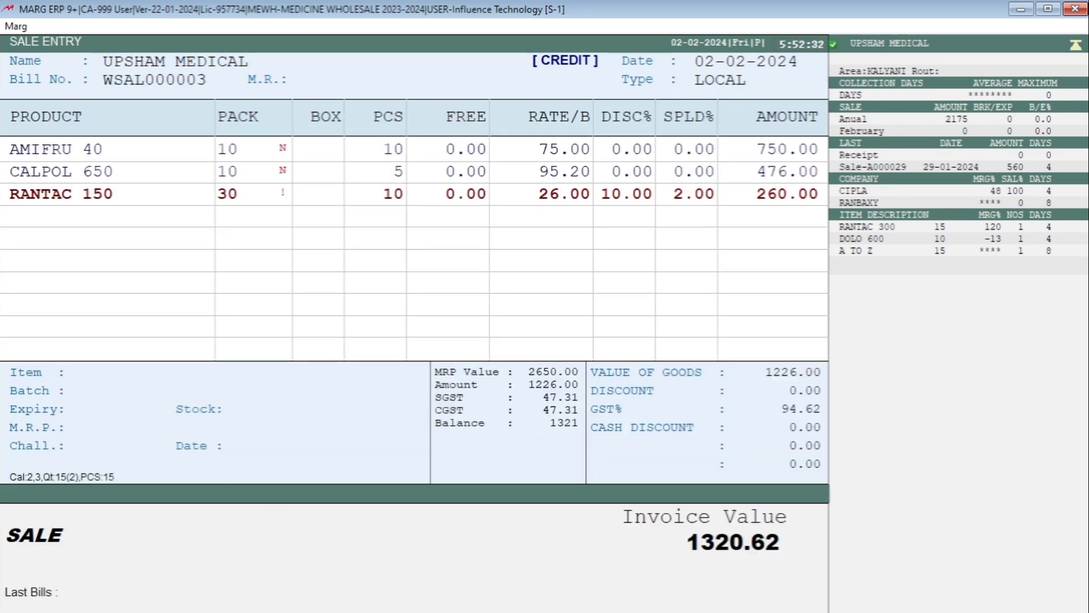
Add 5 pieces of RANTAC 300 to the bill at the default rate.
key(Down)
key(Return)
key(Return)
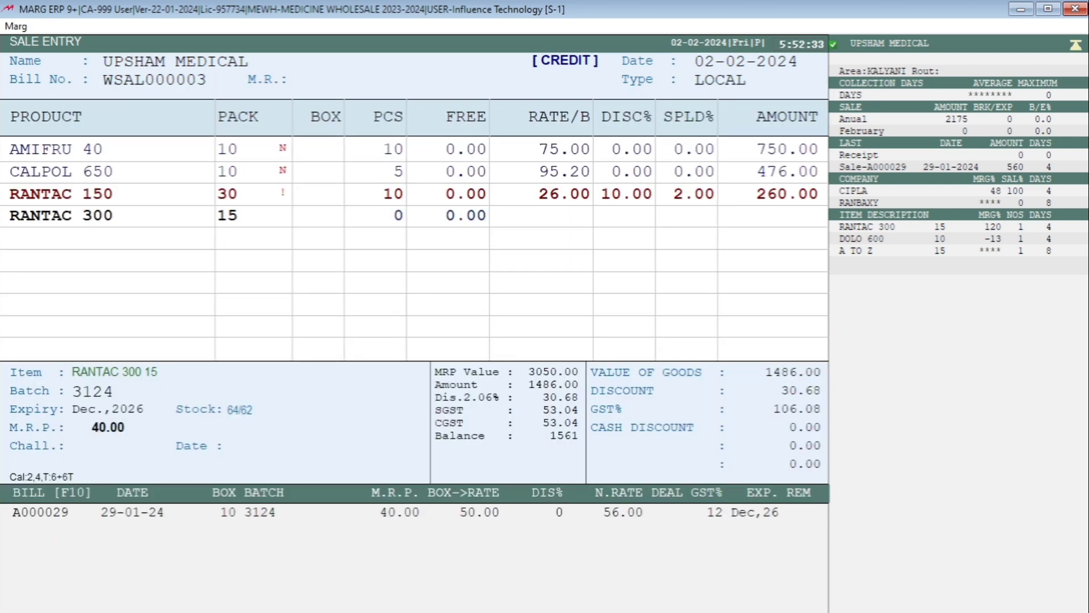
text(5)
key(Return)
key(Return)
key(Return)
key(Return)
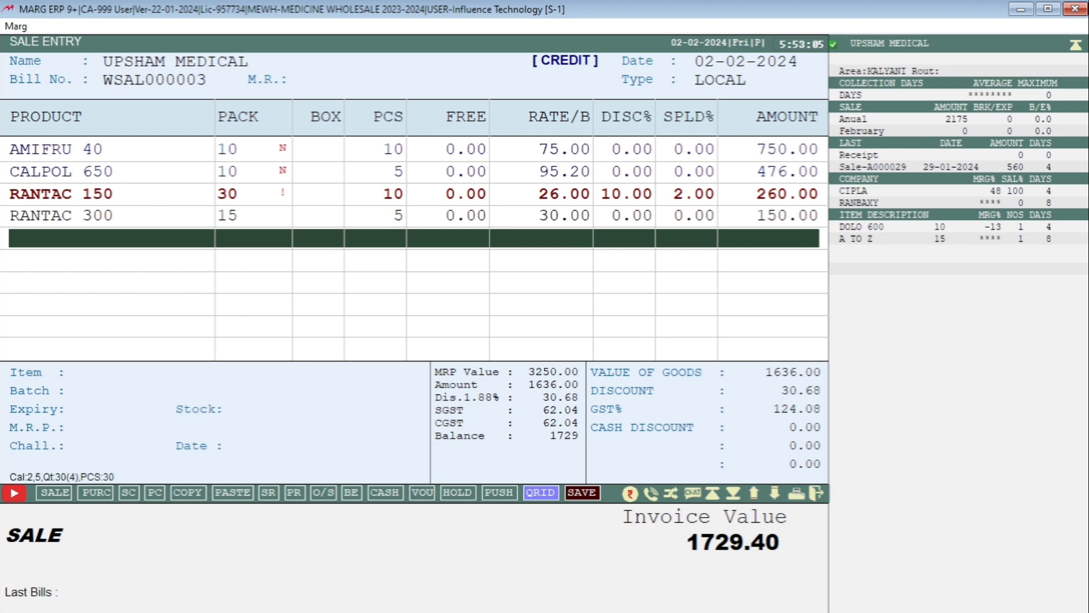
key(Return)
key(Up)
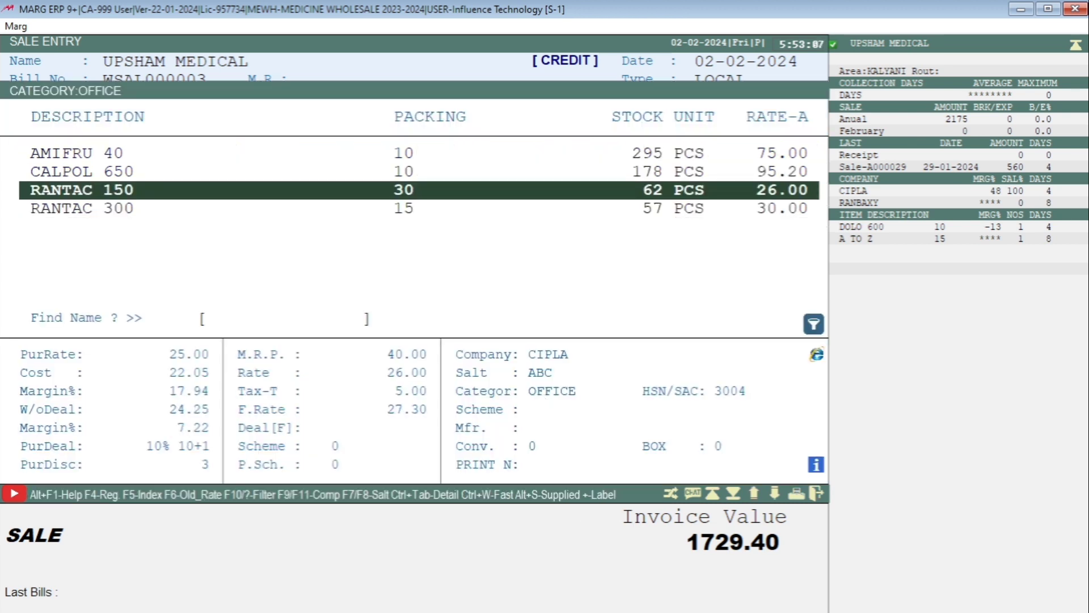
key(Up)
key(Up)
key(Up)
key(Escape)
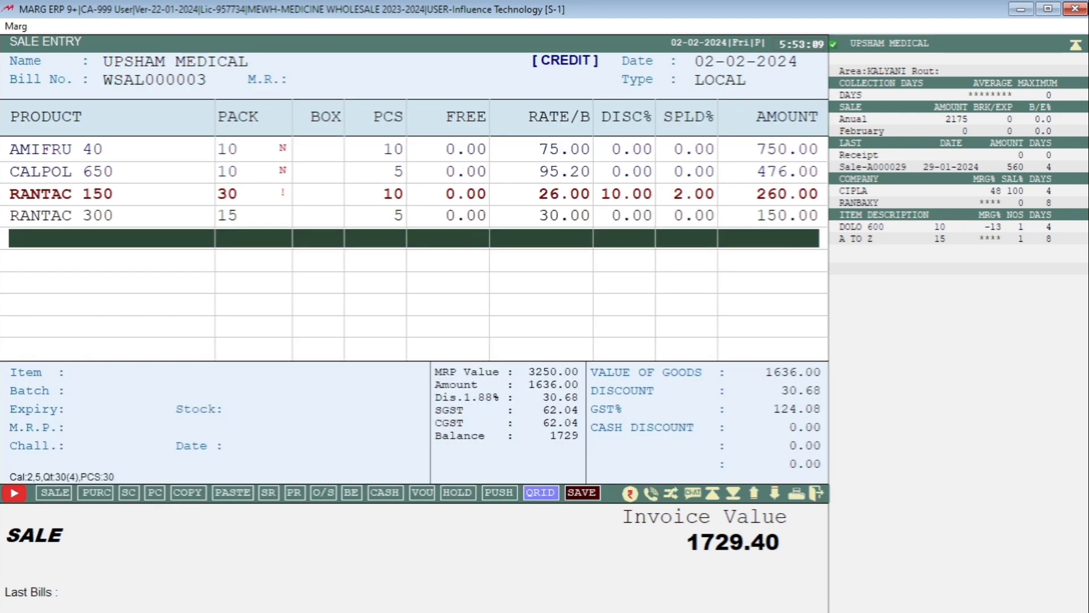
Finish and save the sale bill for UPSHAM MEDICAL.
key(End)
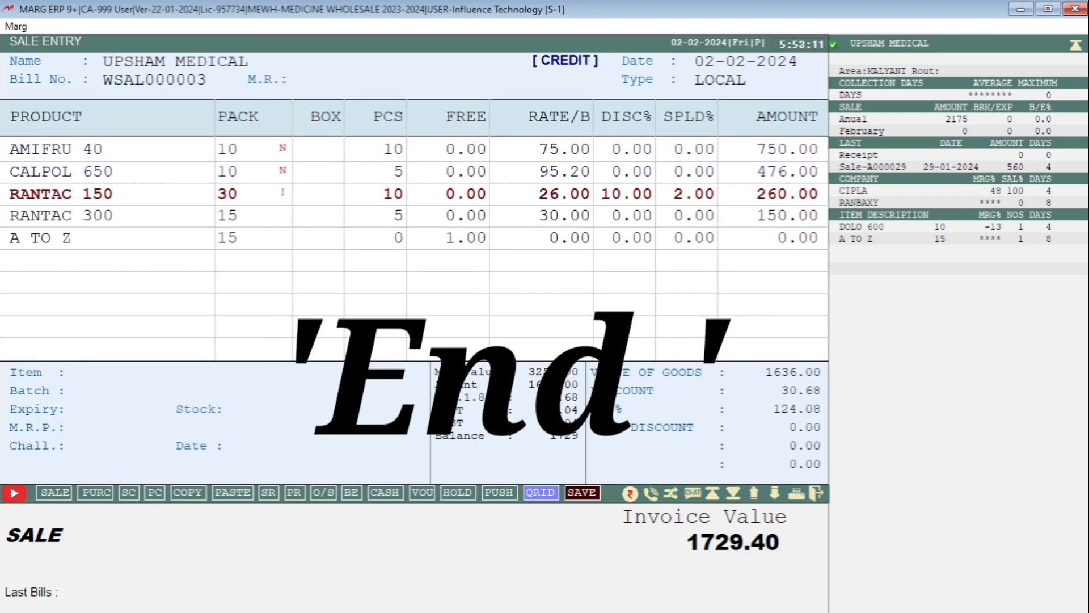
key(Return)
key(Escape)
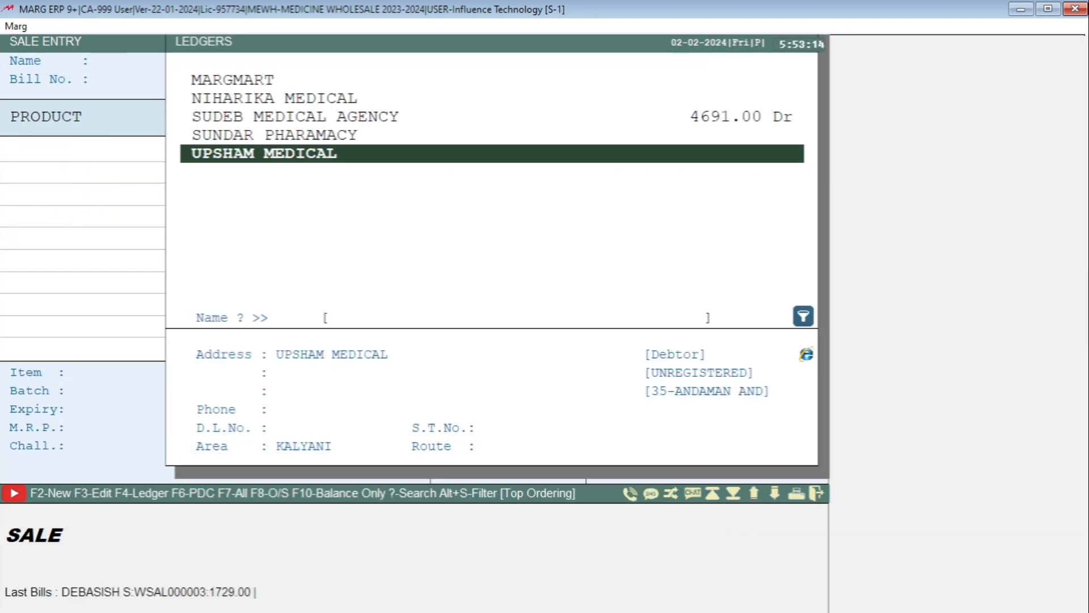
Start another sale bill for SUNDAR PHARAMACY with the default bill details and choose the SURGICAL item category.
key(Up)
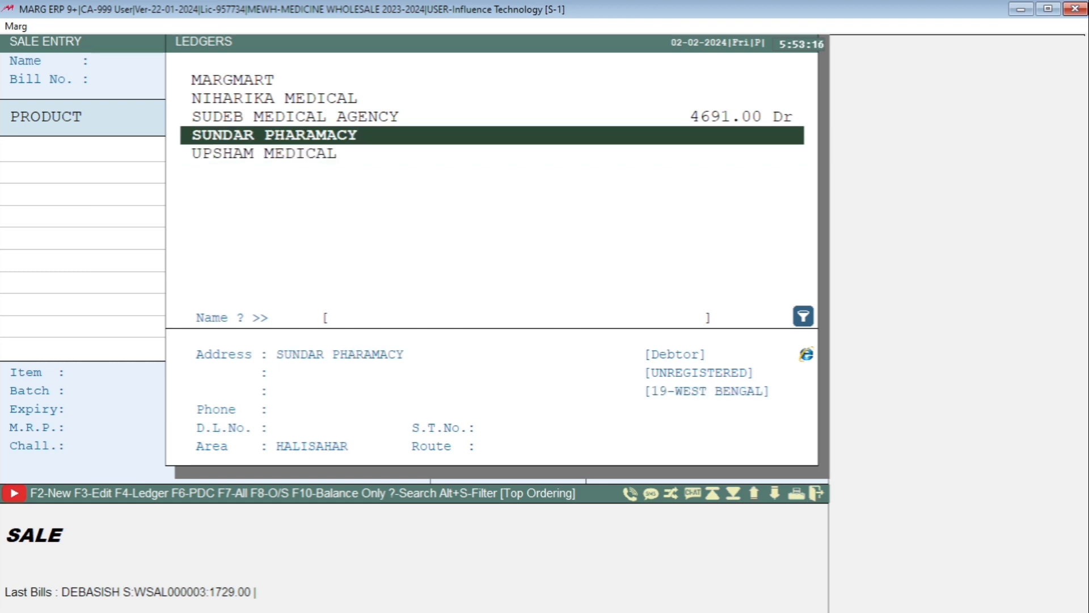
key(Return)
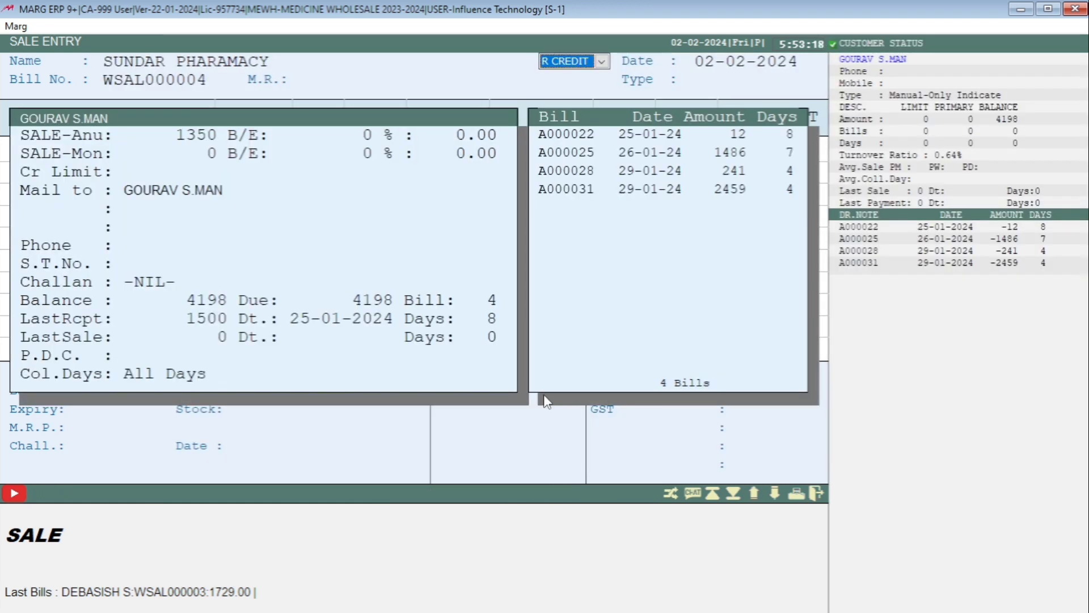
key(Return)
key(Return)
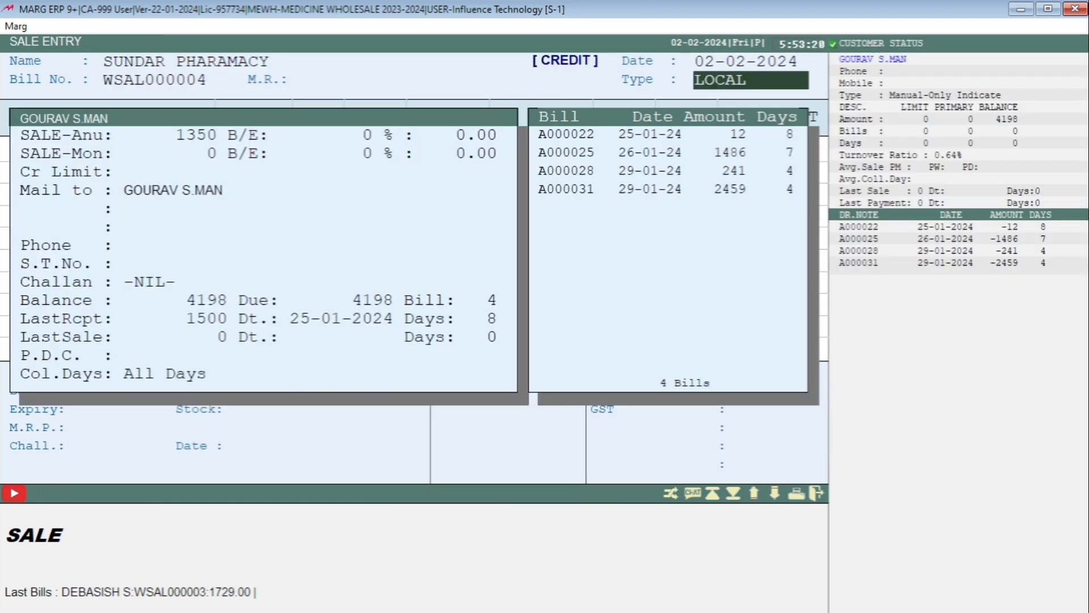
key(Return)
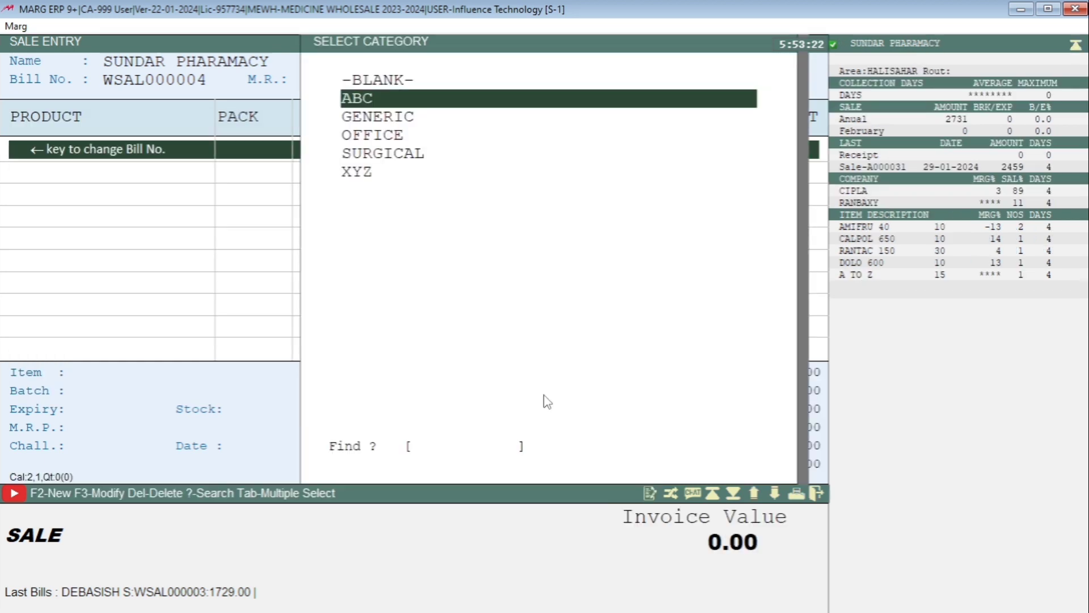
key(Down)
key(Down)
key(Down)
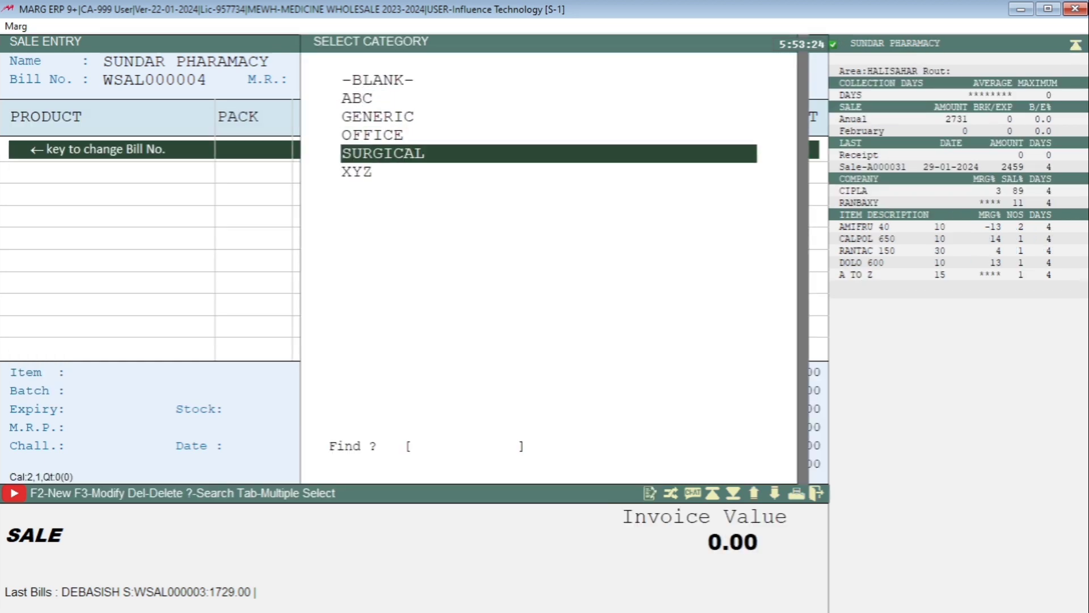
key(Return)
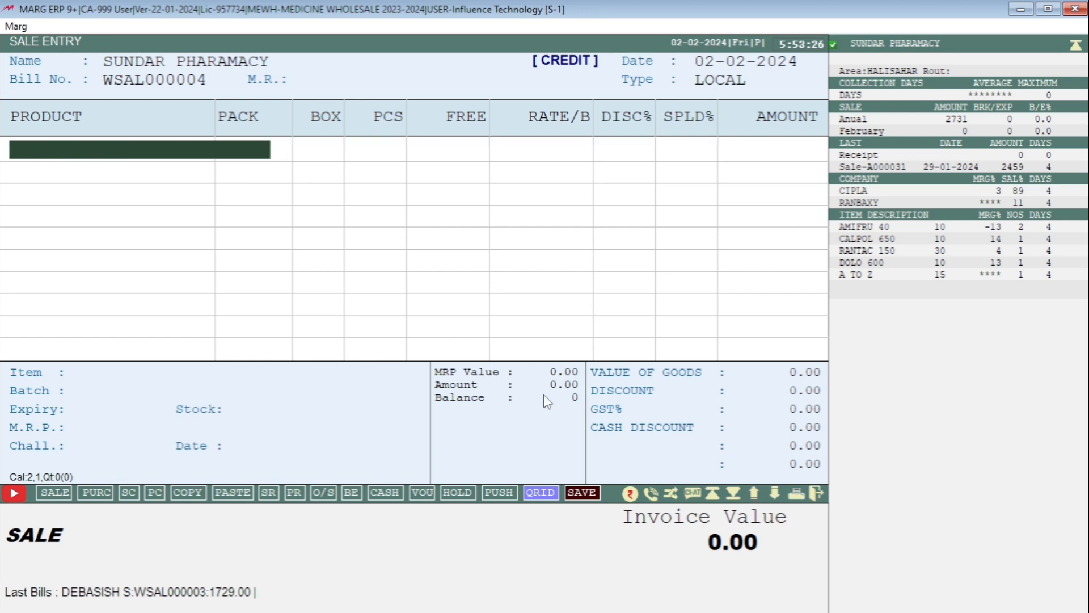
Add CUTTON to the bill without a batch, with a quantity of 5 pieces and a rate of 20.
key(Down)
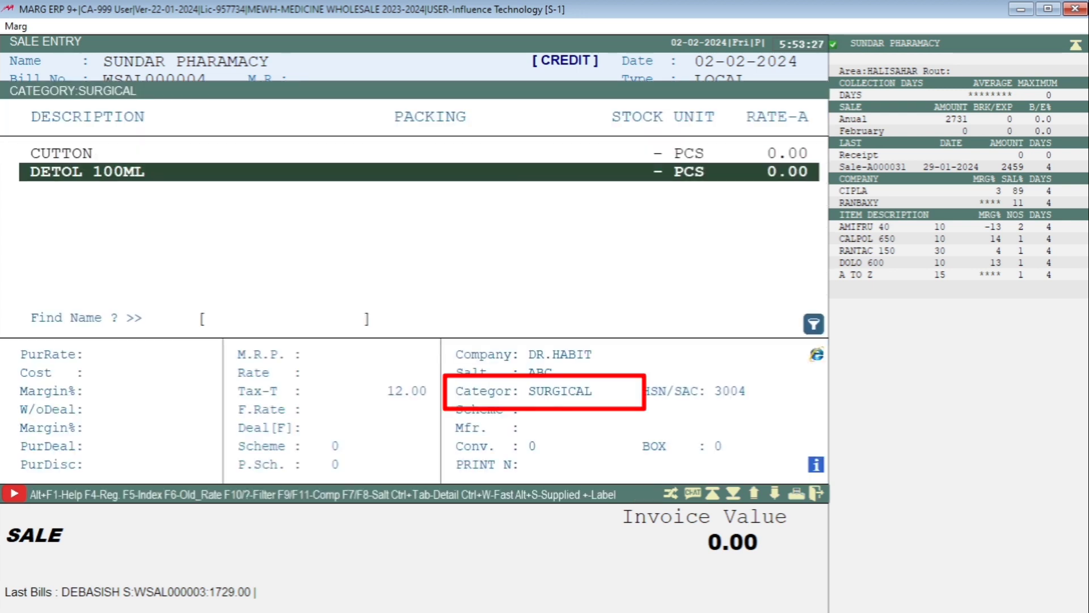
key(Up)
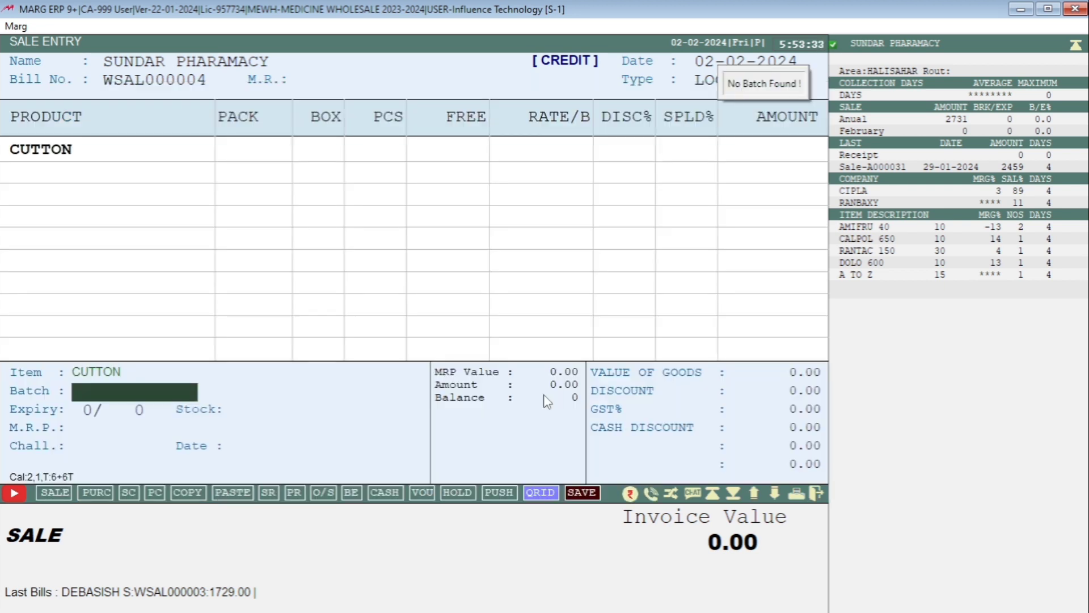
key(Return)
key(Return)
text(5)
key(Return)
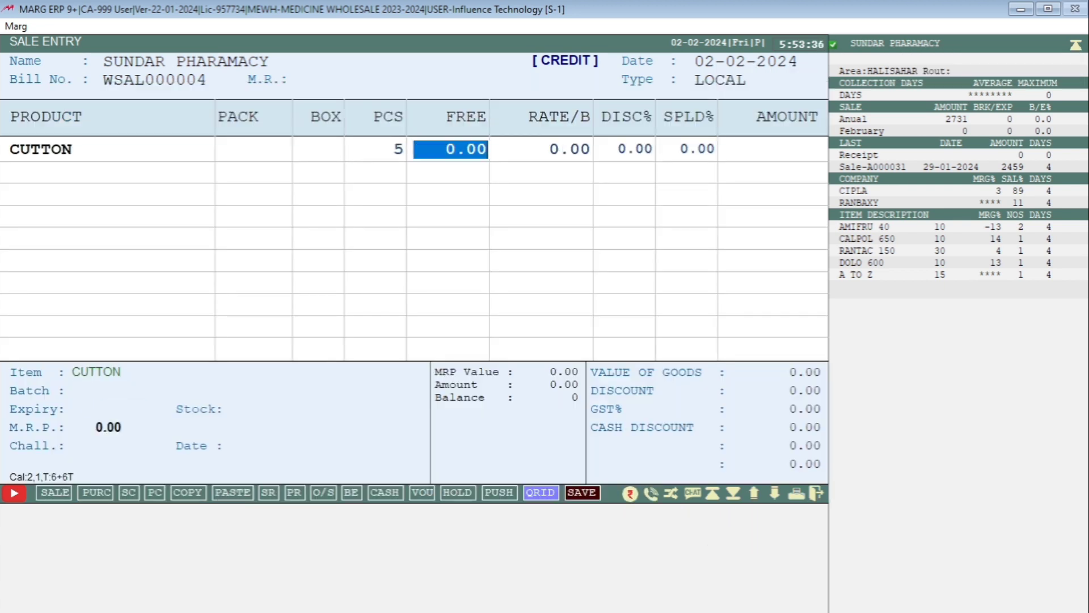
key(Return)
text(20)
key(Return)
key(Return)
key(Return)
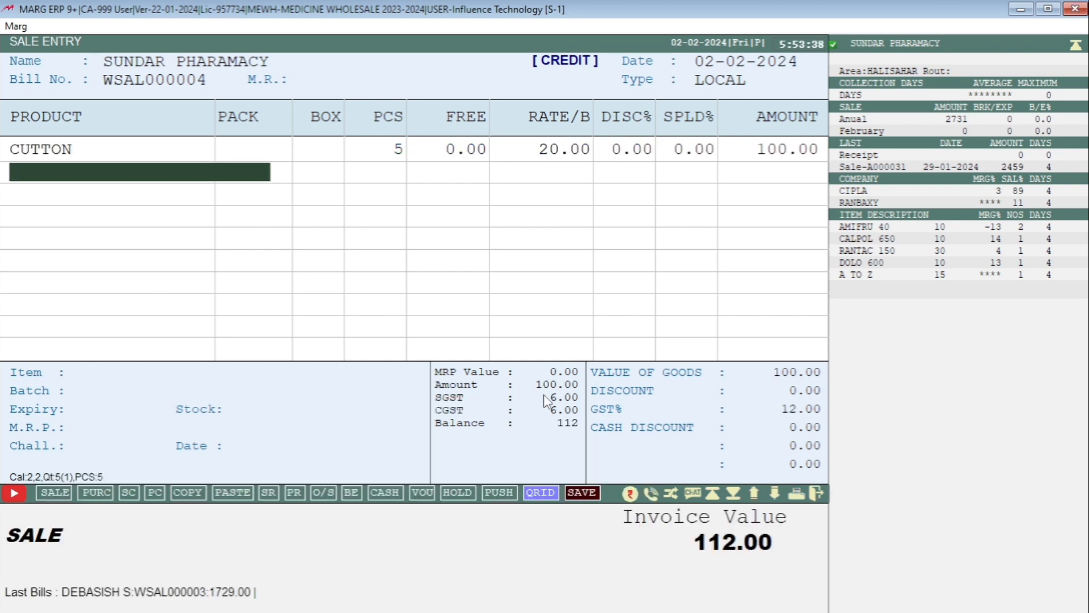
Add DETOL 100ML without a batch or expiry, with a quantity of 10 pieces and a rate of 30.
key(Return)
key(Down)
key(Return)
key(Return)
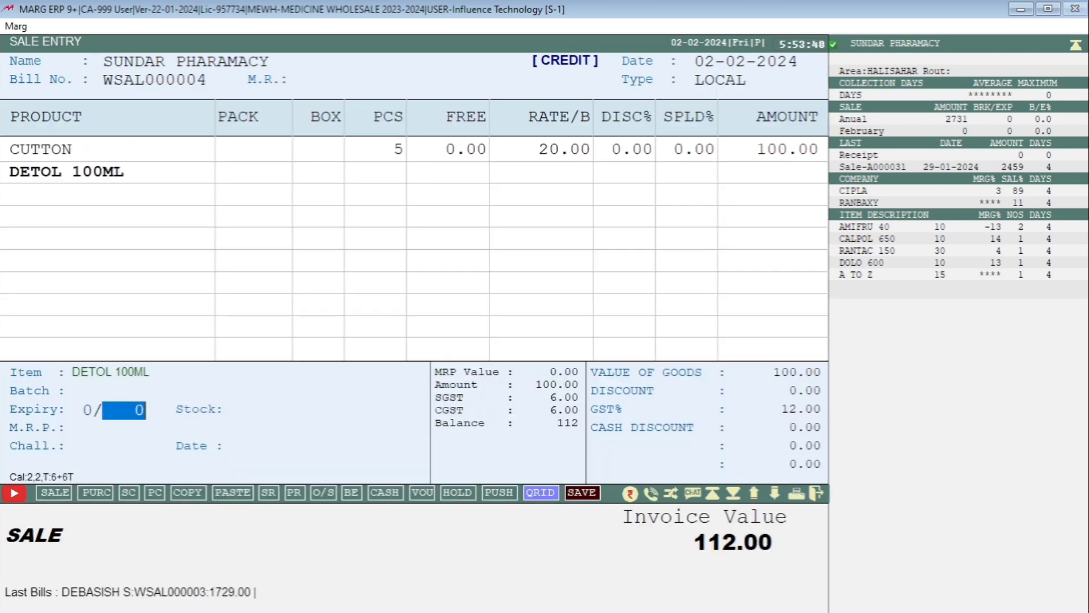
key(Return)
text(10)
key(Return)
key(Return)
text(30)
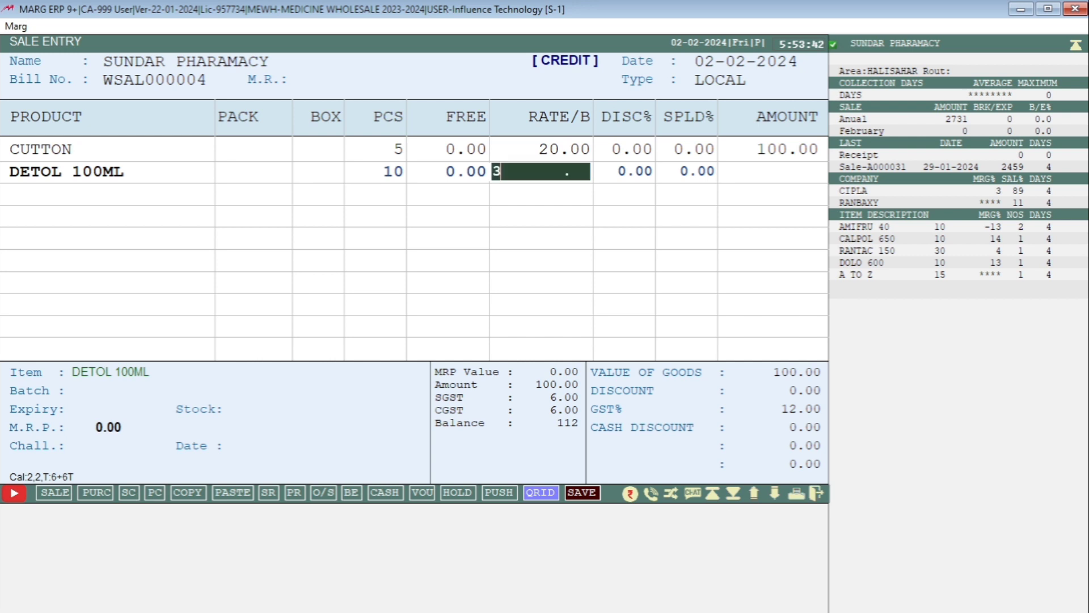
key(Return)
key(Return)
key(Return)
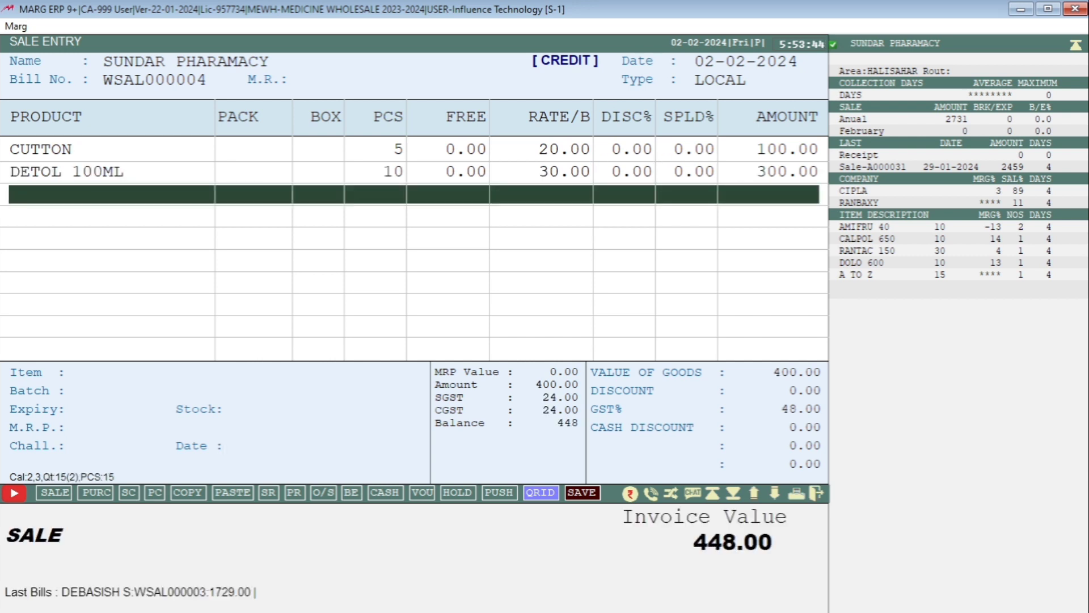
Finish and save the sale bill for SUNDAR PHARAMACY without printing it.
key(Return)
key(Return)
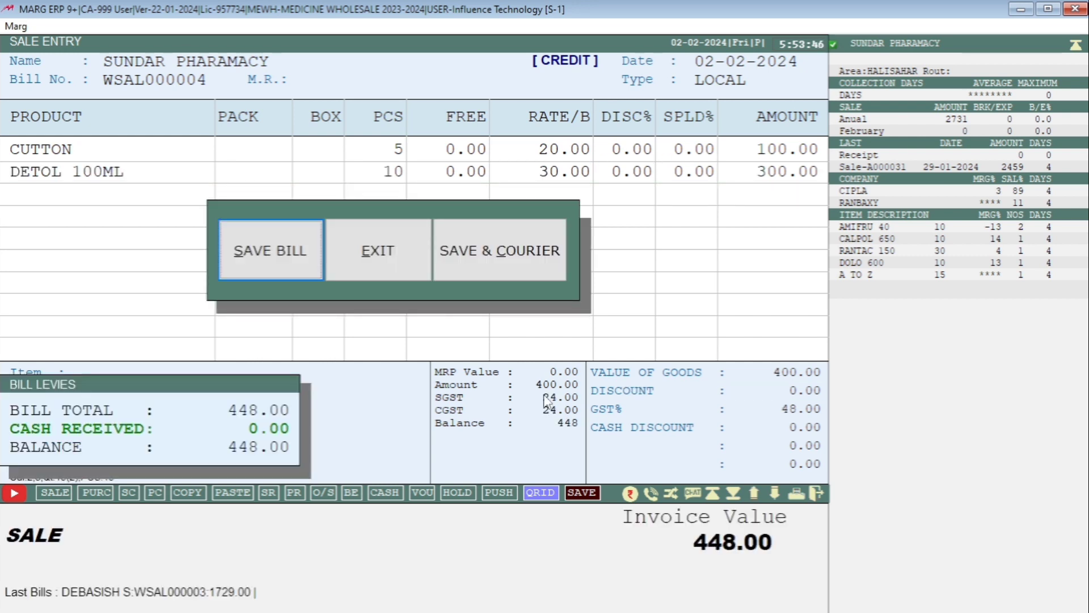
key(Return)
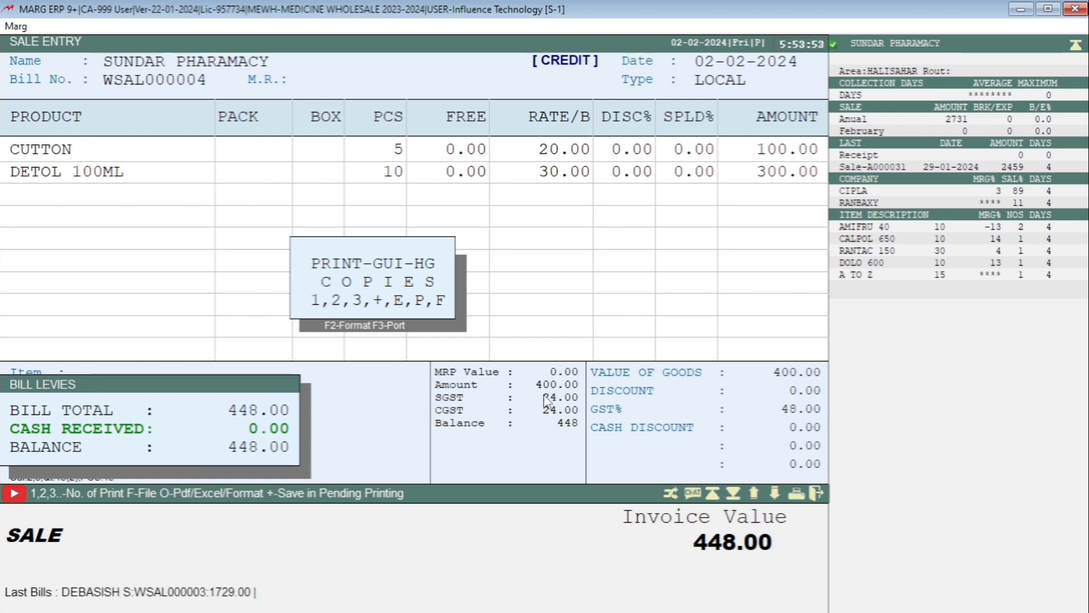
key(Escape)
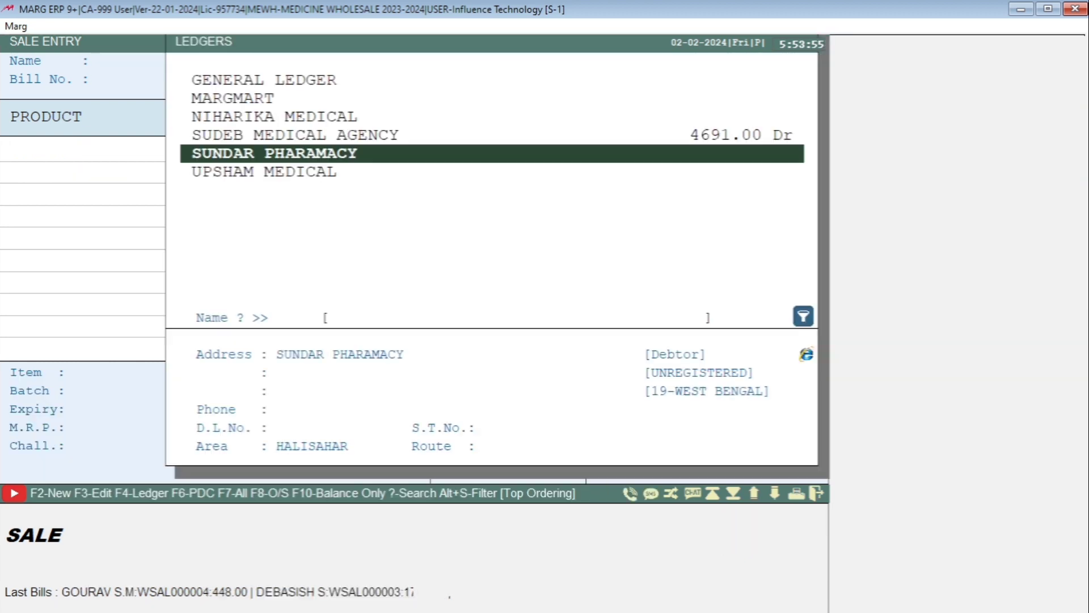
Start a sale bill for NIHARIKA MEDICAL with the default bill details and choose the ABC item category.
key(Up)
key(Up)
key(Return)
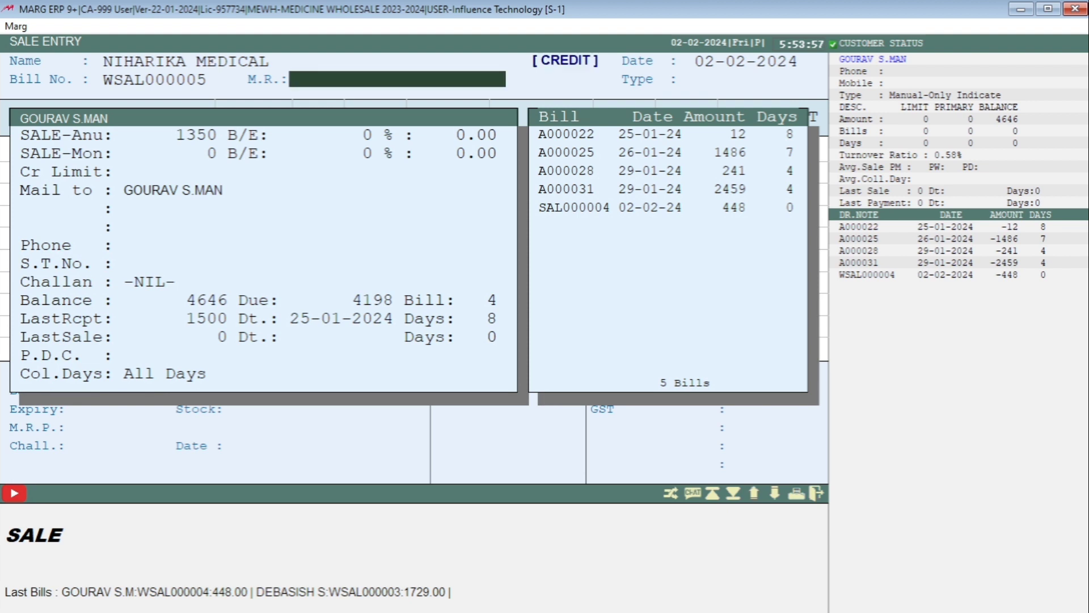
key(Return)
key(Return)
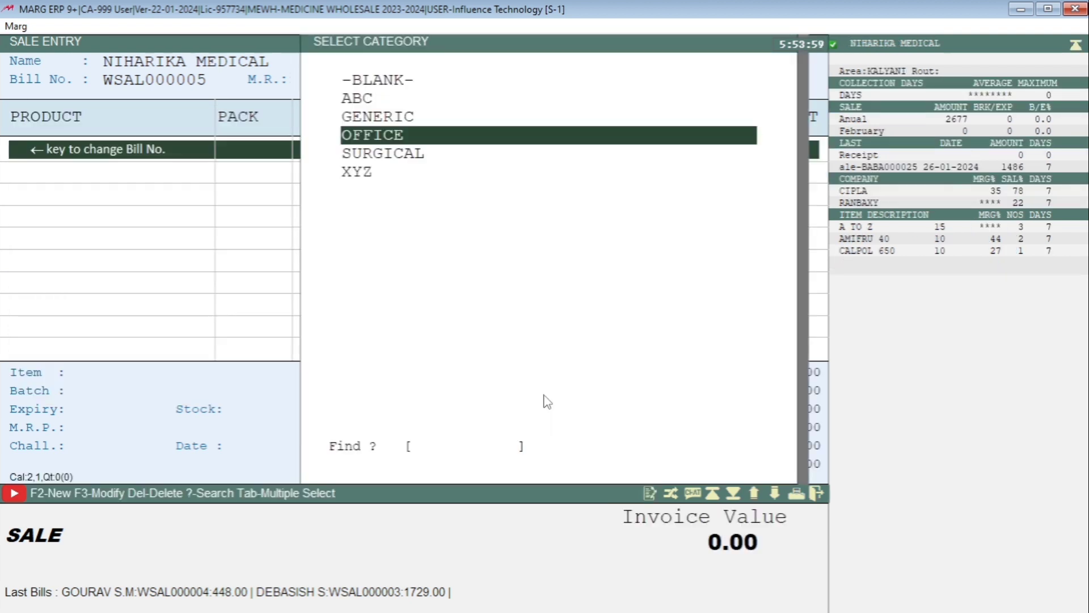
key(Down)
key(Up)
key(Up)
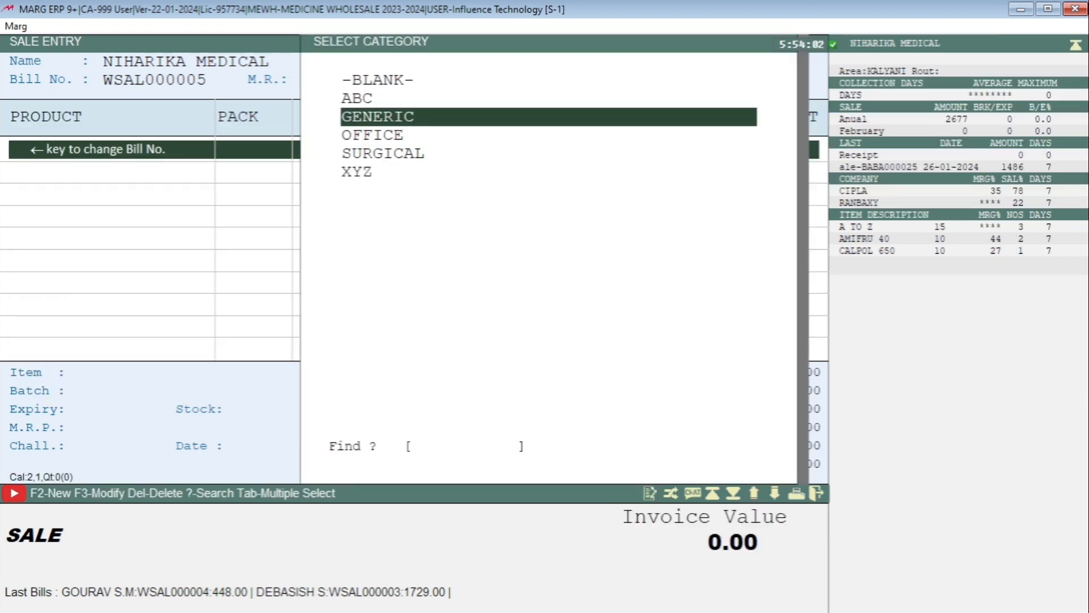
key(Up)
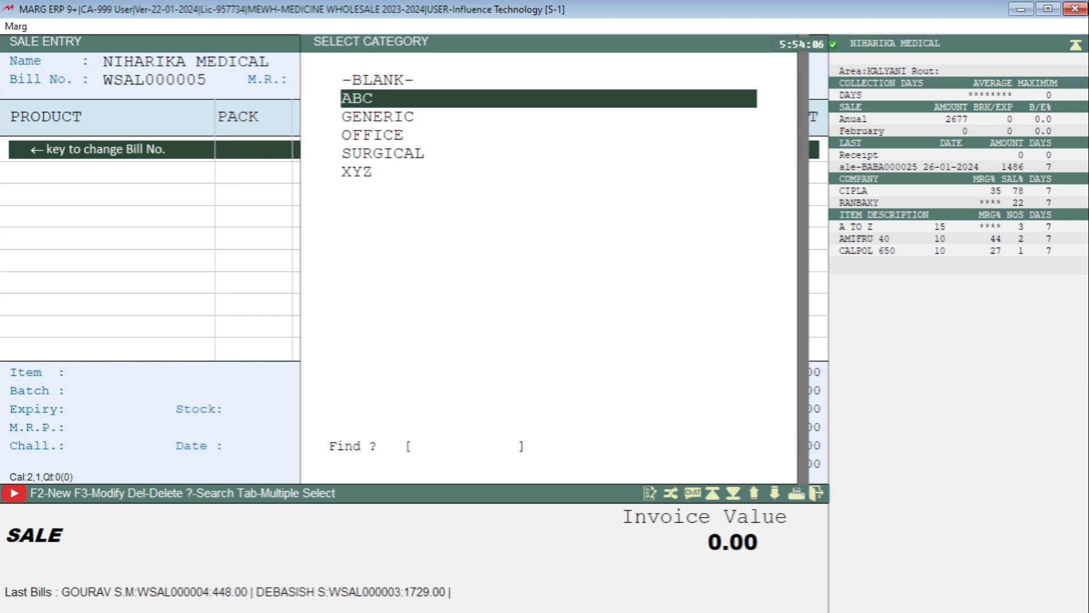
key(Return)
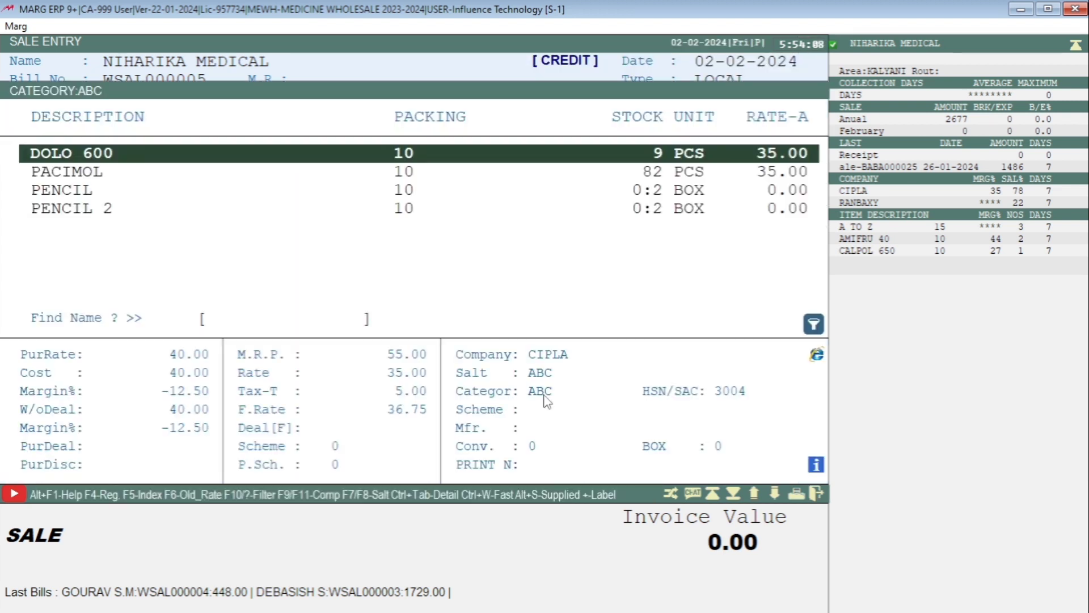
Look through the items offered under the ABC category and leave the sale entry without adding any.
key(Down)
key(Down)
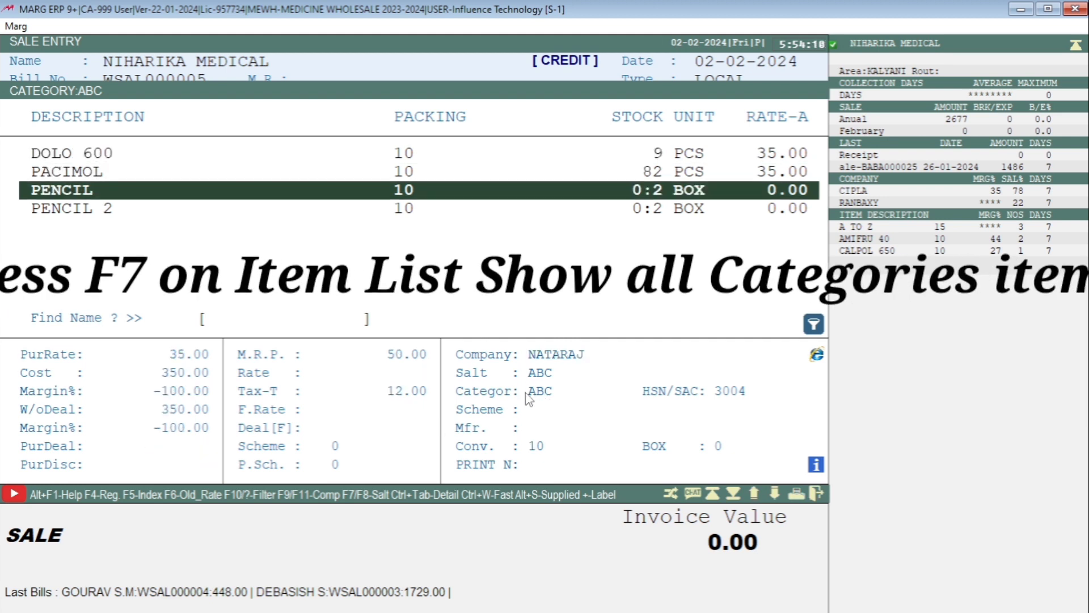
key(Down)
key(Up)
key(Up)
key(Up)
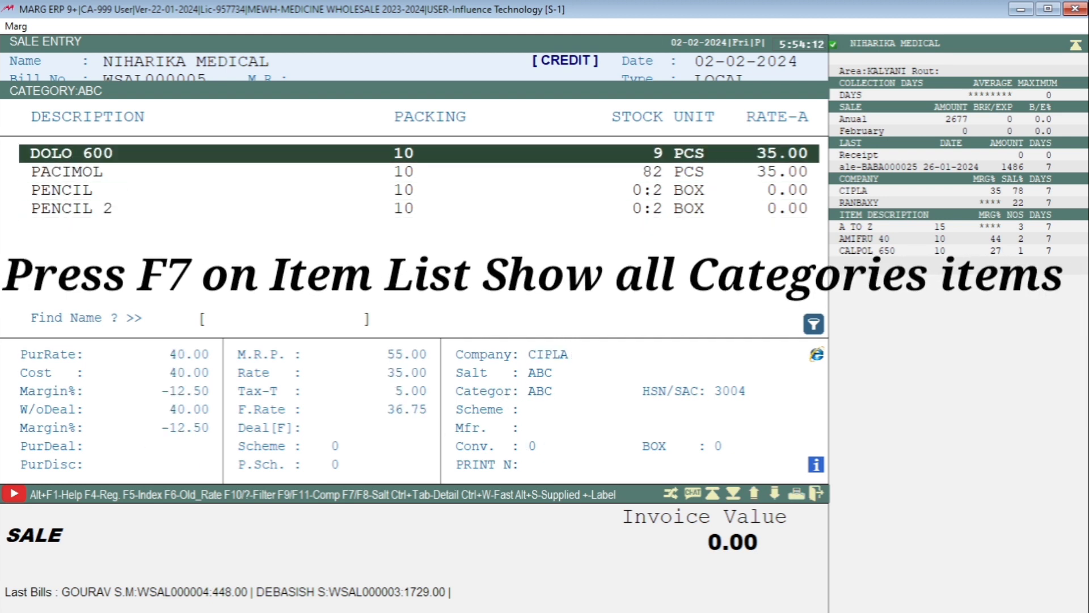
key(Down)
key(Down)
key(Down)
key(Up)
key(Up)
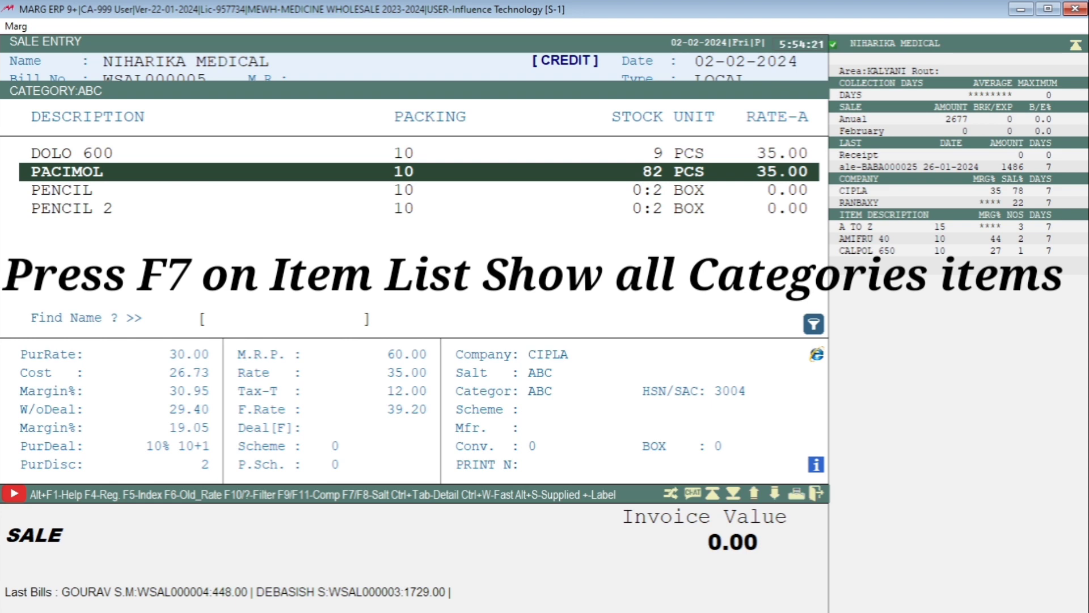
key(Escape)
key(Escape)
key(Escape)
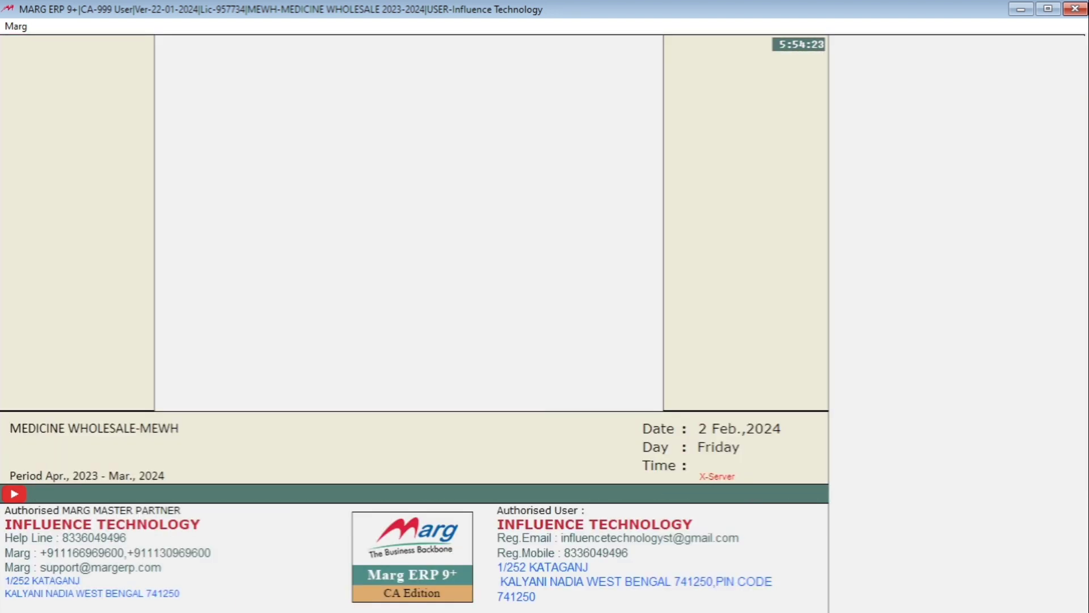
Open the Filtered Stock report.
key(alt)
key(Right)
key(Right)
key(Right)
key(Right)
key(Right)
key(Right)
key(Right)
key(Right)
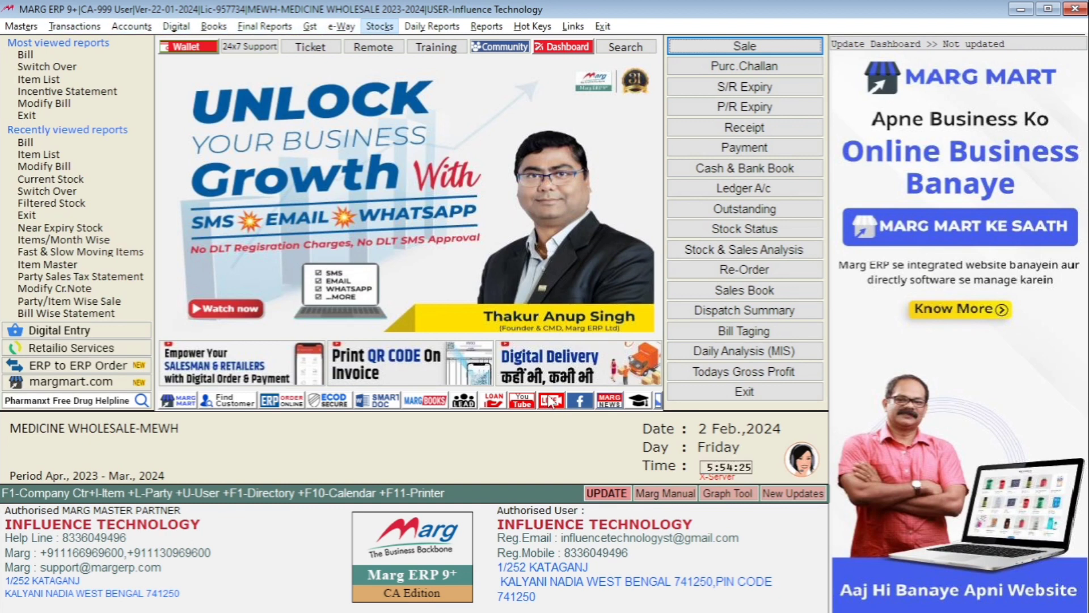
key(Down)
key(Down)
key(Down)
key(Return)
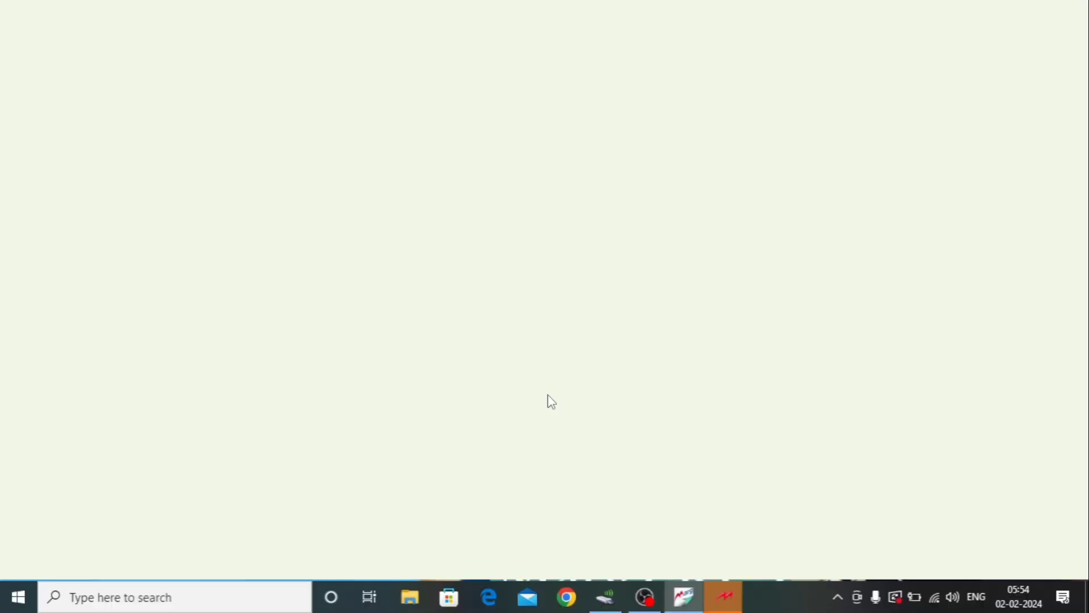
Keep the default Filtered Stock settings, set More Options to Yes and open the additional filters.
key(Return)
key(Return)
key(Return)
key(Return)
key(Return)
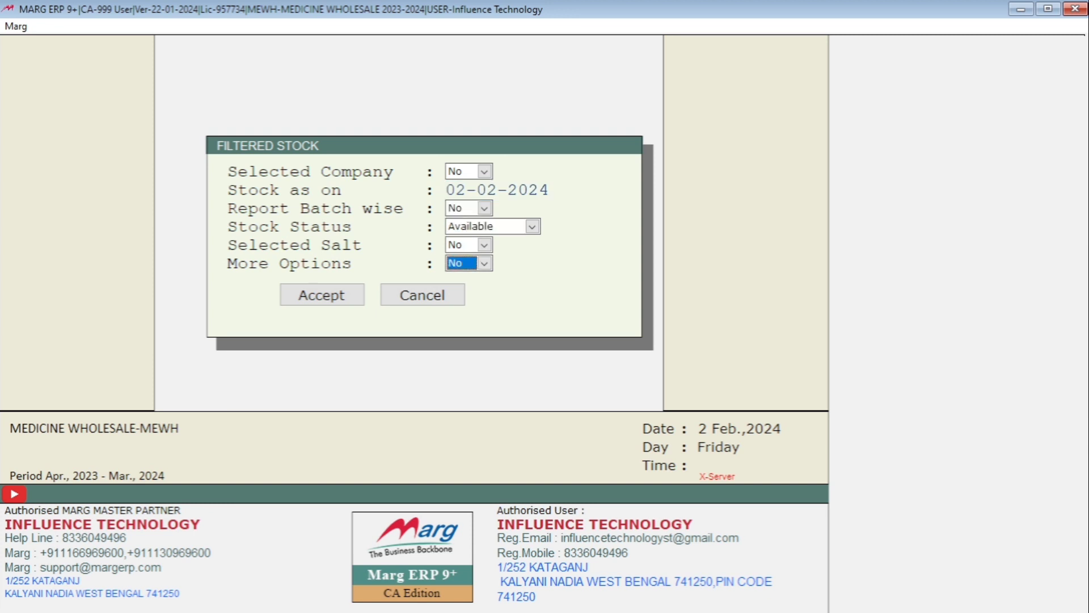
key(y)
key(Return)
key(Return)
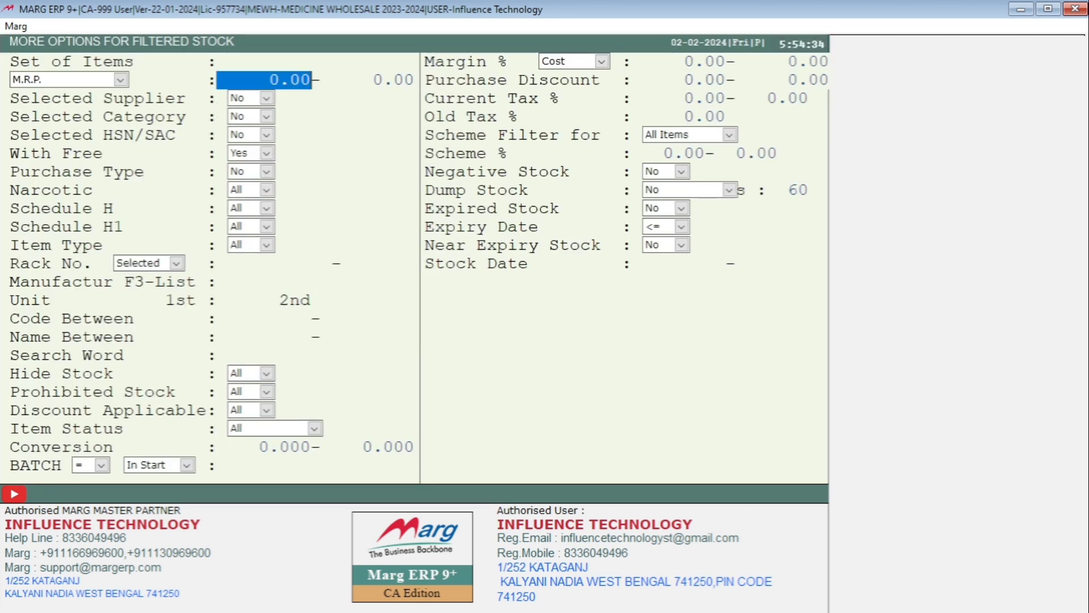
Set Selected Category to Yes in the additional stock filters and choose the OFFICE category.
key(Return)
key(Return)
key(Return)
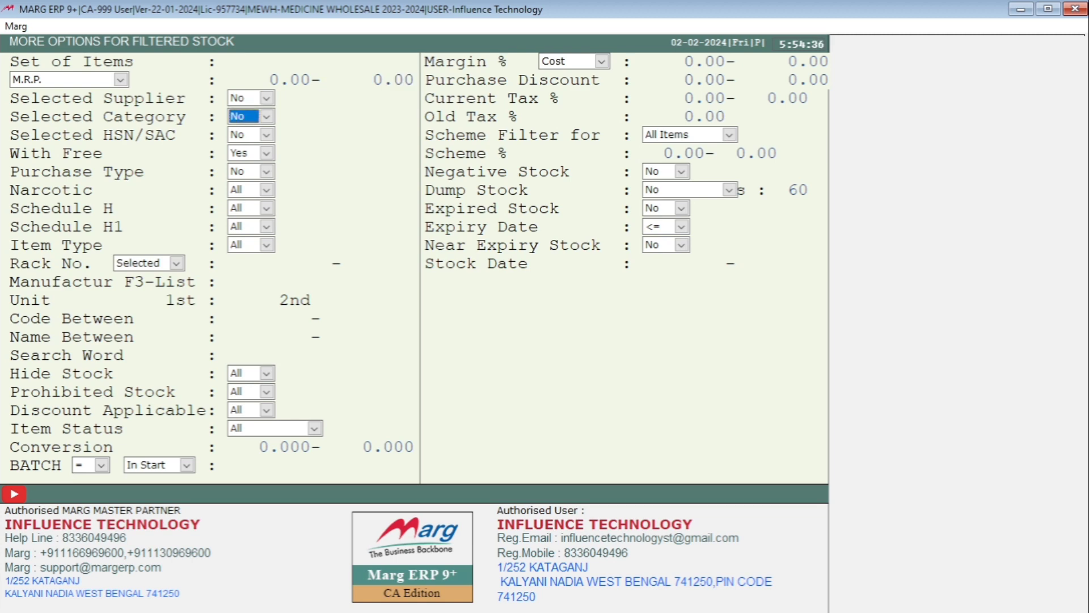
key(y)
key(Return)
key(Down)
key(Down)
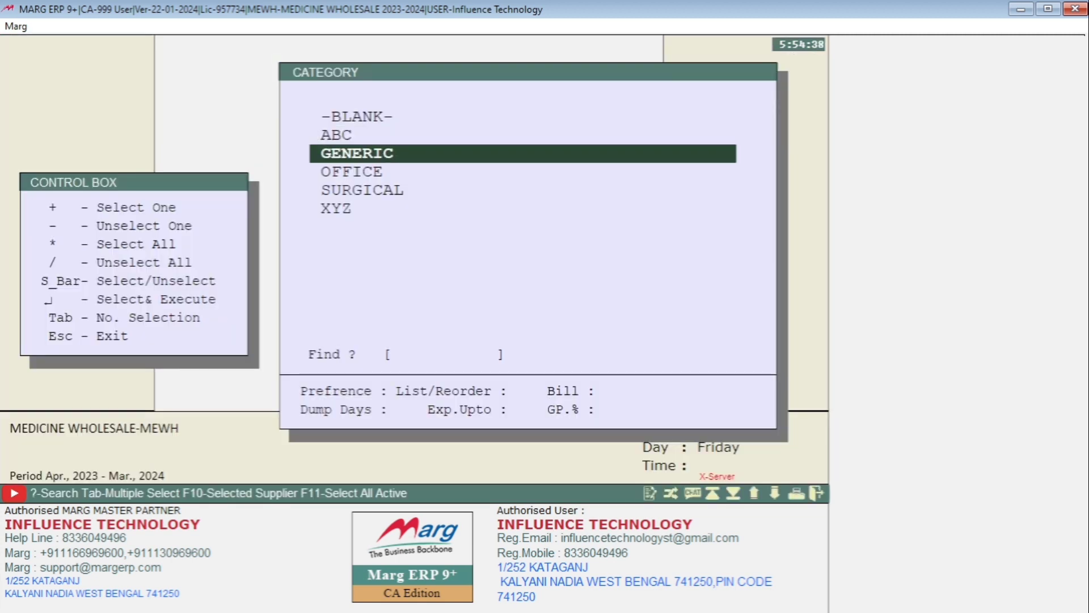
key(Down)
key(Return)
Leave the remaining filters unchanged and generate the filtered closing stock report.
key(Down)
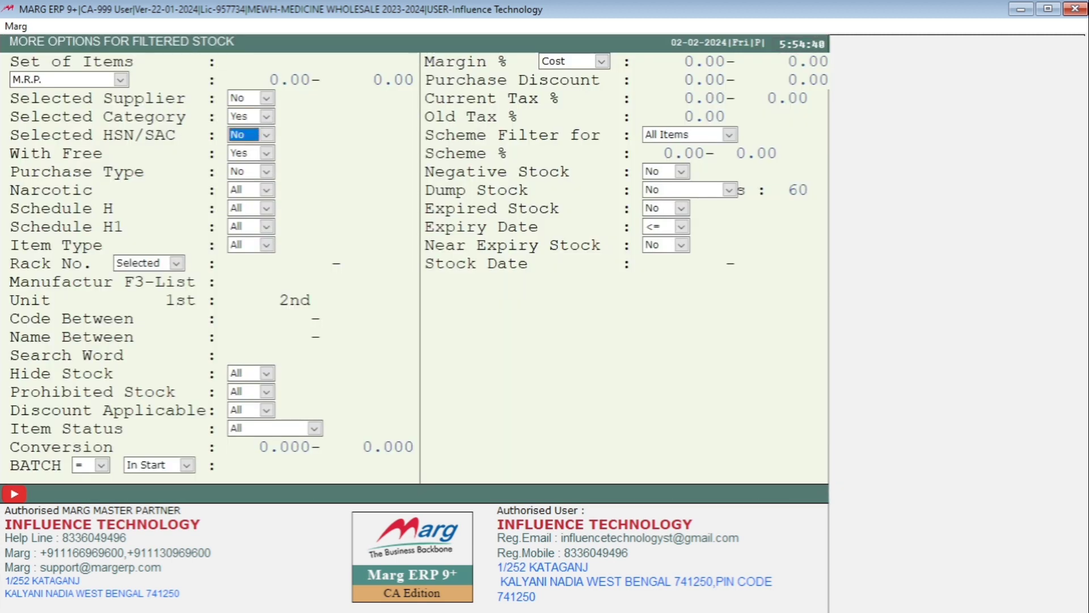
key(Down)
key(Down)
key(Escape)
key(Return)
key(Return)
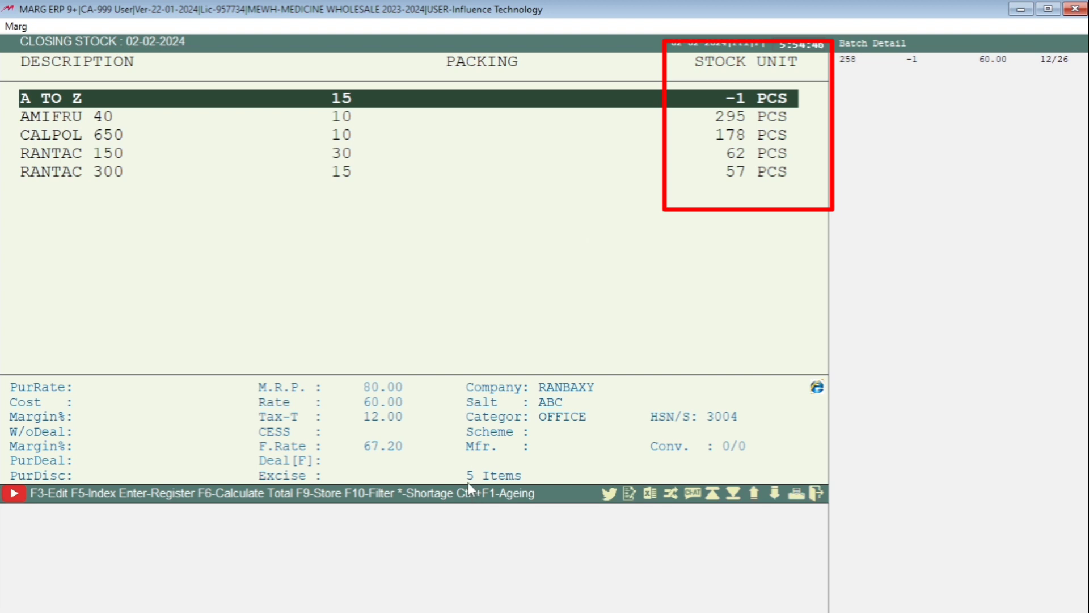
Review the closing stock of the OFFICE category items and close the report.
click(454, 171)
click(434, 98)
click(436, 134)
key(Escape)
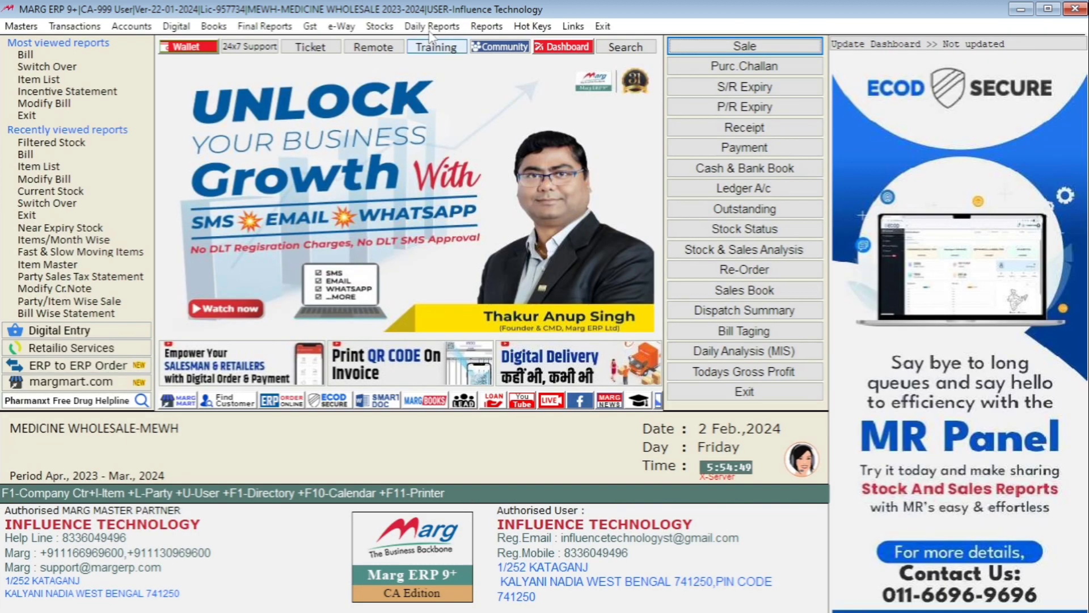
Open the Stock Valuation report, keep its default settings and set More Options to Yes.
click(382, 28)
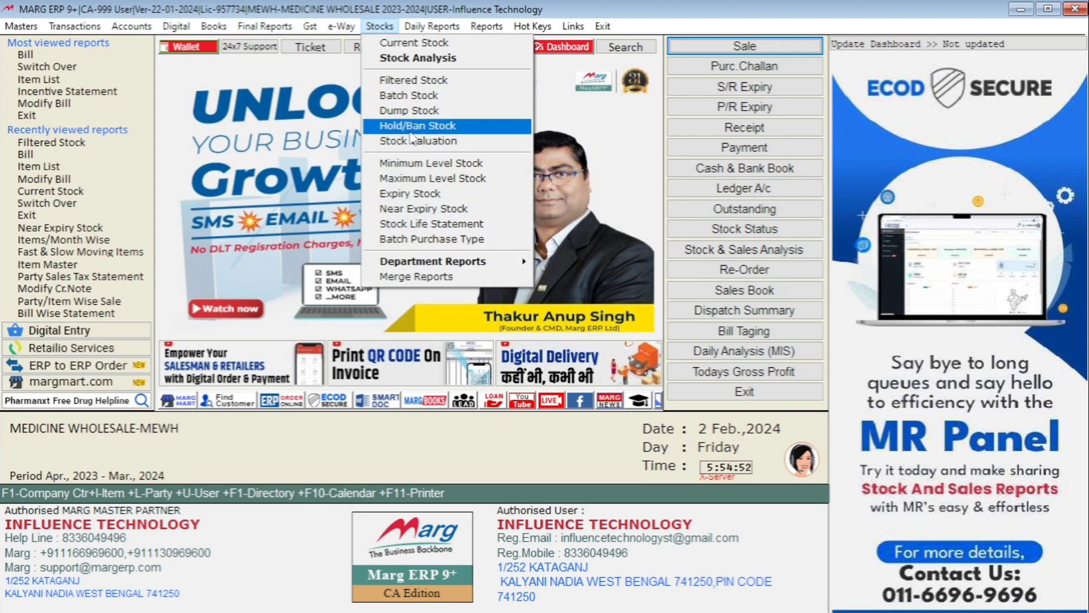
click(450, 140)
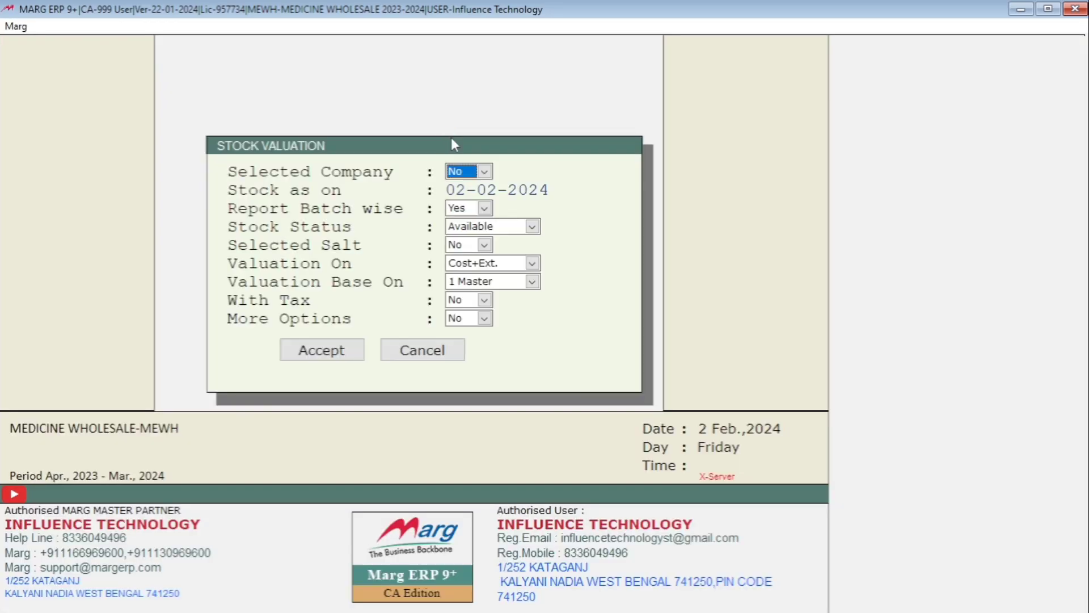
key(Return)
key(Return)
key(Return)
key(Return)
key(Return)
key(Return)
key(Return)
key(Return)
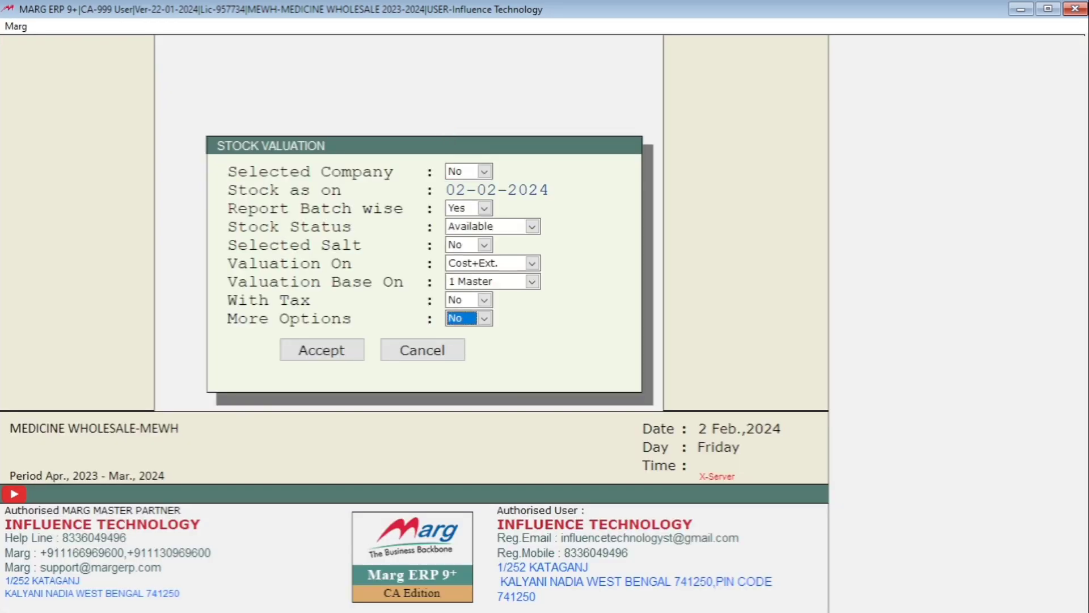
key(y)
key(Return)
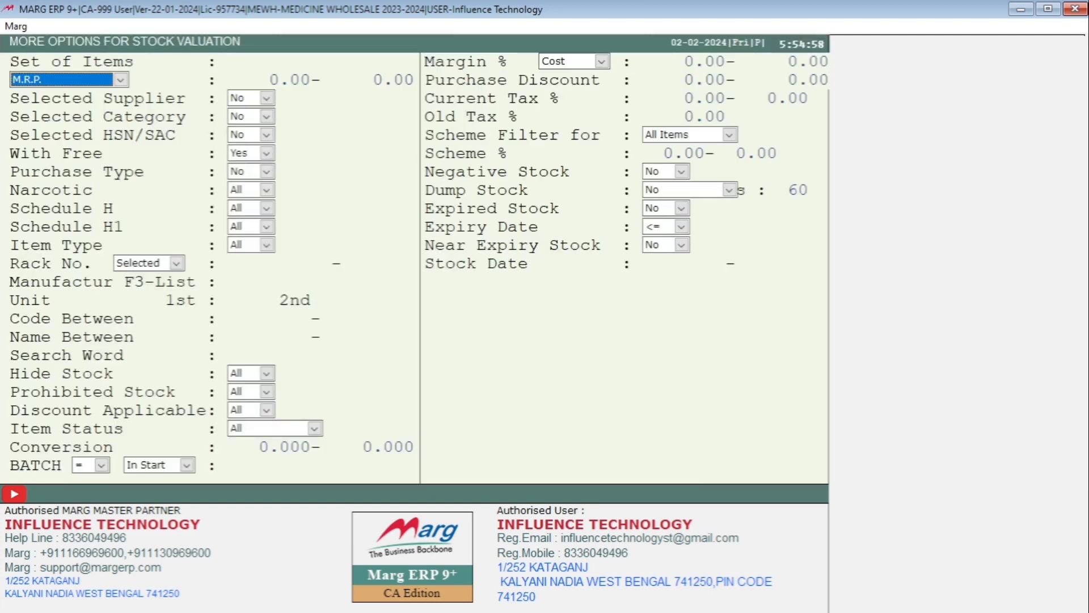
Set Selected Category to Yes for the stock valuation and choose the OFFICE category.
key(Return)
key(y)
key(Return)
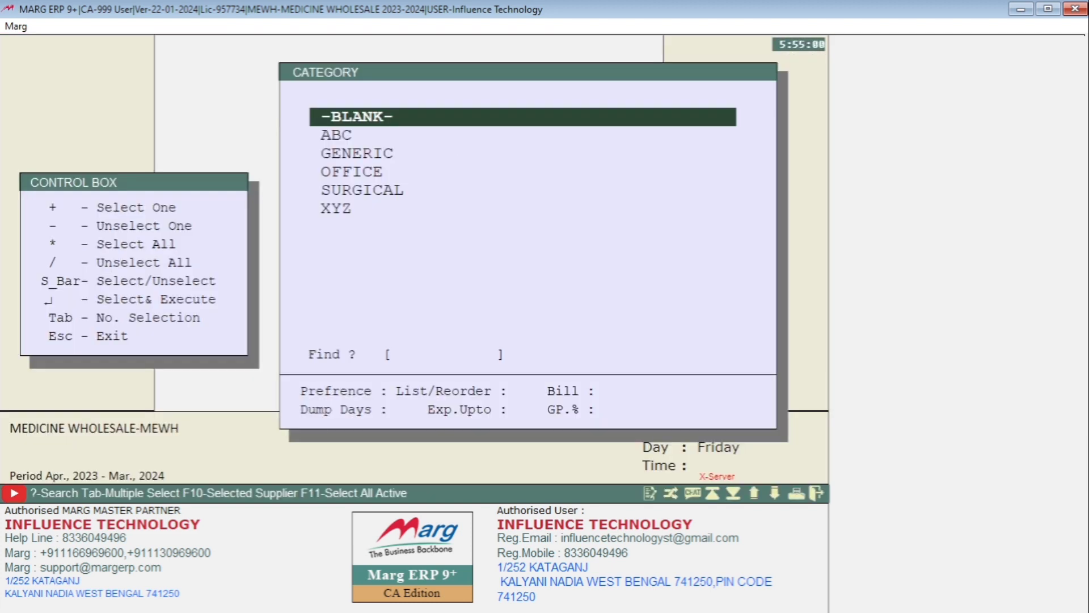
key(Down)
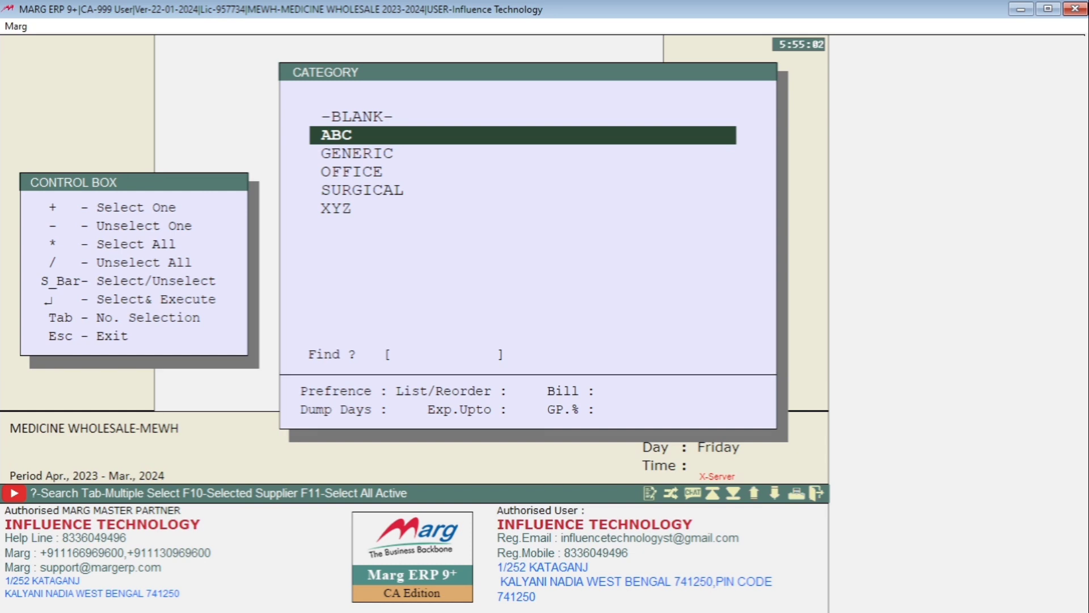
key(Down)
key(Down)
key(Return)
Keep the remaining valuation filters unchanged and generate the stock valuation report.
key(Return)
key(Return)
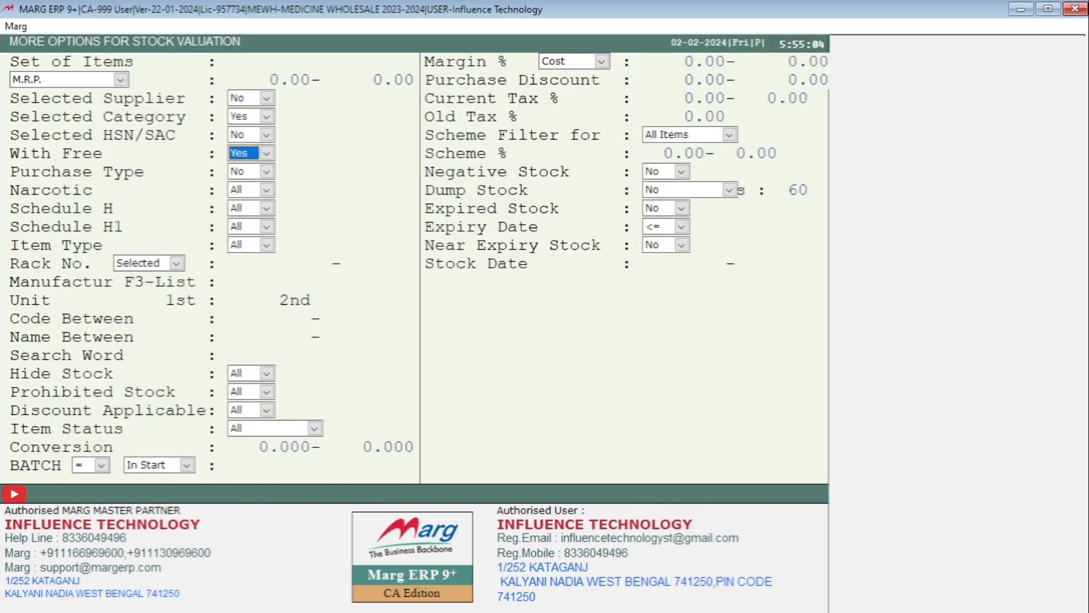
key(Escape)
key(Return)
key(Return)
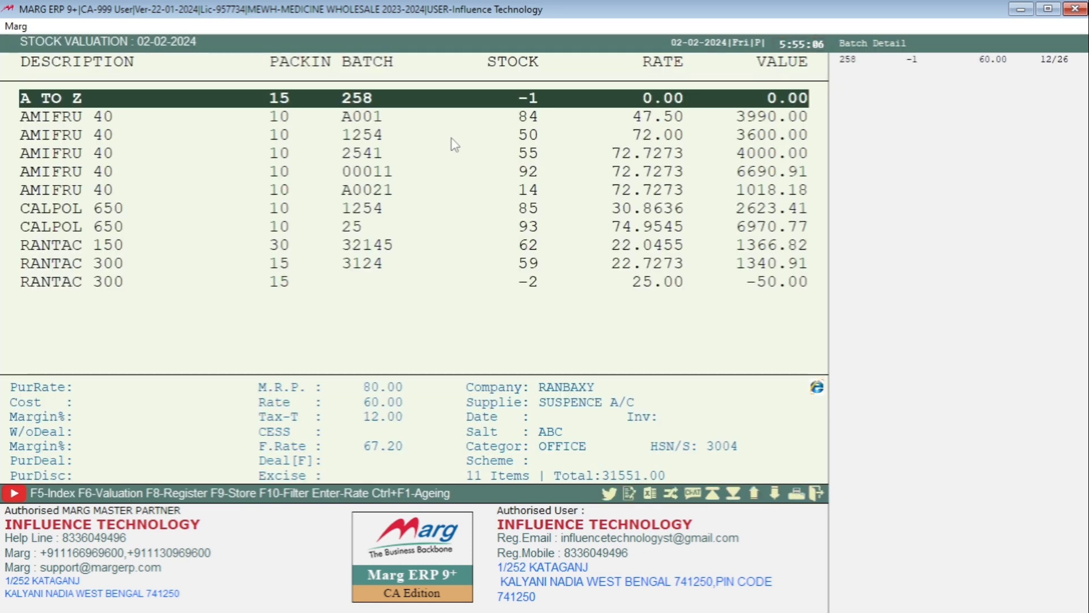
Examine the batch-wise stock, rates and values of the OFFICE category items and close the valuation report.
key(Down)
key(Down)
key(Down)
key(Down)
key(Down)
key(Down)
key(Down)
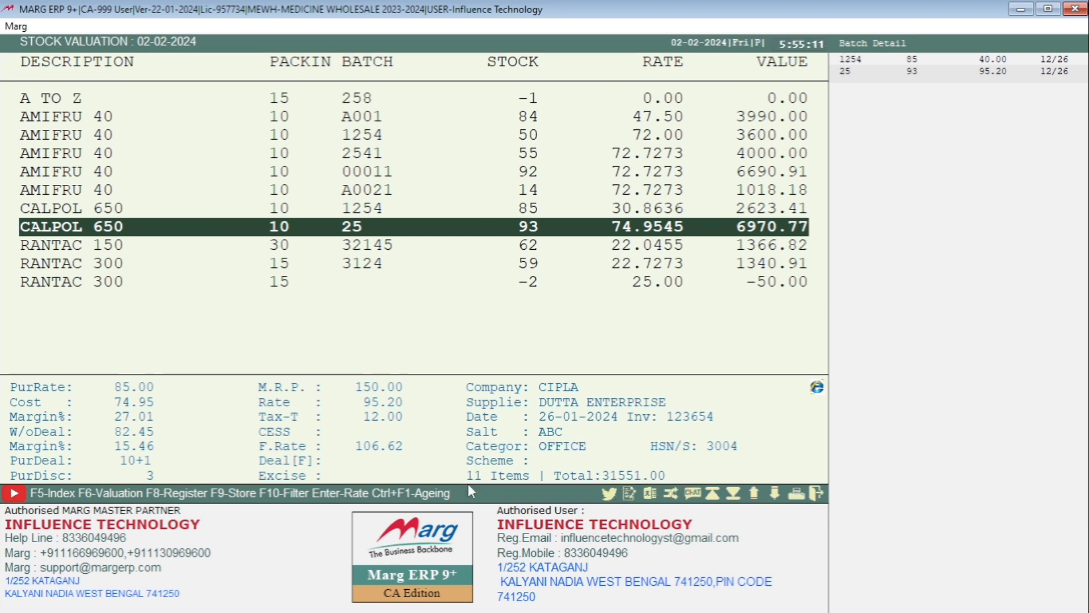
key(Up)
key(Up)
key(Up)
key(Up)
key(Up)
key(Up)
key(Up)
key(Down)
key(Down)
key(Down)
key(Down)
key(Down)
key(Down)
key(Down)
key(Down)
key(Down)
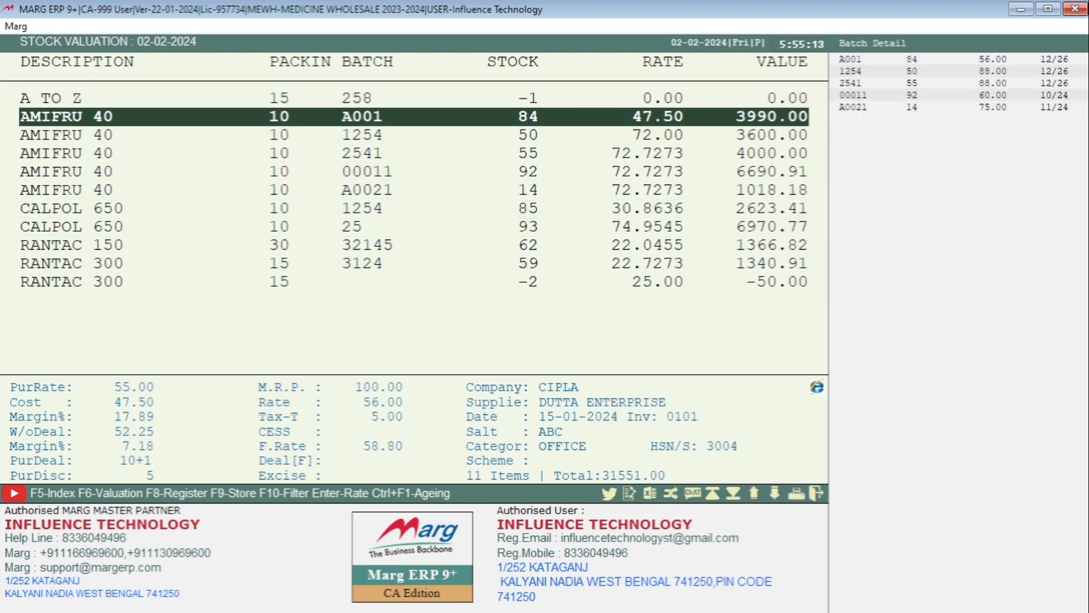
key(Home)
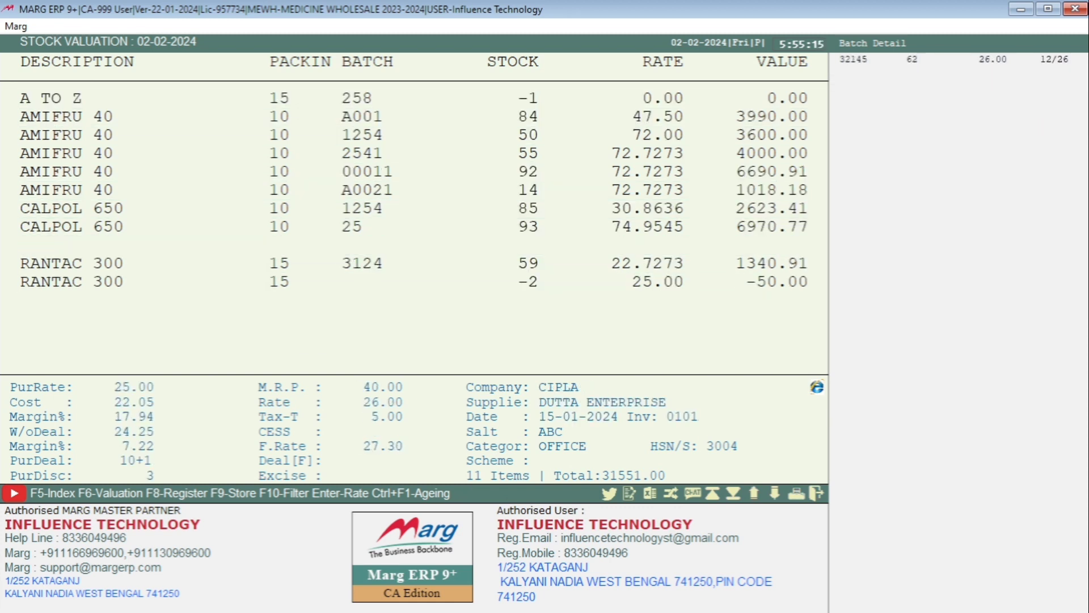
key(Down)
key(Down)
key(Down)
key(Down)
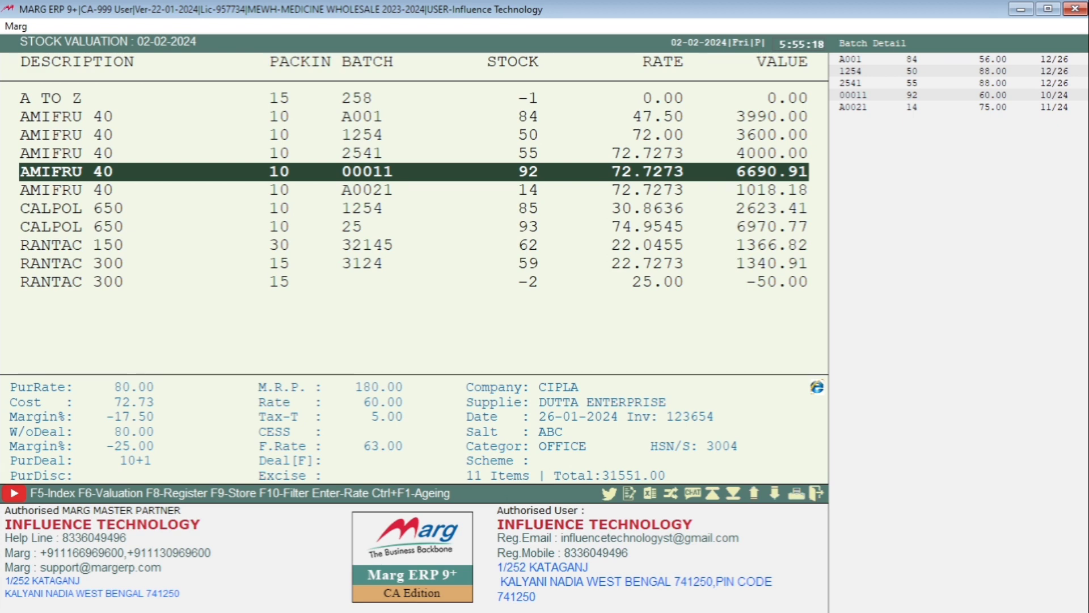
key(Escape)
key(Escape)
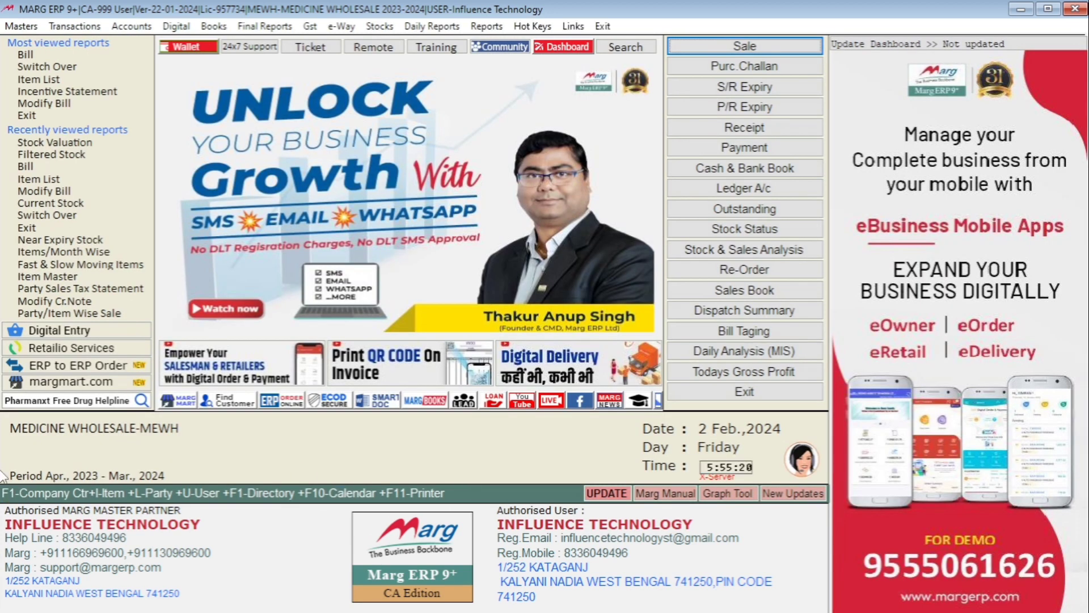